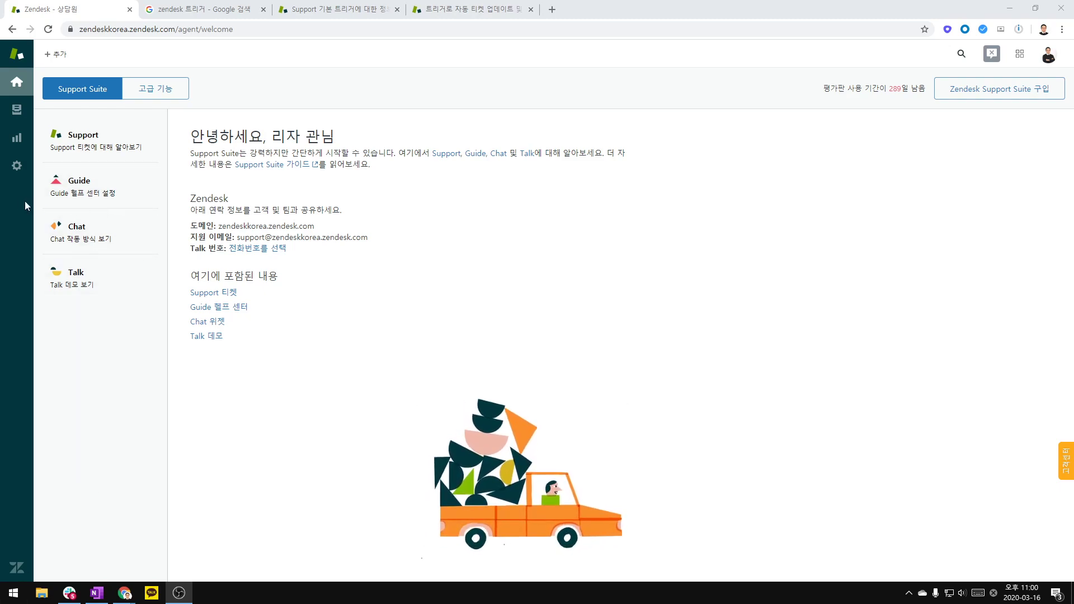
Open the trigger (트리거) management page in the admin settings.
{"action": "left_click", "coordinate": [18, 171]}
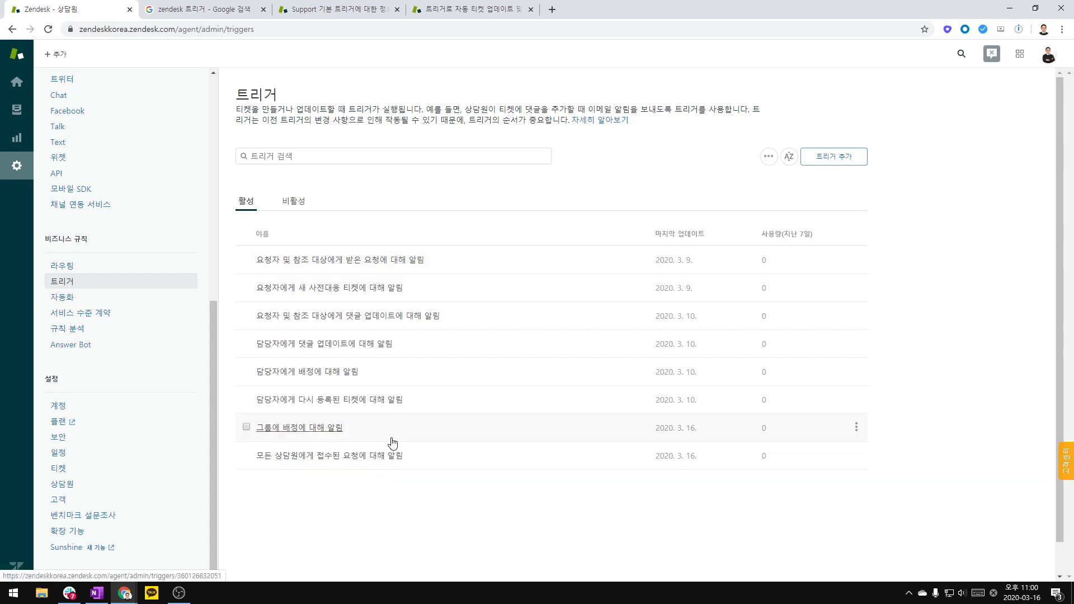
Check the Google results for "zendesk 트리거" and view the start of the help article "Support 기본 트리거에 대한 정보".
{"action": "left_click", "coordinate": [193, 16]}
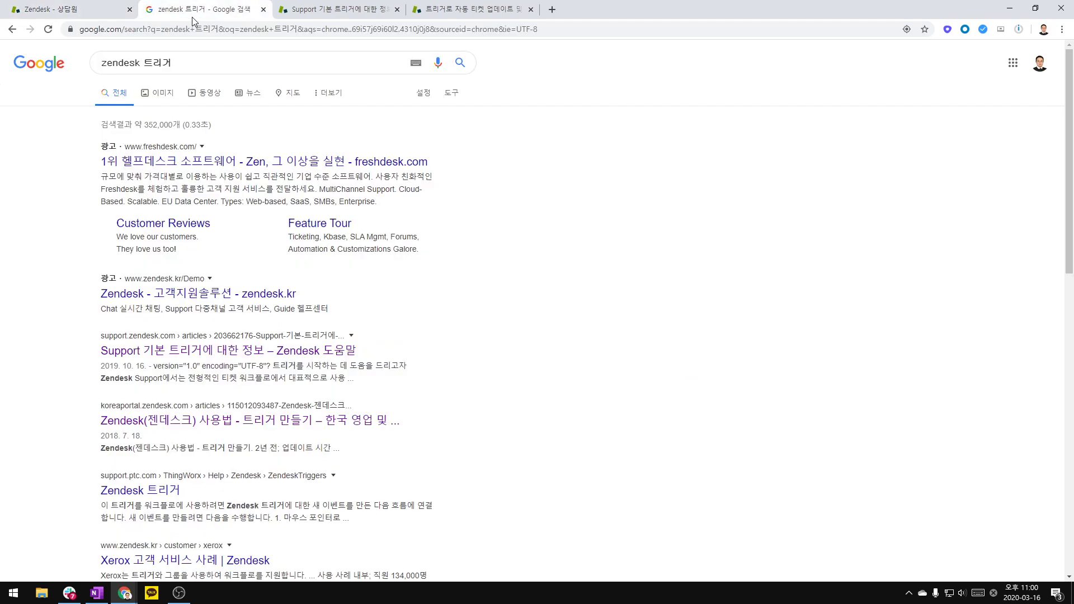
{"action": "left_click_drag", "start_coordinate": [177, 65], "coordinate": [101, 65]}
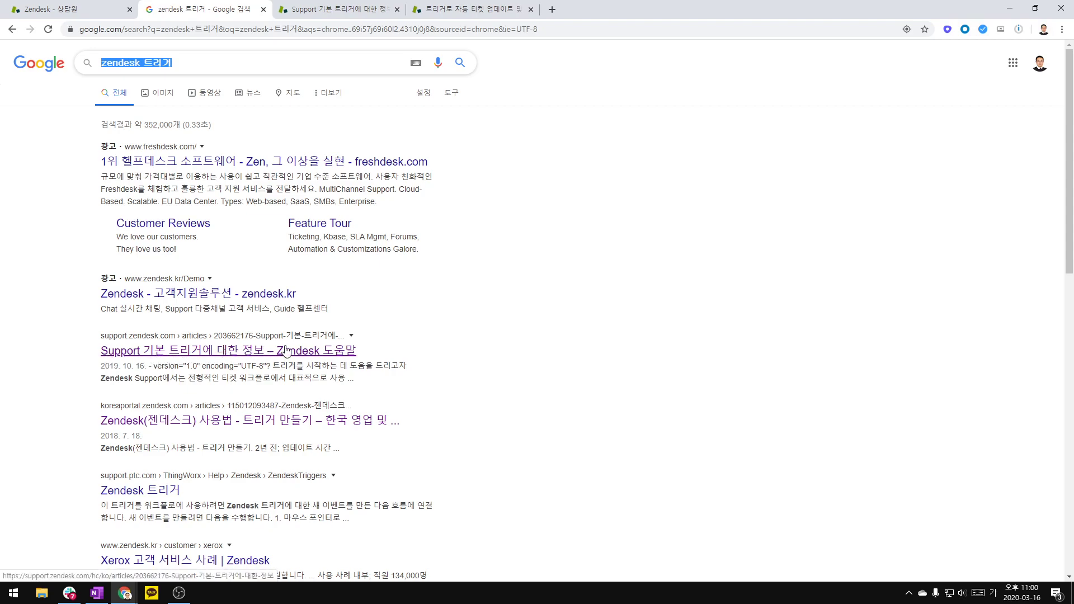
{"action": "left_click", "coordinate": [347, 10]}
{"action": "scroll", "coordinate": [460, 206], "scroll_direction": "up", "scroll_amount": 20}
{"action": "scroll", "coordinate": [461, 206], "scroll_direction": "up", "scroll_amount": 20}
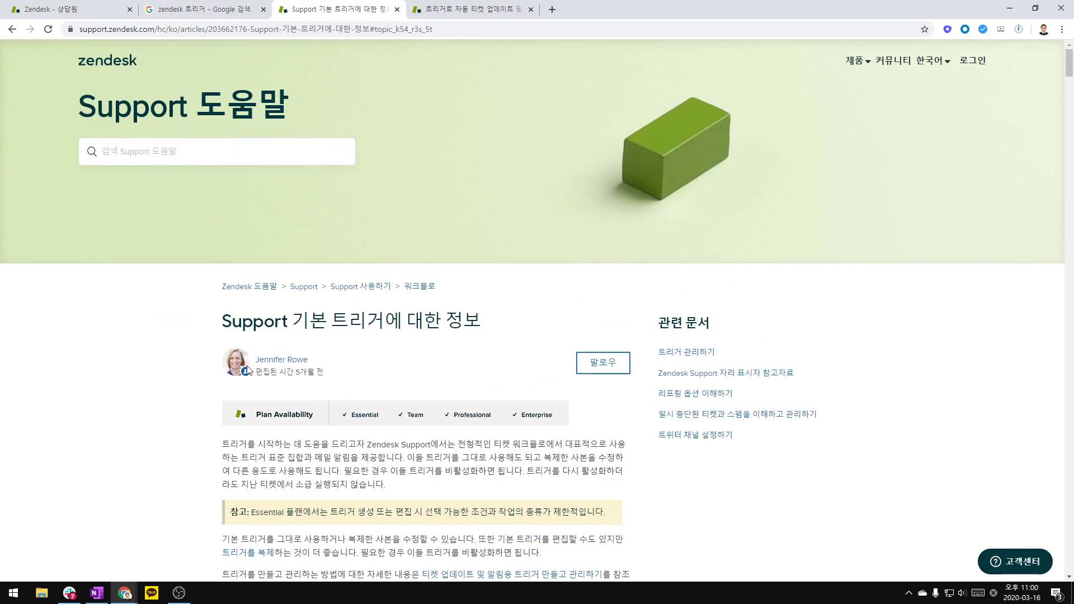
Go to the article's section "모든 상담원에게 받은 요청에 대해 알림" and examine its condition "티켓 | 다음과 같음 | 만들어짐".
{"action": "left_click_drag", "start_coordinate": [291, 322], "coordinate": [381, 317]}
{"action": "scroll", "coordinate": [432, 316], "scroll_direction": "down", "scroll_amount": 5}
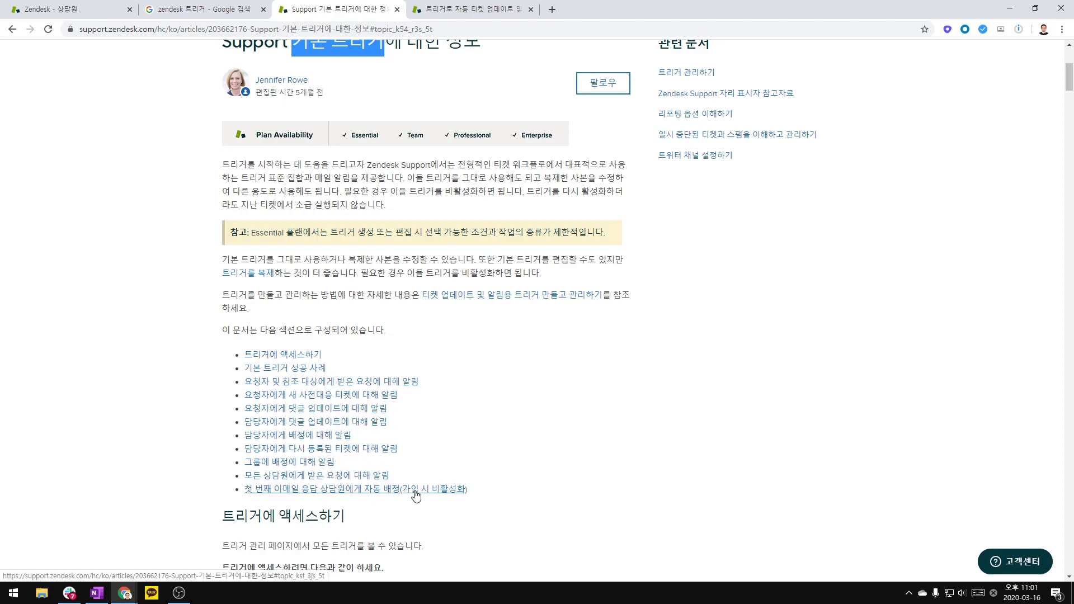
{"action": "left_click", "coordinate": [360, 475]}
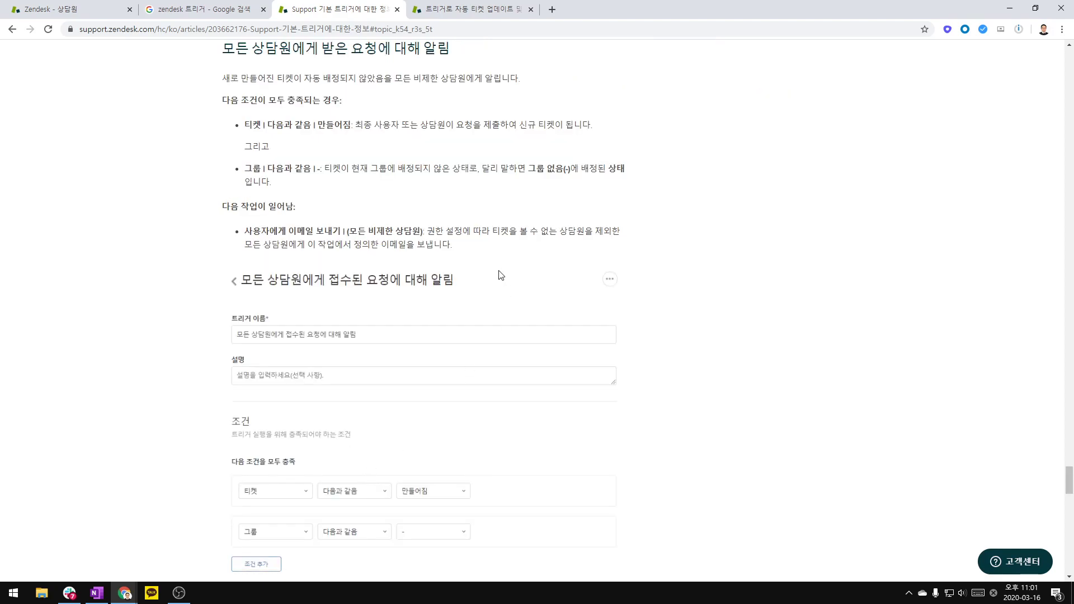
{"action": "left_click_drag", "start_coordinate": [356, 127], "coordinate": [244, 125]}
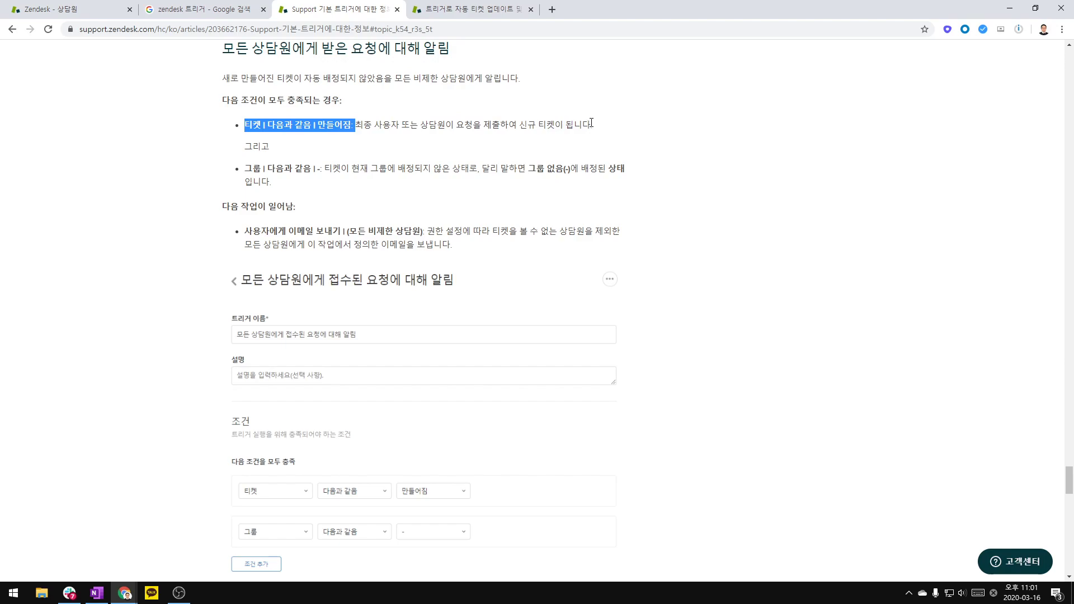
Open the trigger "요청자 및 참조 대상에게 받은 요청에 대해 알림" in Zendesk and review its conditions and action.
{"action": "left_click", "coordinate": [82, 13]}
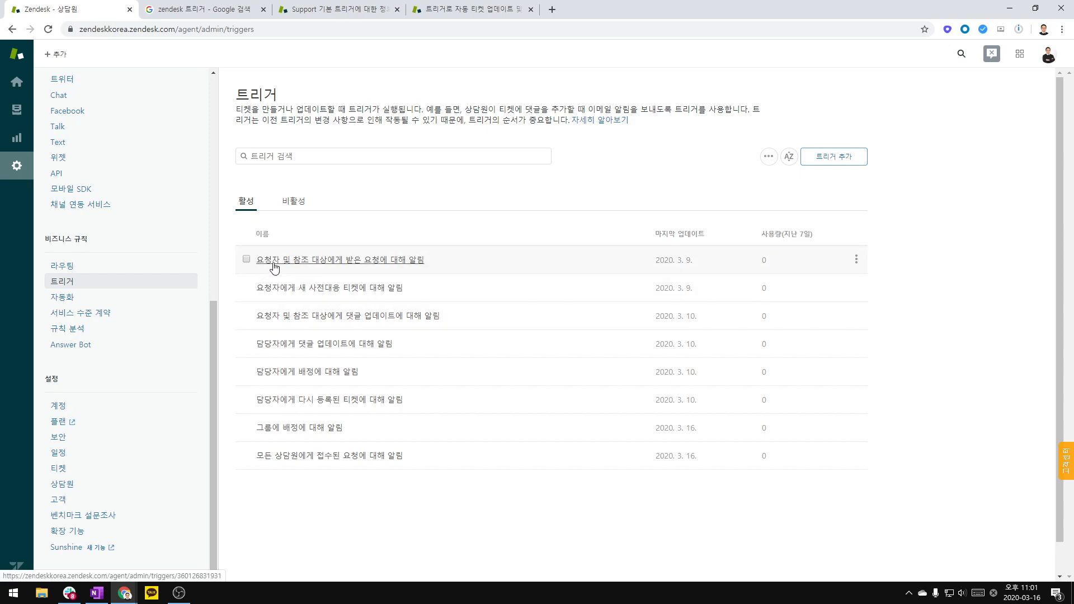
{"action": "left_click", "coordinate": [317, 263]}
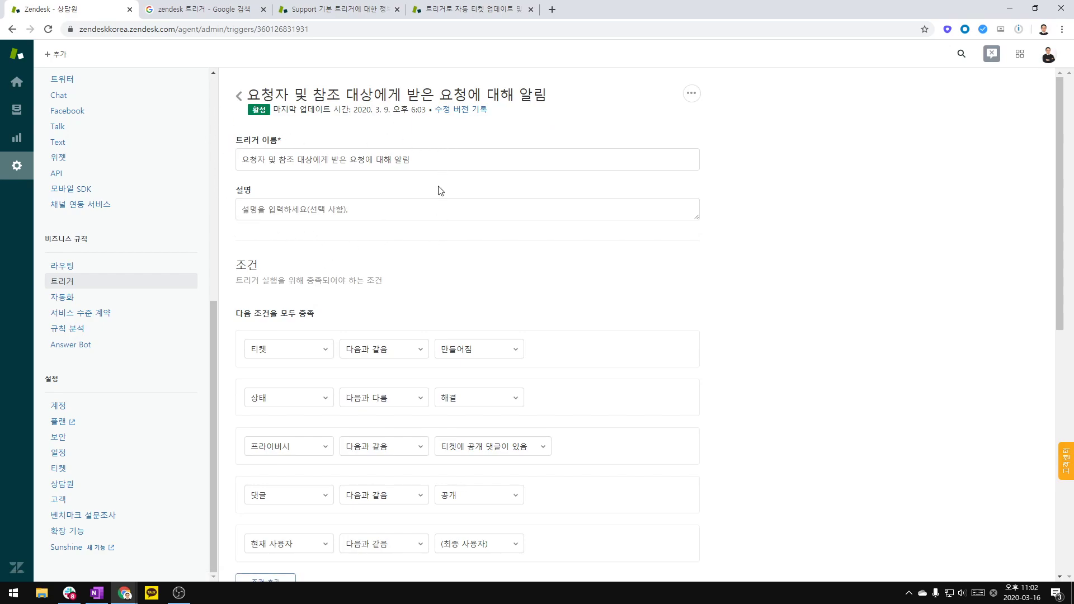
{"action": "scroll", "coordinate": [414, 214], "scroll_direction": "down", "scroll_amount": 4}
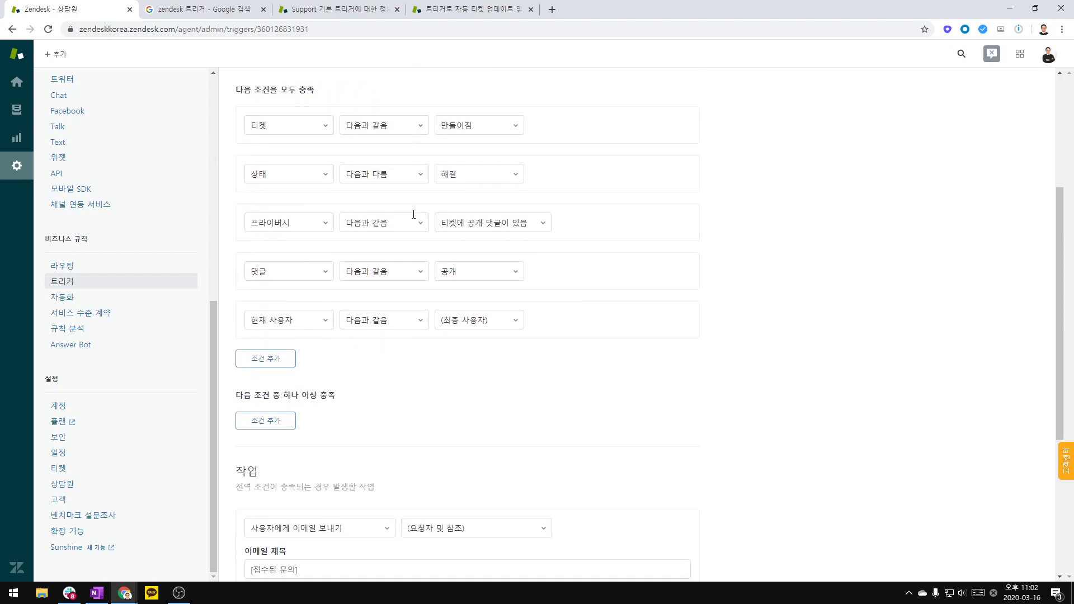
{"action": "scroll", "coordinate": [413, 214], "scroll_direction": "up", "scroll_amount": 2}
{"action": "left_click_drag", "start_coordinate": [1056, 173], "coordinate": [1058, 199]}
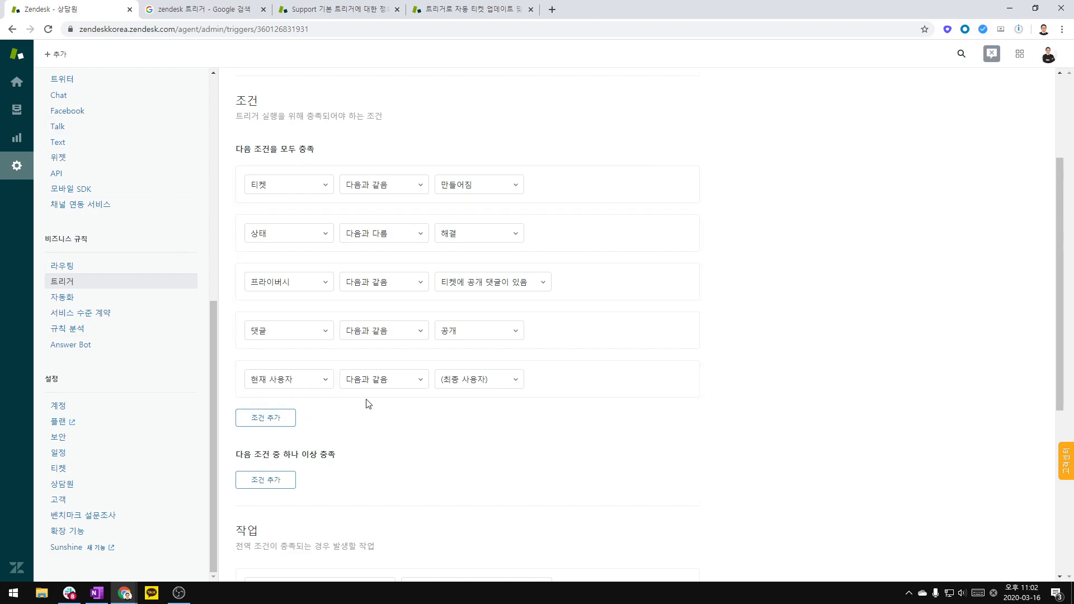
{"action": "scroll", "coordinate": [368, 403], "scroll_direction": "down", "scroll_amount": 6}
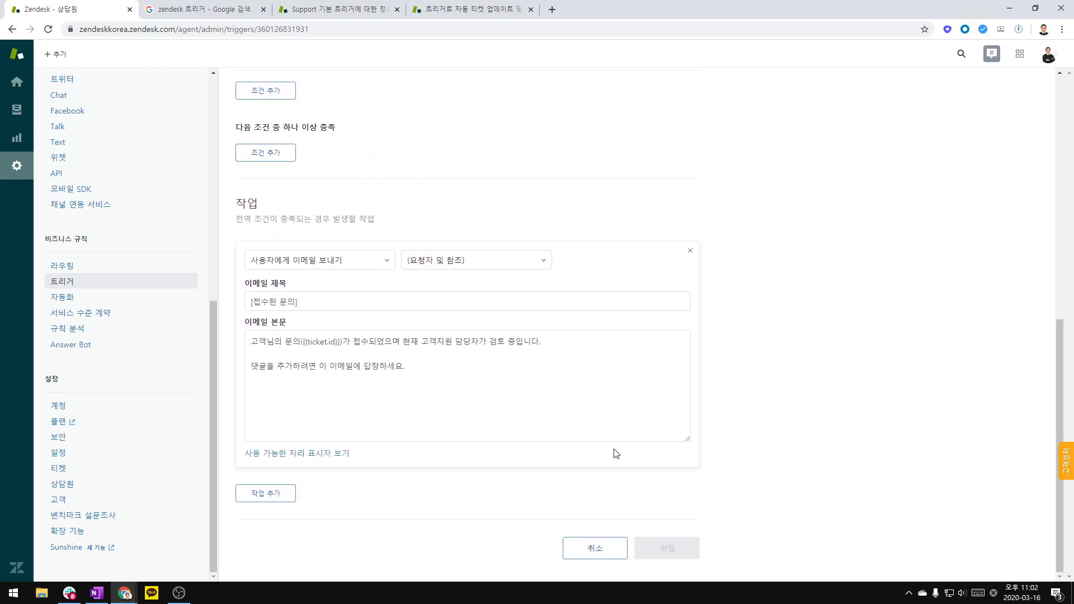
Look through the action types available to the trigger, leaving its email action selected, and recheck its conditions.
{"action": "left_click", "coordinate": [389, 262]}
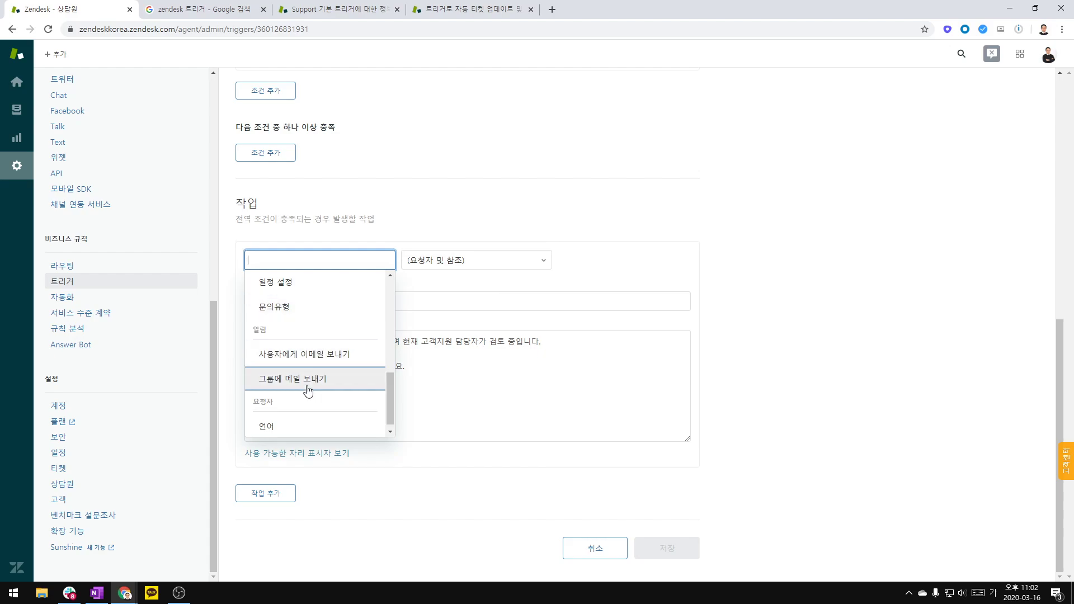
{"action": "scroll", "coordinate": [313, 319], "scroll_direction": "up", "scroll_amount": 5}
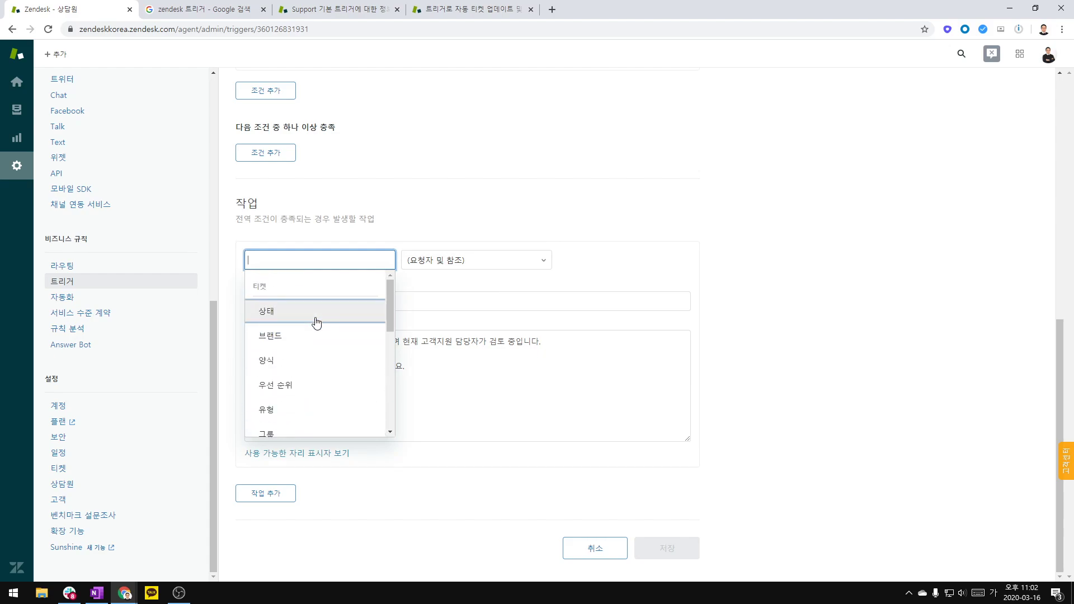
{"action": "left_click", "coordinate": [541, 225]}
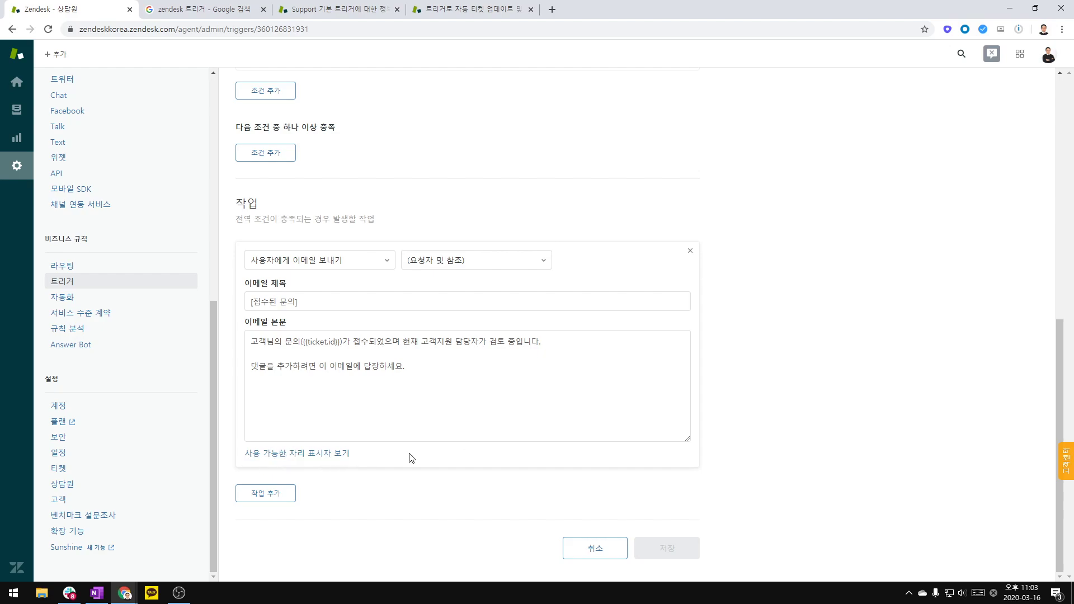
{"action": "scroll", "coordinate": [411, 457], "scroll_direction": "up", "scroll_amount": 8}
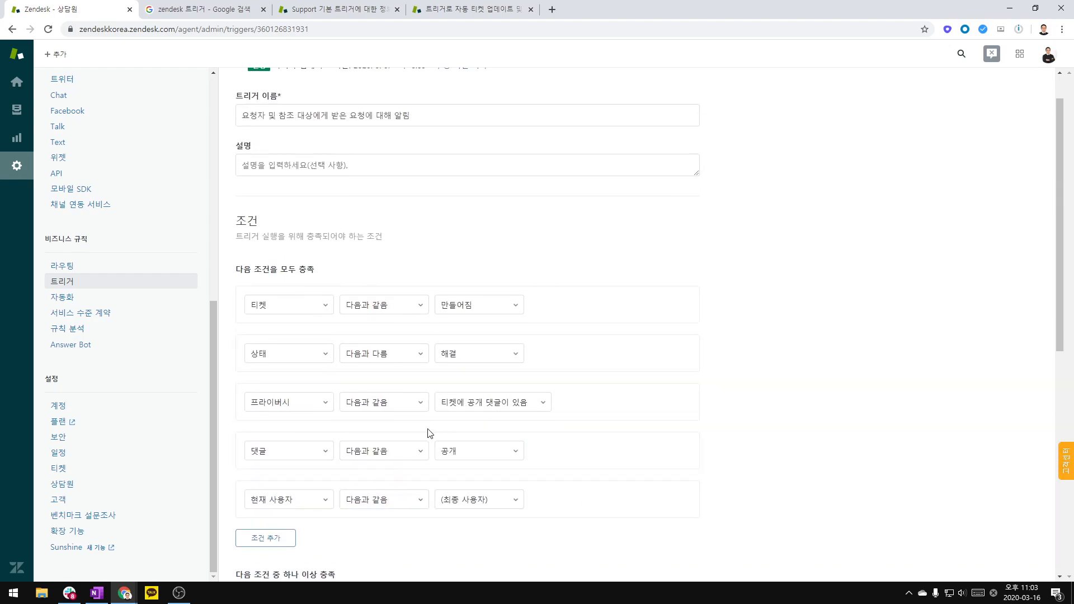
{"action": "scroll", "coordinate": [428, 434], "scroll_direction": "down", "scroll_amount": 6}
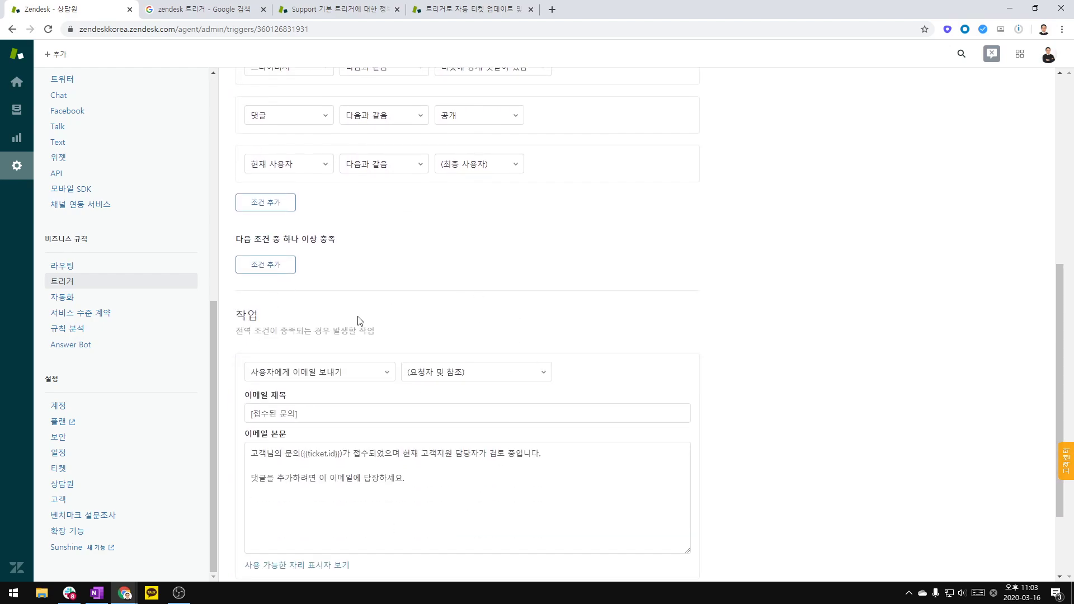
{"action": "scroll", "coordinate": [362, 326], "scroll_direction": "up", "scroll_amount": 7}
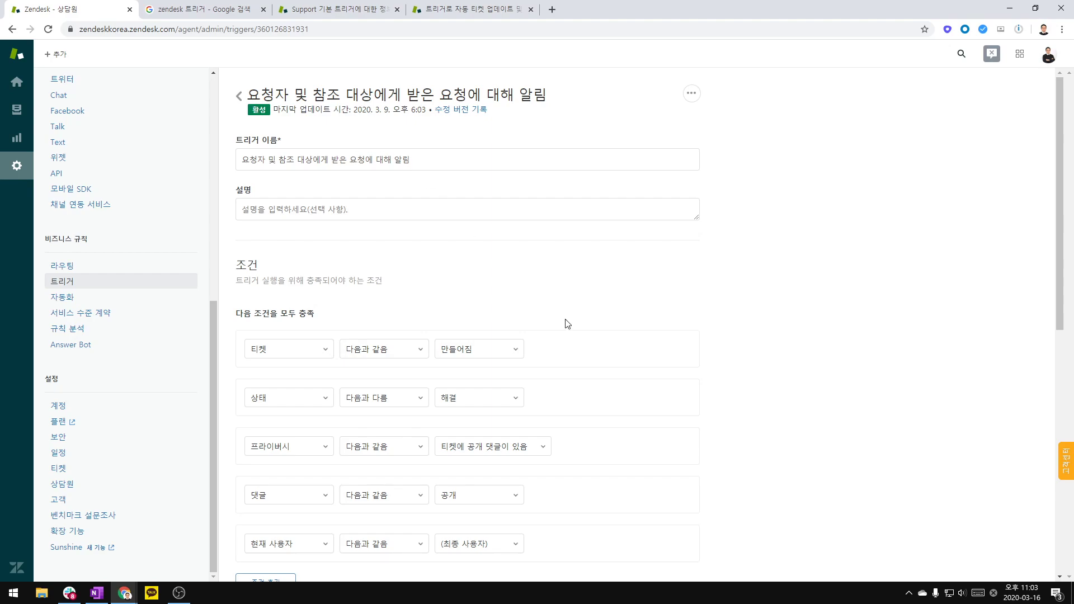
{"action": "scroll", "coordinate": [567, 322], "scroll_direction": "down", "scroll_amount": 2}
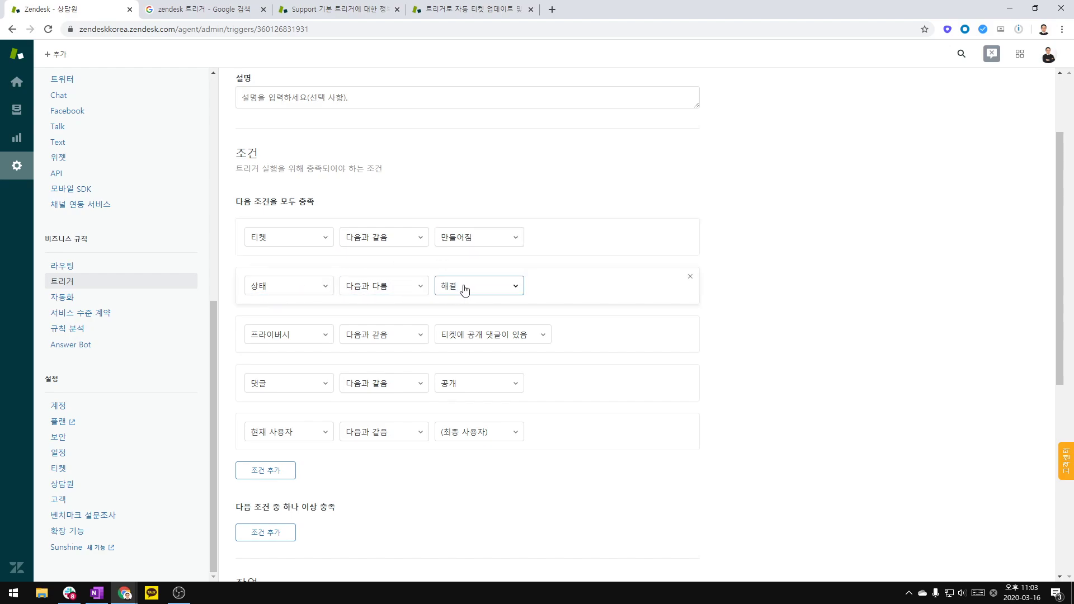
Consult the help article's explanation of "티켓 | 다음과 같음 | 만들어짐" and return to the open trigger.
{"action": "left_click", "coordinate": [366, 11]}
{"action": "scroll", "coordinate": [400, 138], "scroll_direction": "up", "scroll_amount": 1}
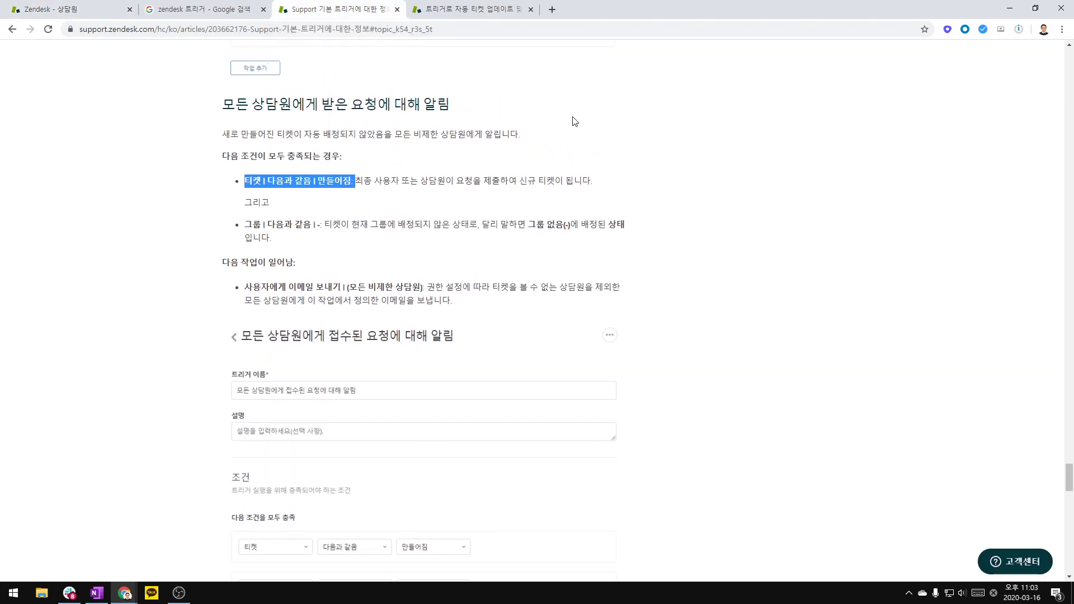
{"action": "left_click", "coordinate": [687, 182]}
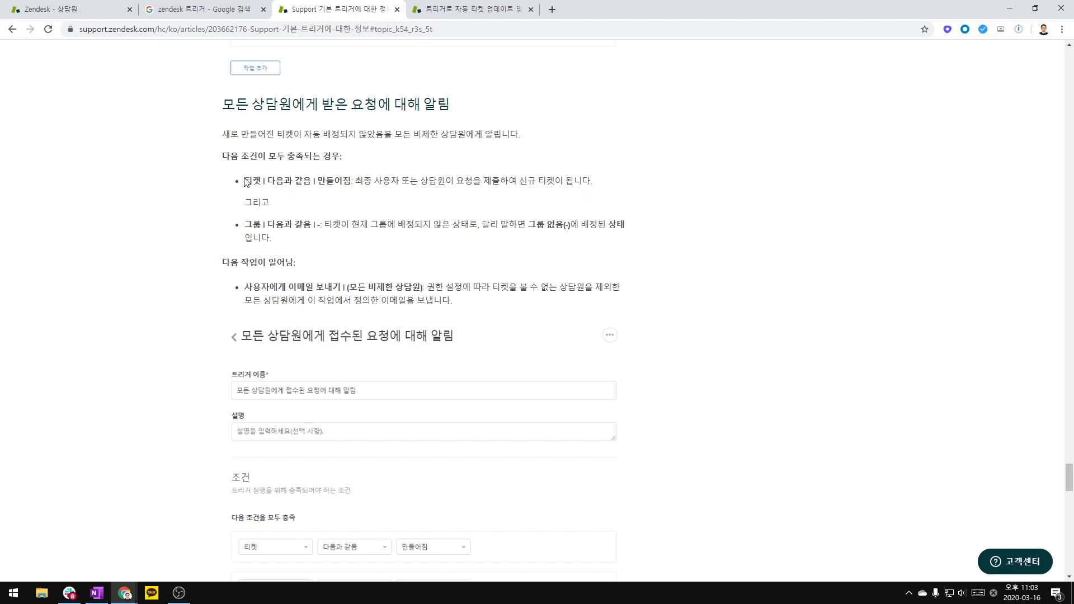
{"action": "left_click_drag", "start_coordinate": [356, 180], "coordinate": [336, 189]}
{"action": "left_click", "coordinate": [580, 180]}
{"action": "left_click", "coordinate": [78, 9]}
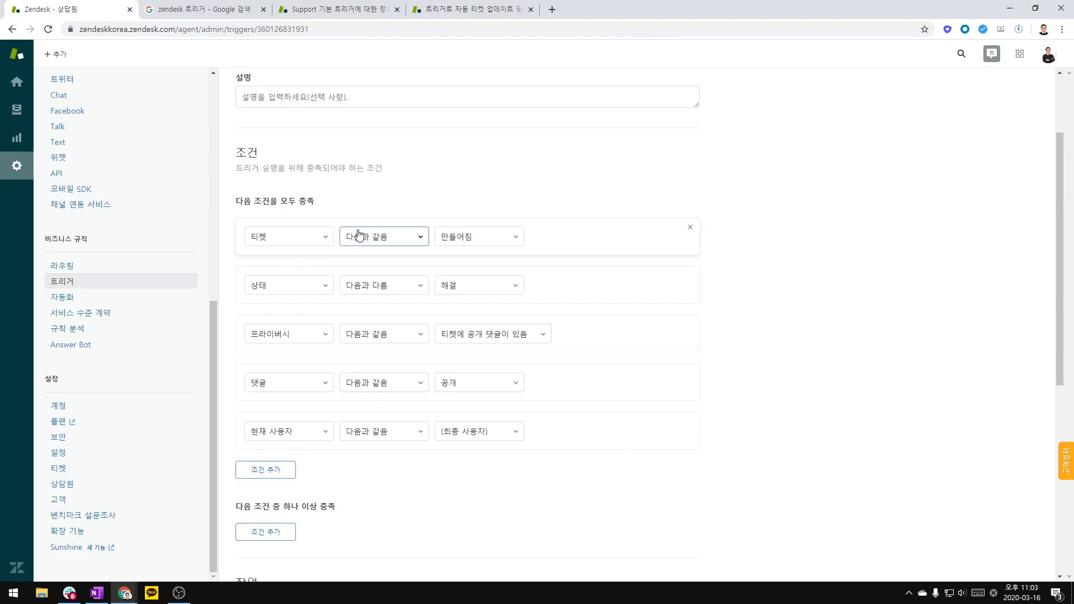
Examine the trigger's remaining conditions and the recipient, subject and body of its email action.
{"action": "scroll", "coordinate": [358, 234], "scroll_direction": "down", "scroll_amount": 1}
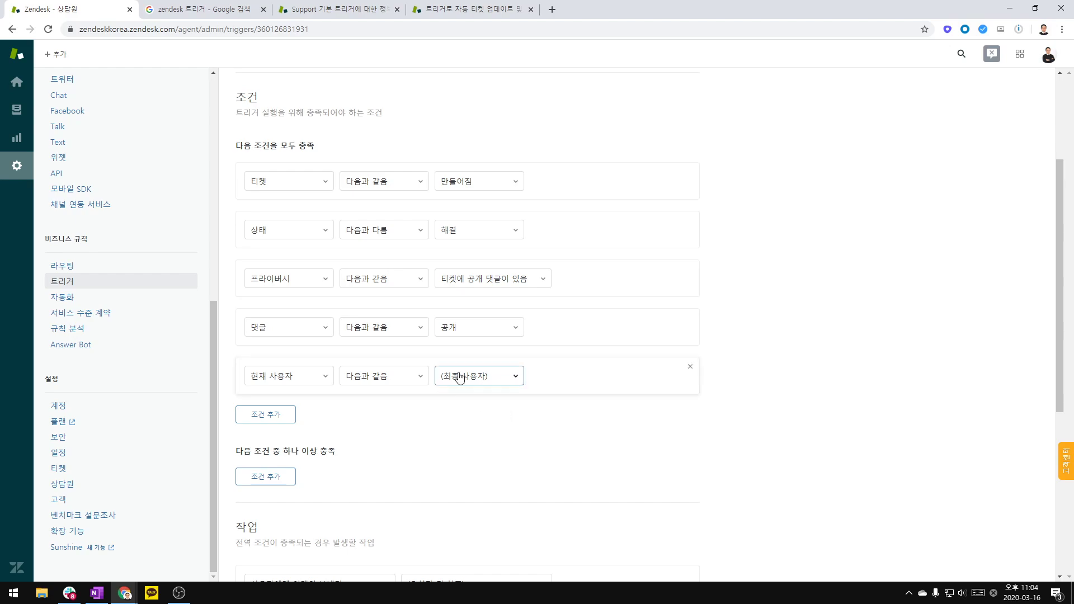
{"action": "scroll", "coordinate": [446, 407], "scroll_direction": "down", "scroll_amount": 6}
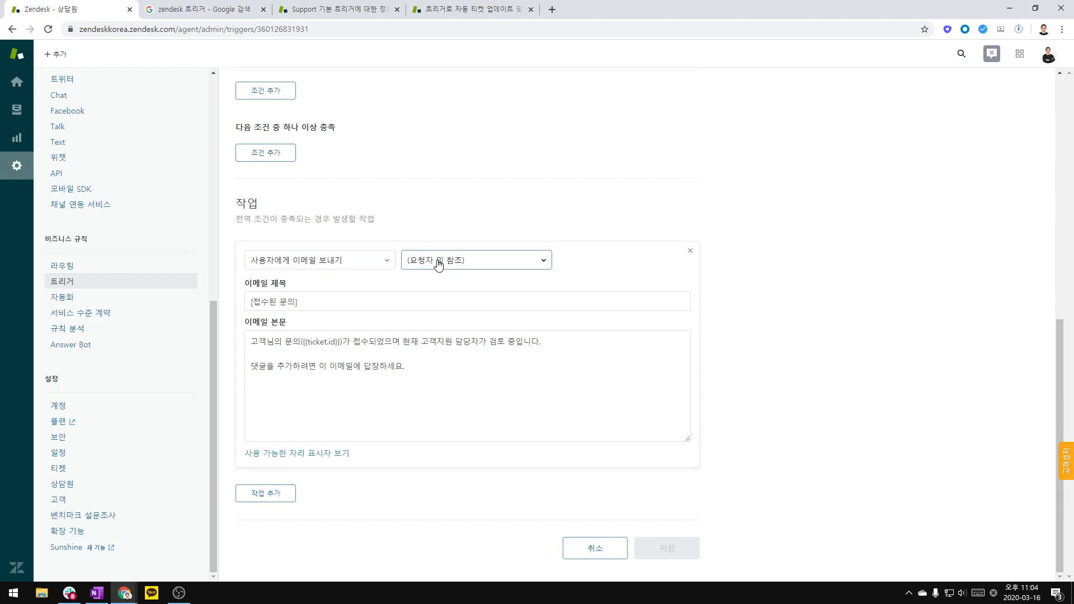
{"action": "left_click_drag", "start_coordinate": [304, 302], "coordinate": [455, 368]}
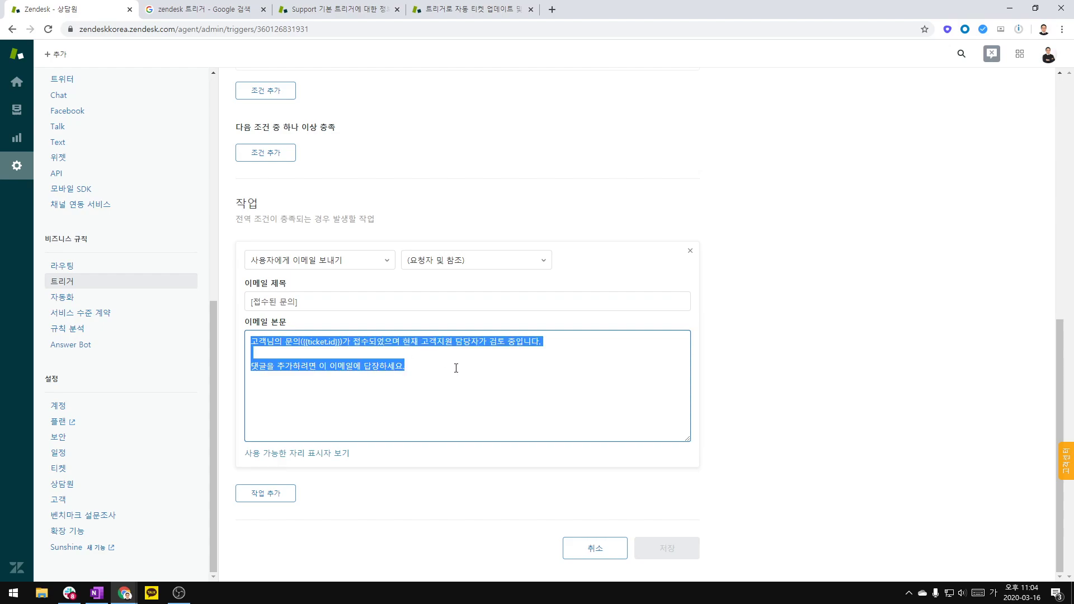
{"action": "left_click", "coordinate": [456, 369]}
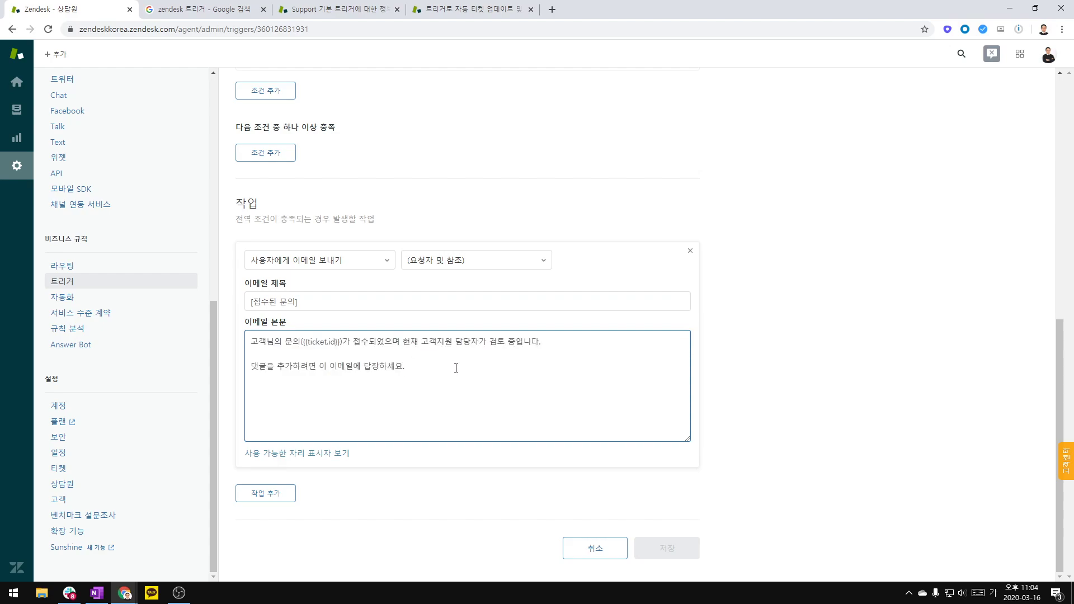
{"action": "scroll", "coordinate": [488, 361], "scroll_direction": "up", "scroll_amount": 15}
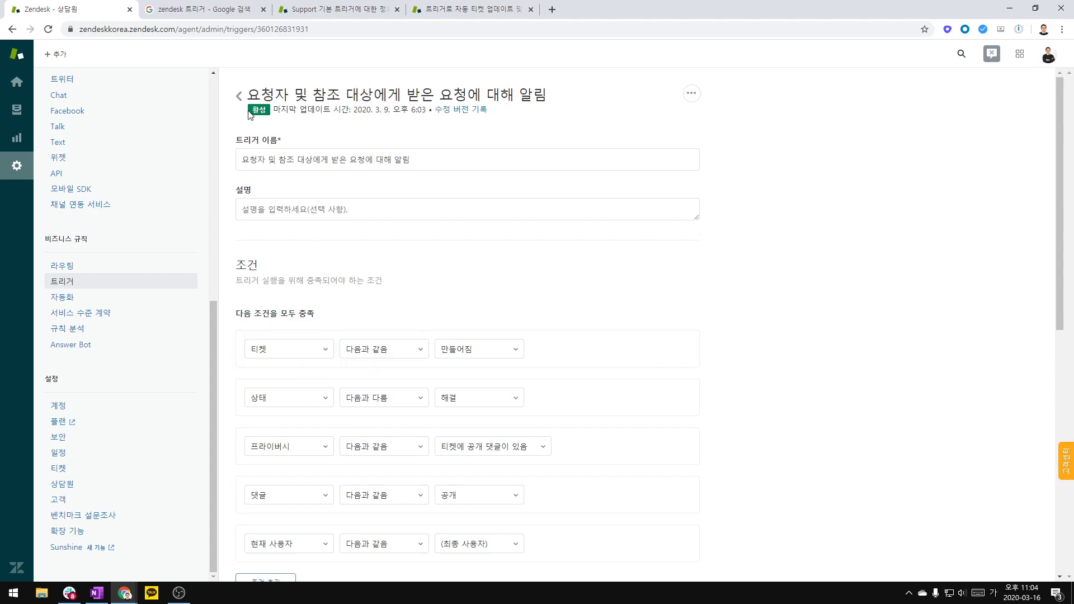
Return to the trigger list and start adding a new trigger.
{"action": "left_click", "coordinate": [239, 96]}
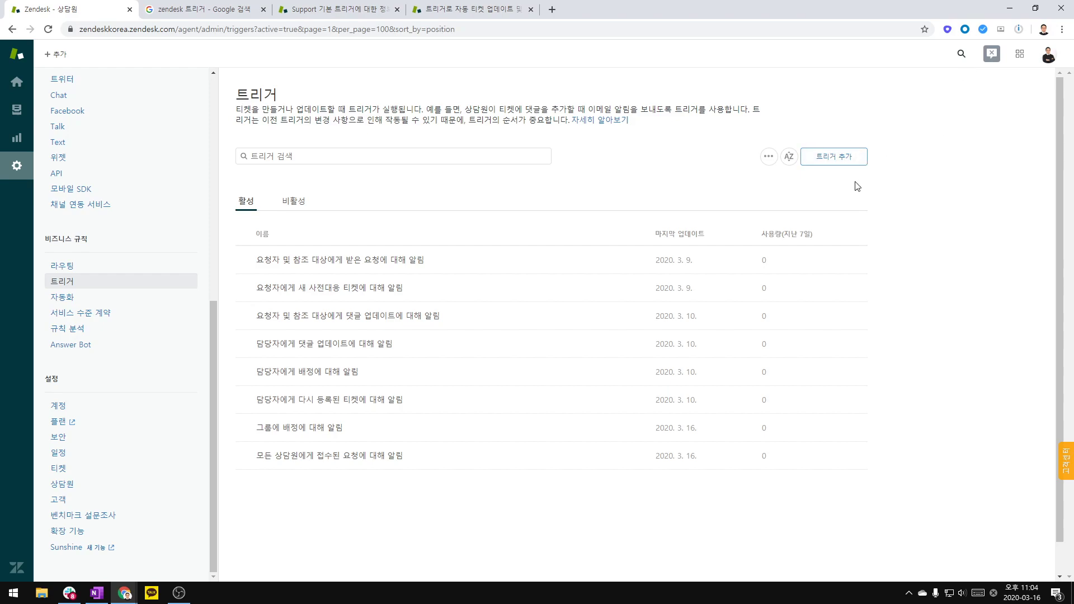
{"action": "left_click", "coordinate": [849, 166]}
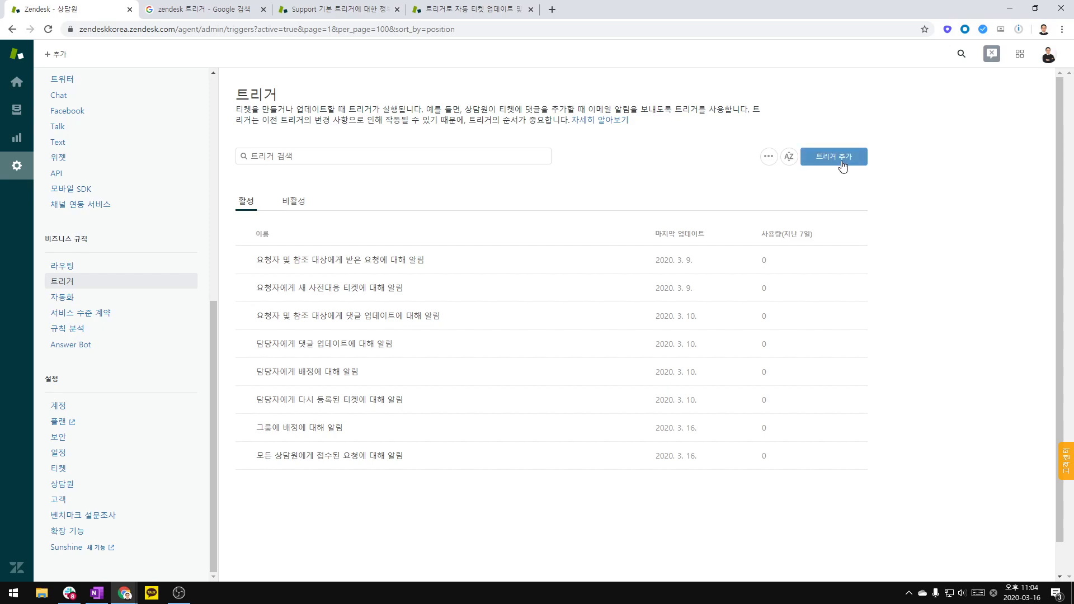
{"action": "left_click", "coordinate": [837, 159]}
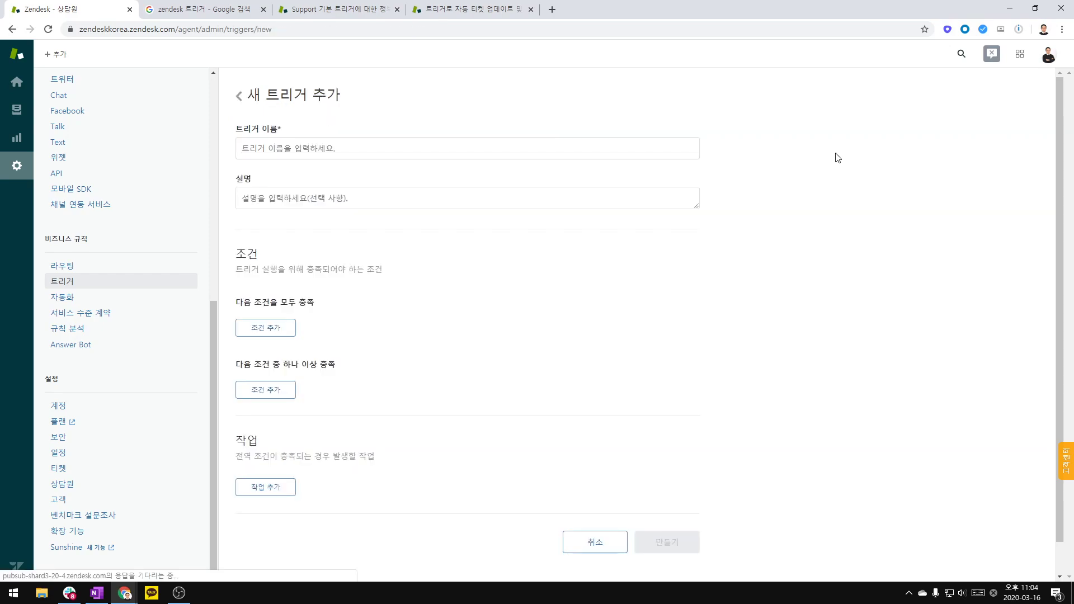
Name the new trigger "vip 요청을 VIP 전담팀에게 자동으로 할당하기".
{"action": "left_click", "coordinate": [405, 154]}
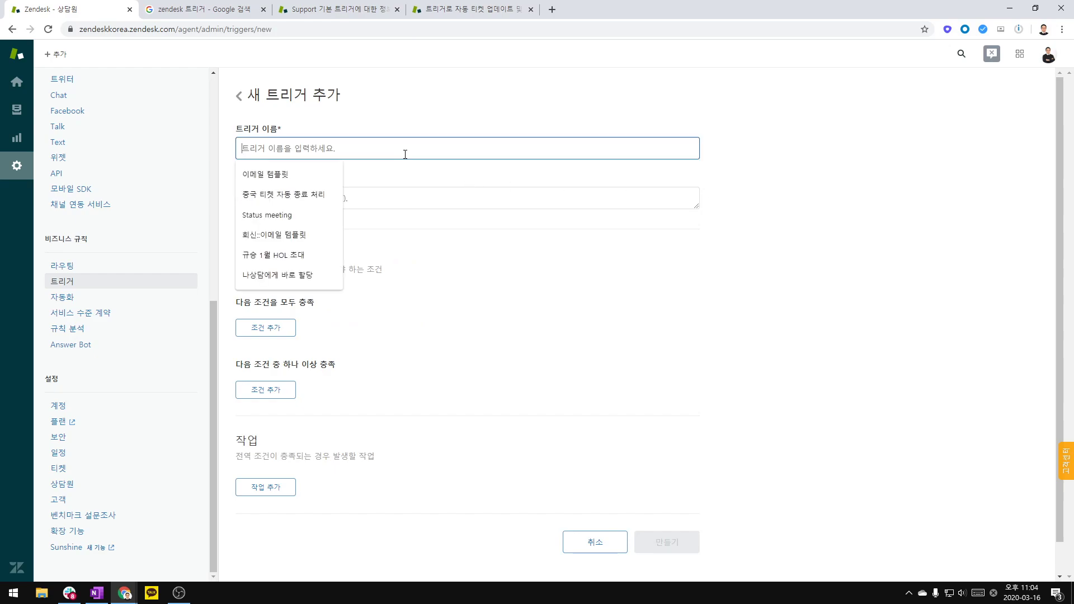
{"action": "key", "text": "Hangul"}
{"action": "type", "text": "vip"}
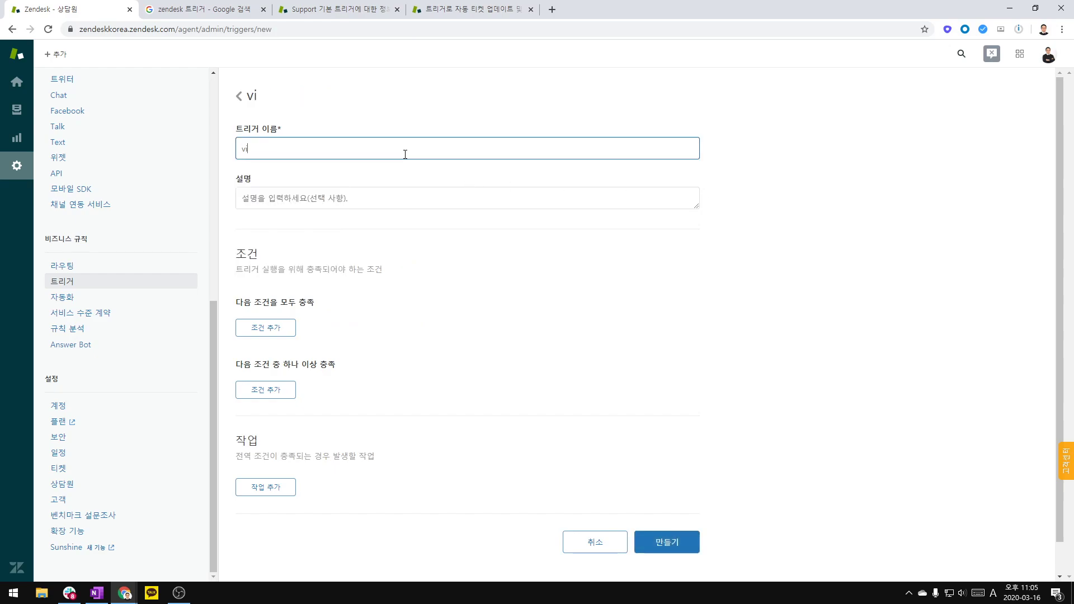
{"action": "key", "text": "BackSpace"}
{"action": "key", "text": "BackSpace"}
{"action": "key", "text": "BackSpace"}
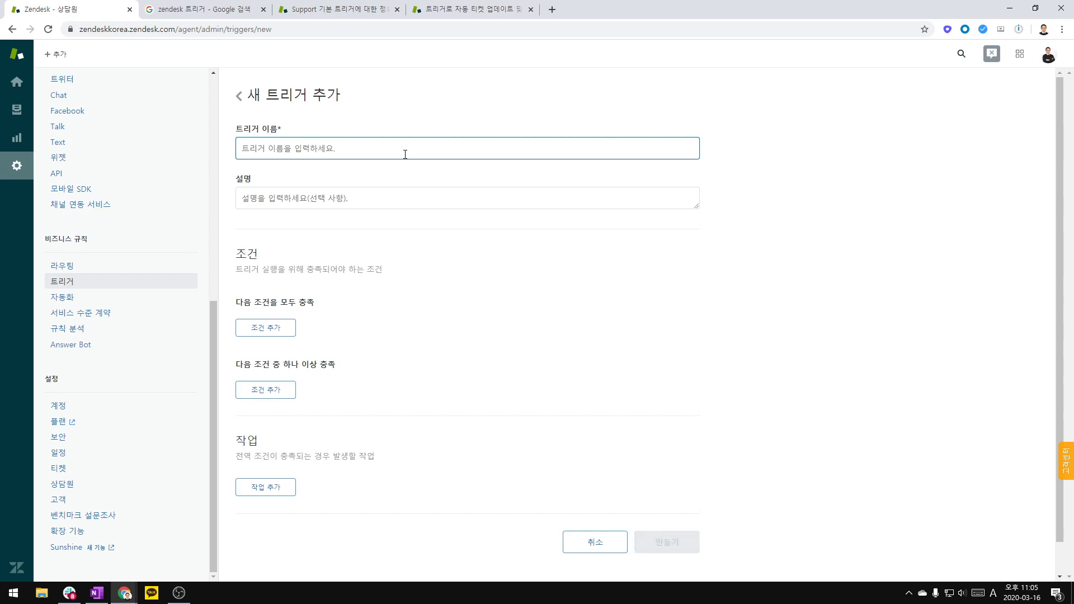
{"action": "type", "text": "퍄ㅔ"}
{"action": "key", "text": "BackSpace"}
{"action": "key", "text": "BackSpace"}
{"action": "key", "text": "Hangul"}
{"action": "type", "text": "vip 요청을 VIP"}
{"action": "key", "text": "Hangul"}
{"action": "type", "text": "전담티"}
{"action": "type", "text": "ㅁ에게 자"}
{"action": "key", "text": "BackSpace"}
{"action": "key", "text": "BackSpace"}
{"action": "key", "text": "BackSpace"}
{"action": "key", "text": "BackSpace"}
{"action": "type", "text": "게[자동으"}
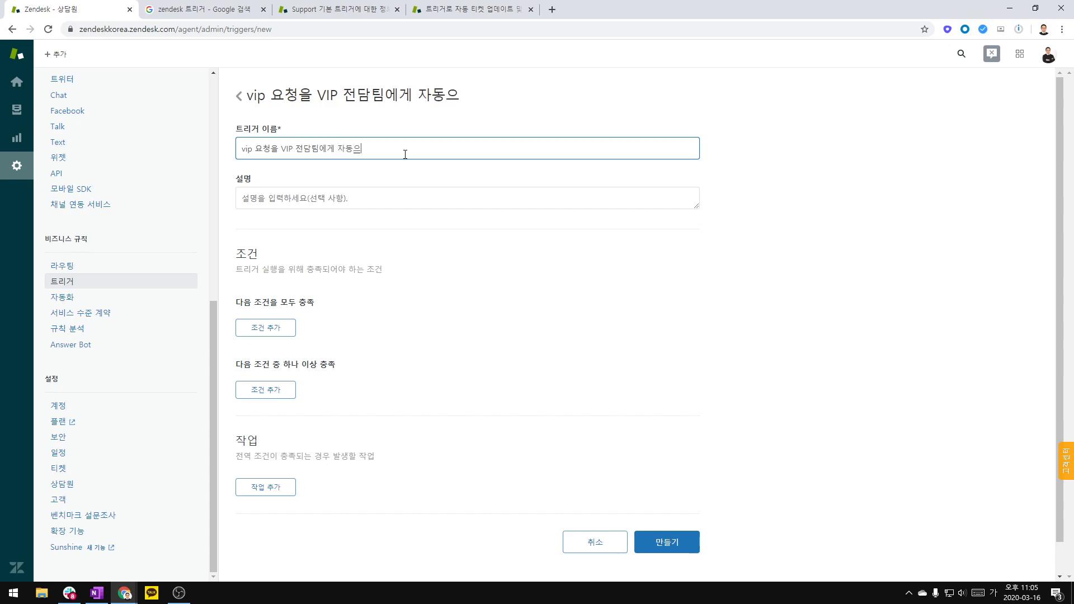
{"action": "type", "text": "로 할당하기"}
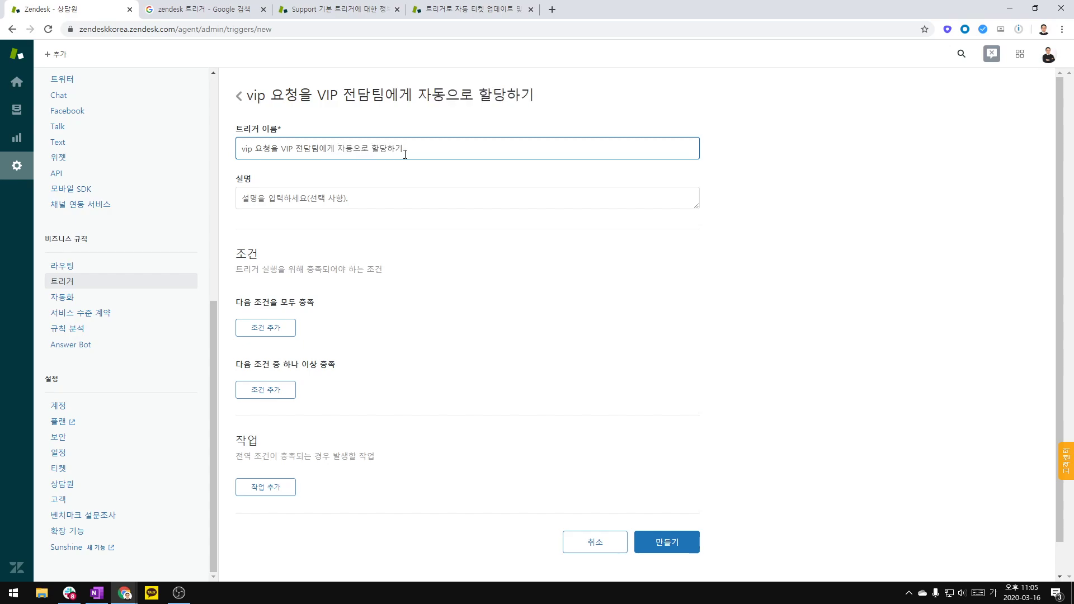
Add the condition "티켓 | 다음과 같음 | 만들어짐" under "다음 조건을 모두 충족".
{"action": "left_click", "coordinate": [821, 175]}
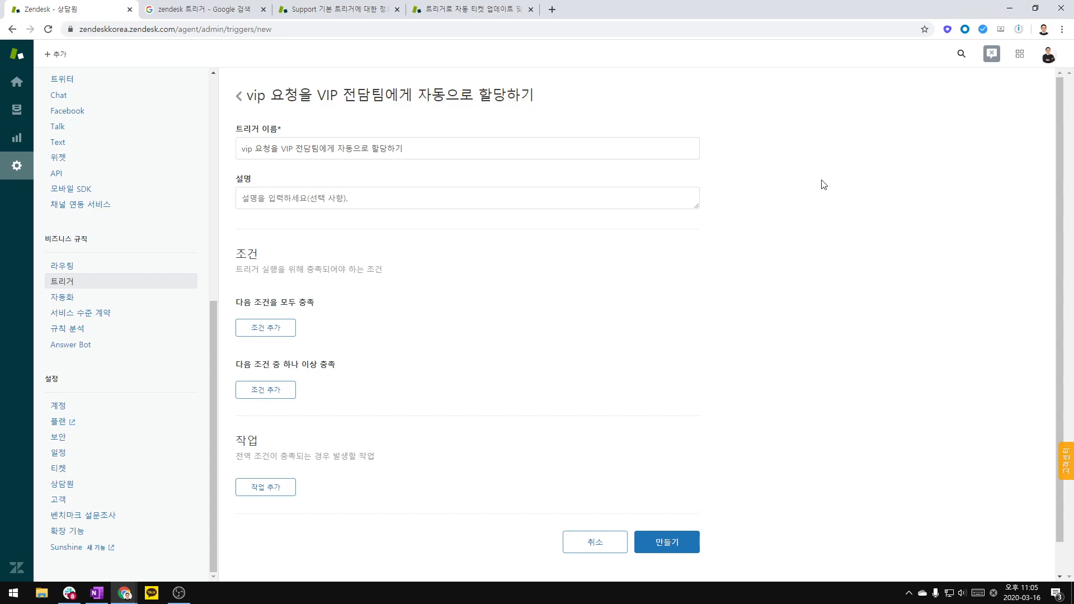
{"action": "scroll", "coordinate": [319, 364], "scroll_direction": "down", "scroll_amount": 1}
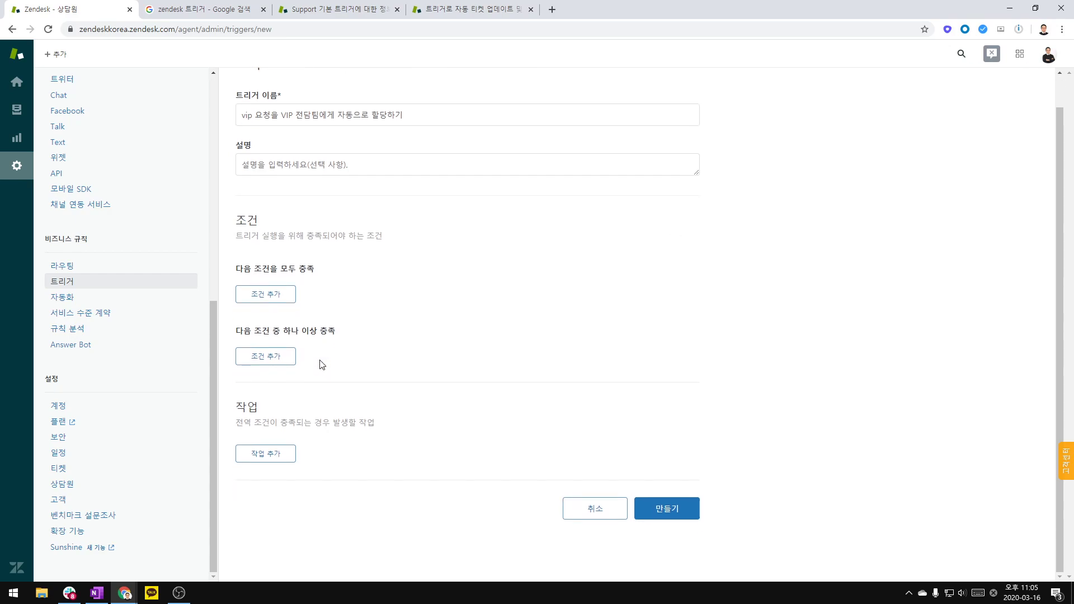
{"action": "left_click", "coordinate": [282, 298]}
{"action": "scroll", "coordinate": [313, 356], "scroll_direction": "down", "scroll_amount": 1}
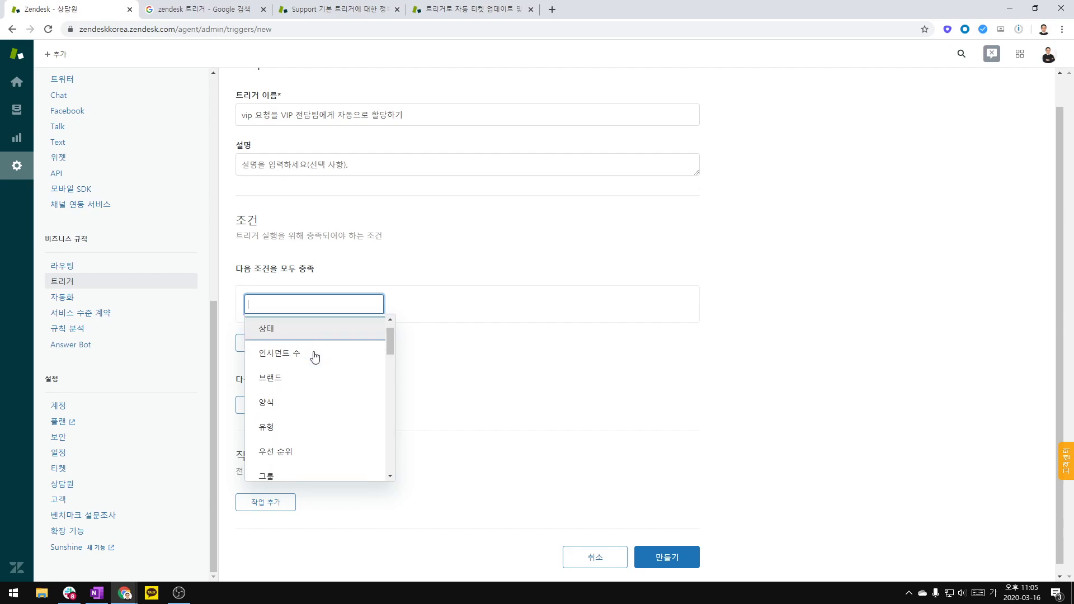
{"action": "scroll", "coordinate": [315, 357], "scroll_direction": "down", "scroll_amount": 2}
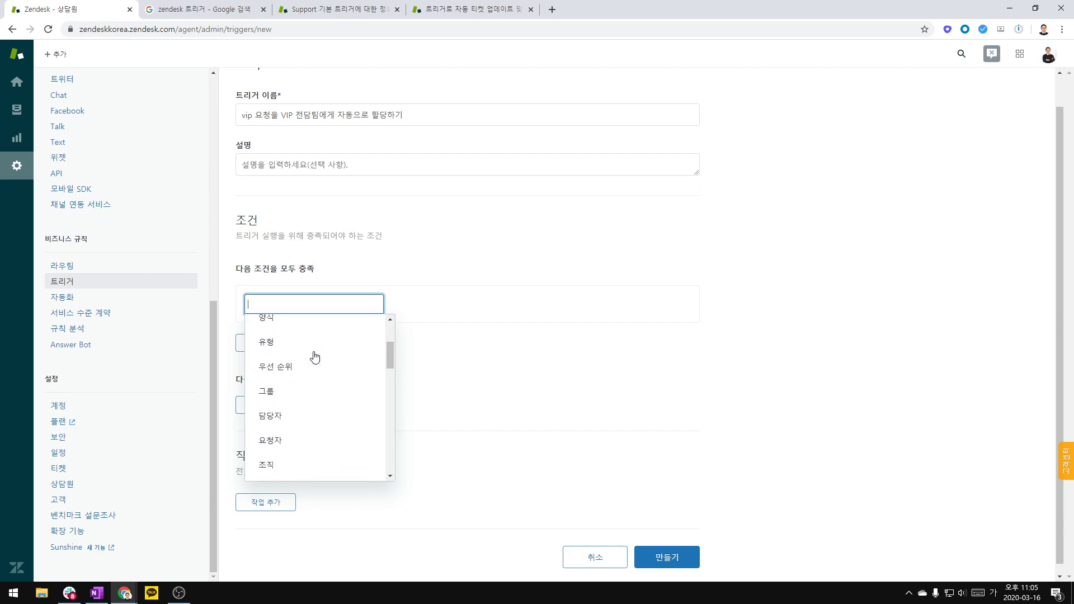
{"action": "scroll", "coordinate": [315, 357], "scroll_direction": "down", "scroll_amount": 1}
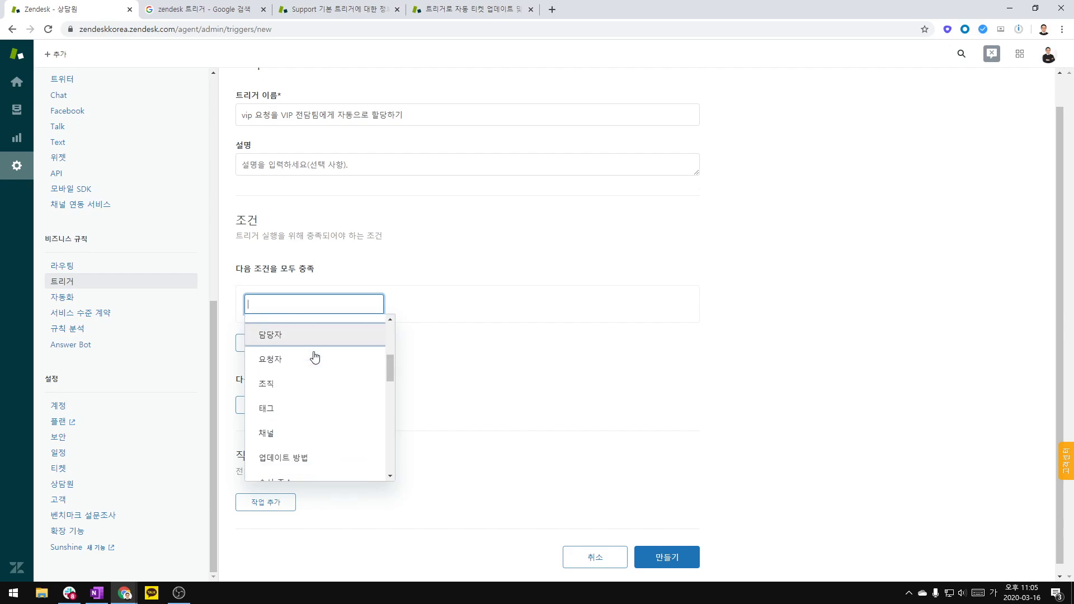
{"action": "scroll", "coordinate": [309, 391], "scroll_direction": "down", "scroll_amount": 1}
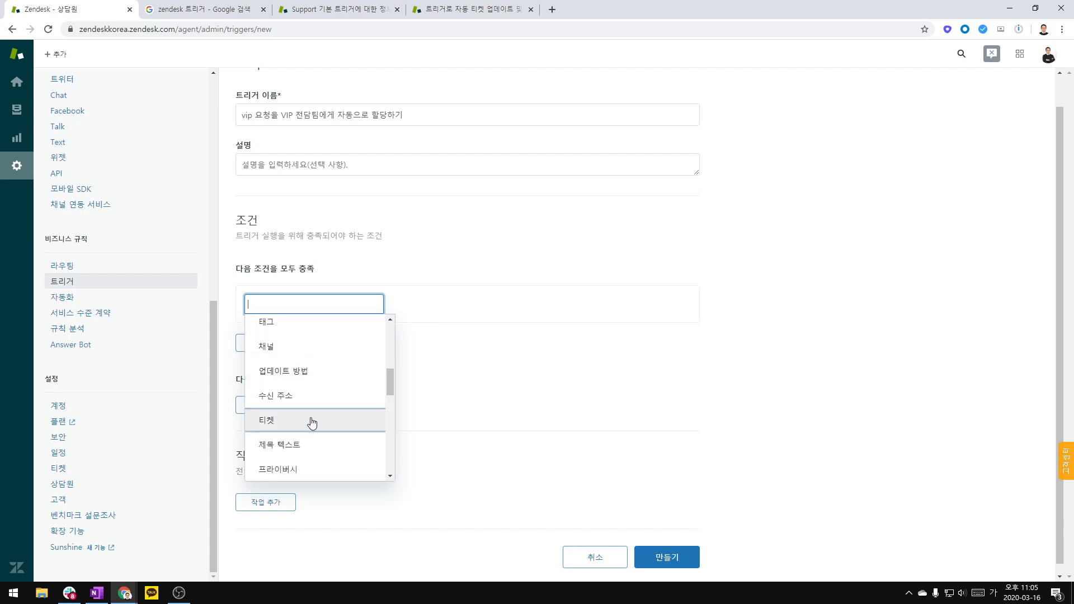
{"action": "left_click", "coordinate": [312, 422]}
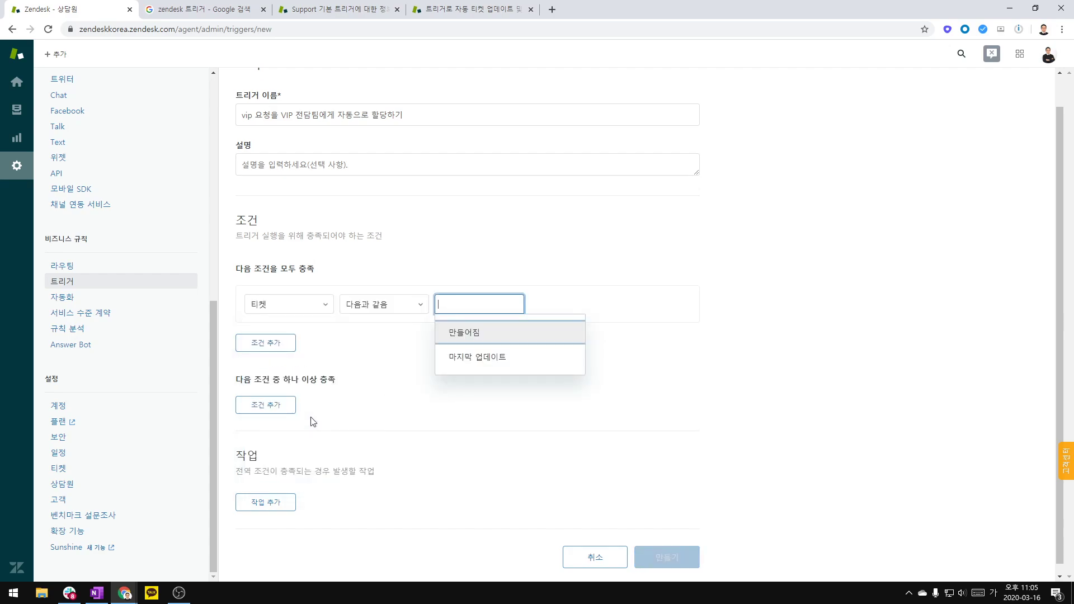
{"action": "left_click", "coordinate": [464, 332]}
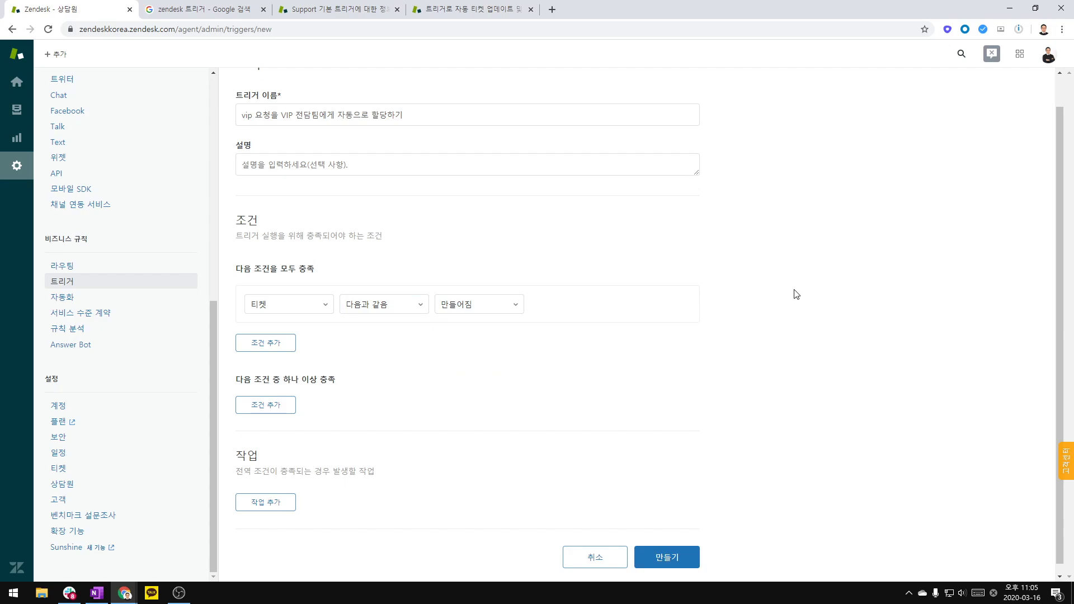
Add a second condition under "다음 조건을 모두 충족": "태그 | 다음 중 하나 이상을 포함 | vip".
{"action": "left_click", "coordinate": [272, 350]}
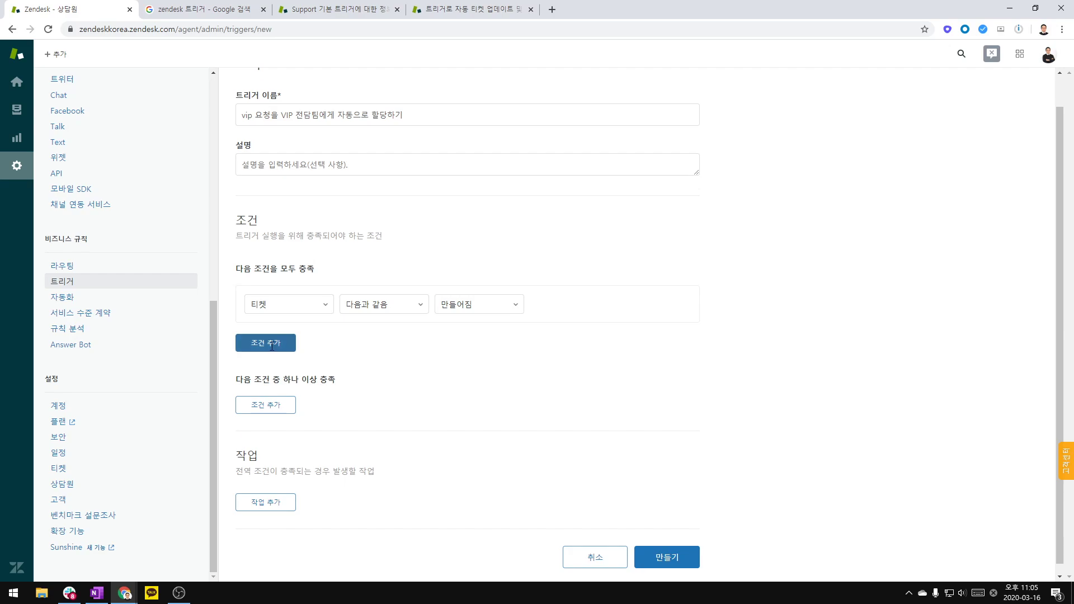
{"action": "scroll", "coordinate": [285, 444], "scroll_direction": "down", "scroll_amount": 1}
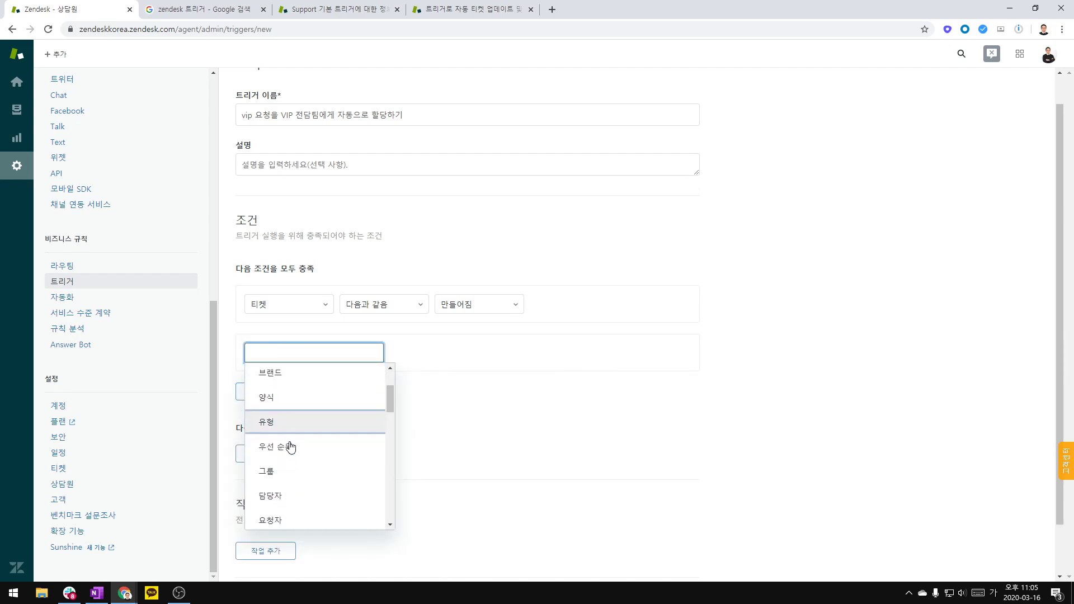
{"action": "scroll", "coordinate": [288, 447], "scroll_direction": "down", "scroll_amount": 1}
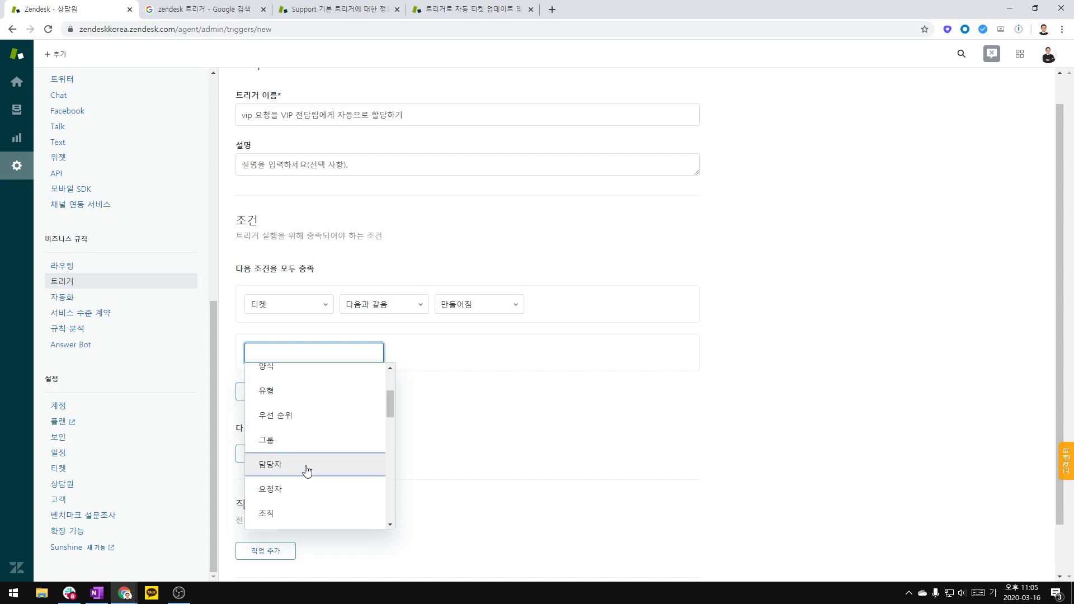
{"action": "scroll", "coordinate": [307, 472], "scroll_direction": "down", "scroll_amount": 2}
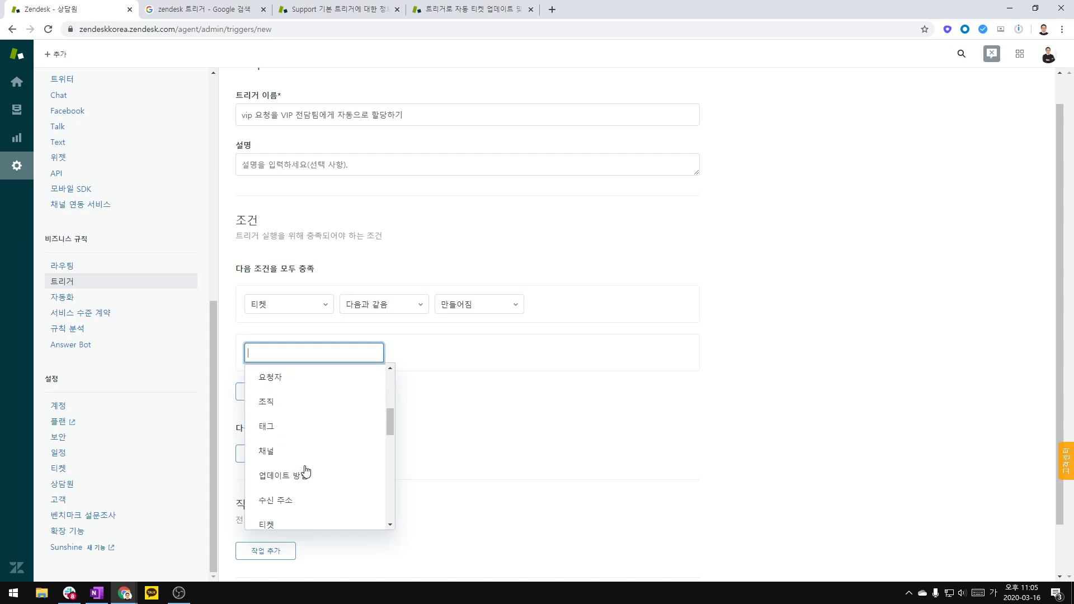
{"action": "left_click", "coordinate": [295, 428]}
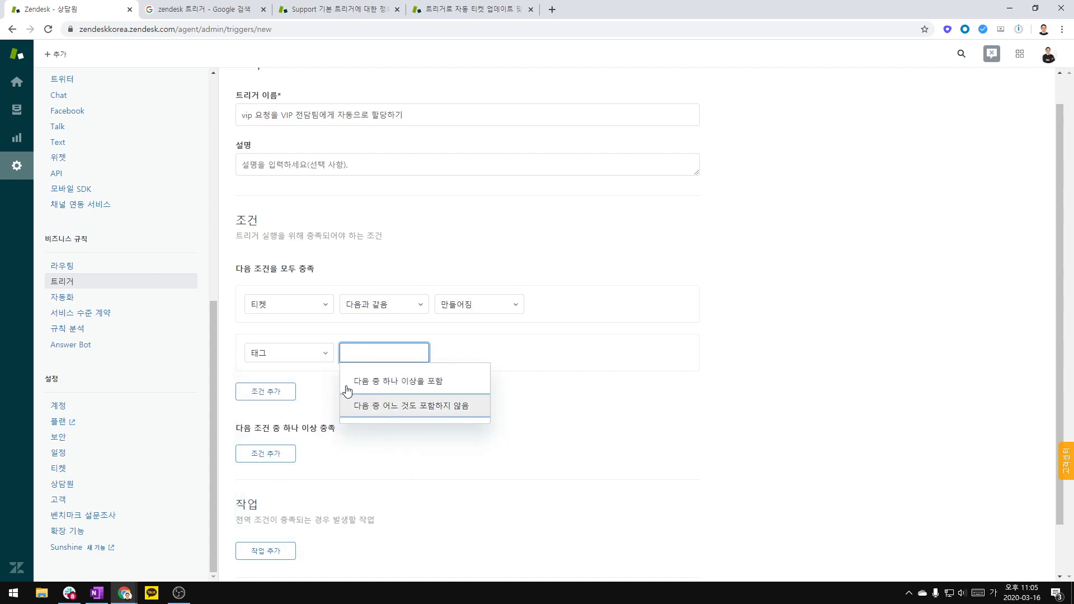
{"action": "left_click", "coordinate": [403, 389]}
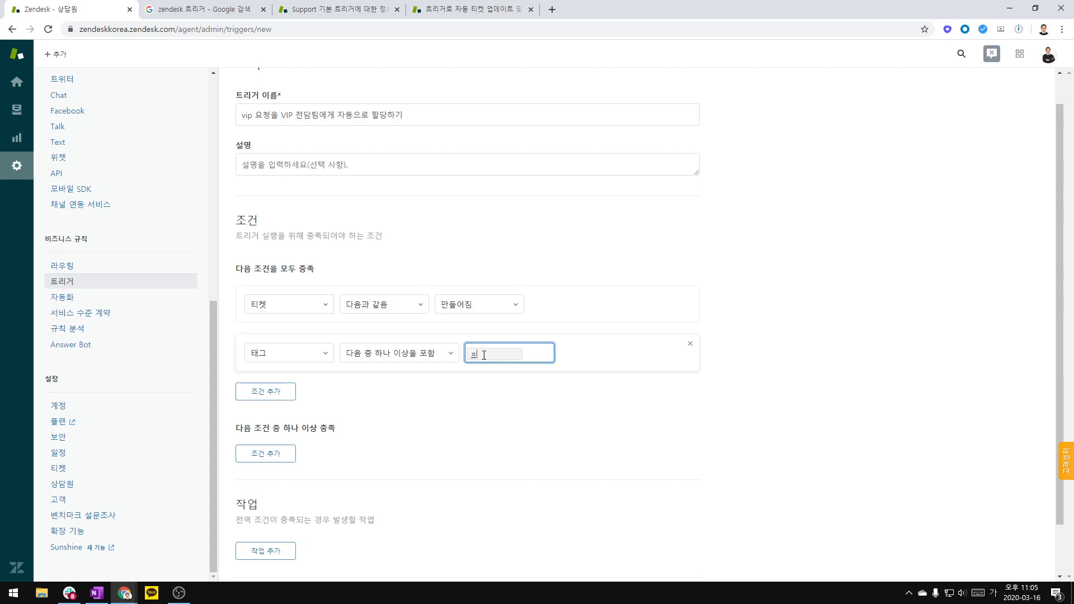
{"action": "type", "text": "vip"}
{"action": "key", "text": "space"}
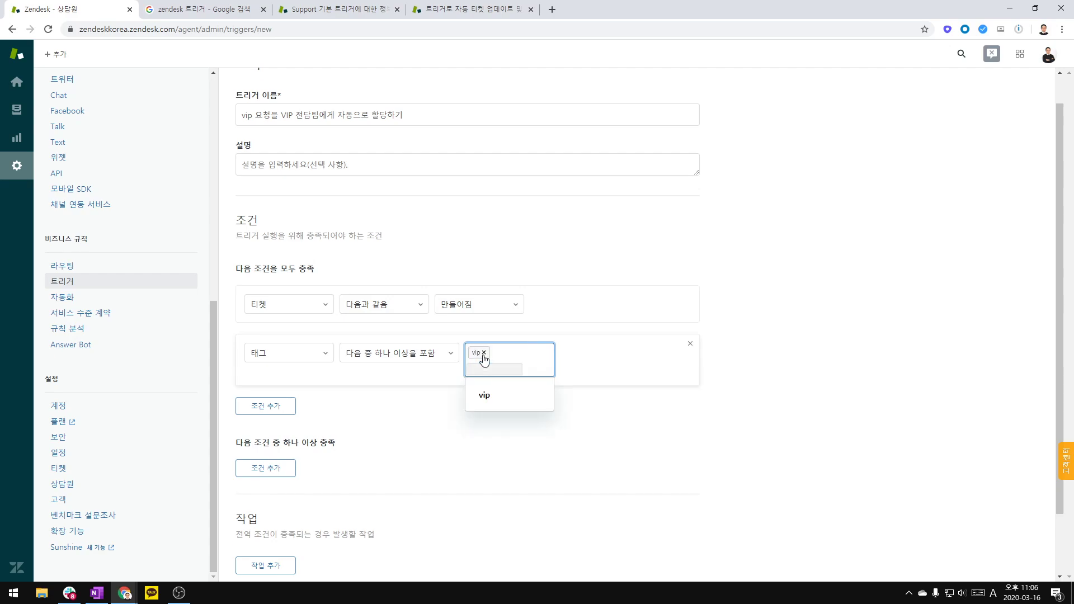
{"action": "left_click", "coordinate": [485, 399]}
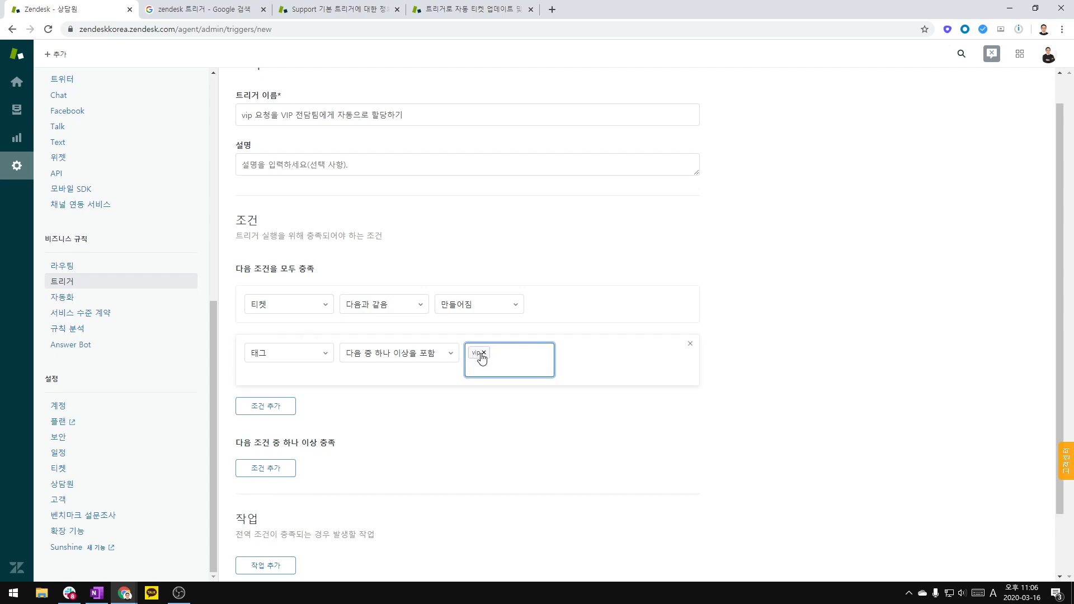
{"action": "left_click", "coordinate": [753, 334]}
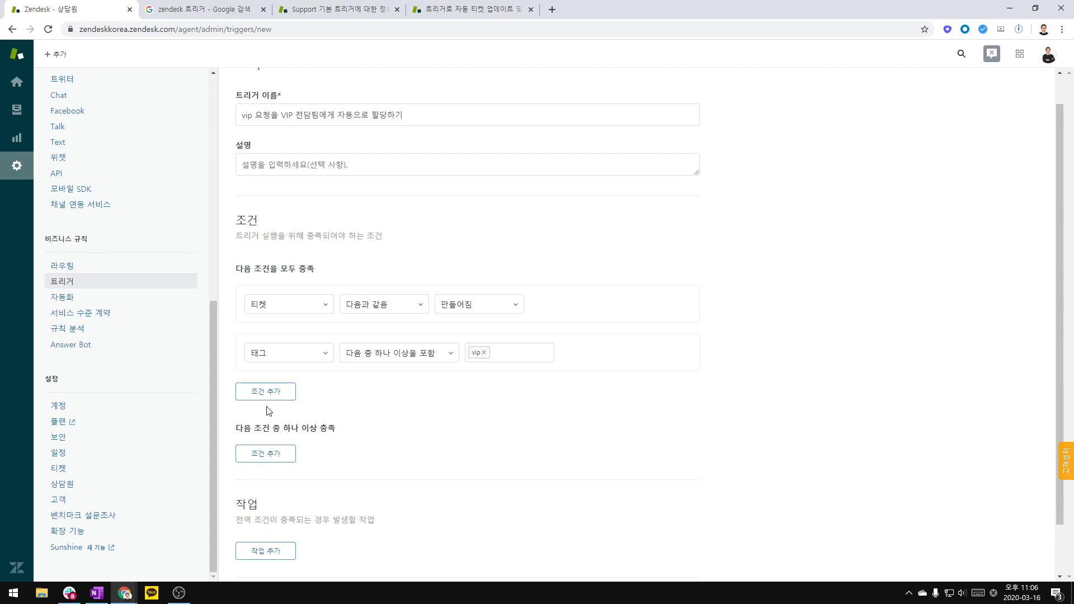
{"action": "left_click", "coordinate": [278, 395]}
{"action": "left_click", "coordinate": [279, 402]}
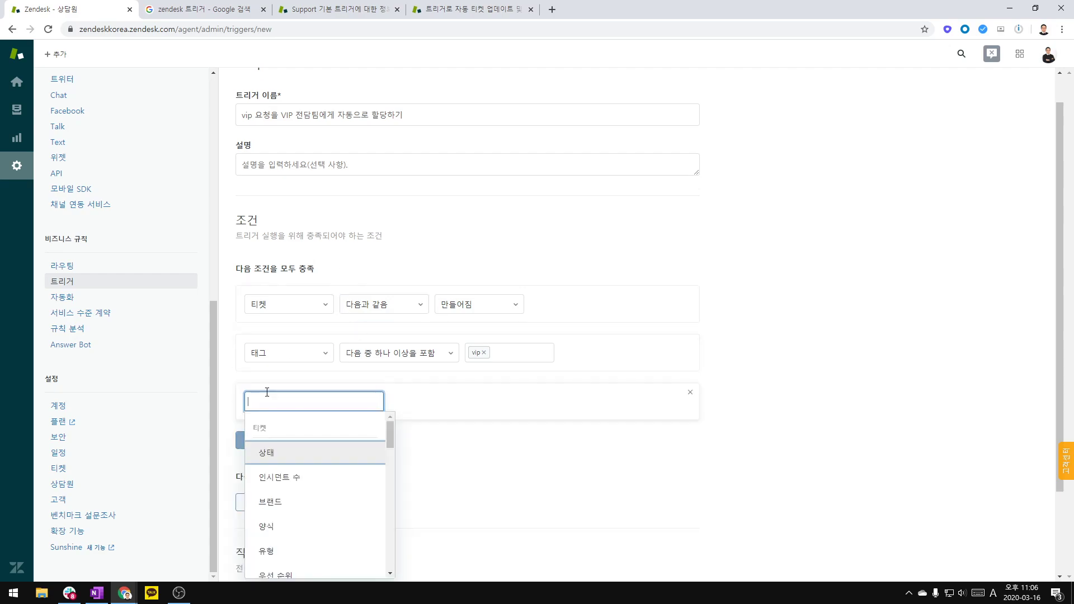
{"action": "left_click", "coordinate": [783, 367]}
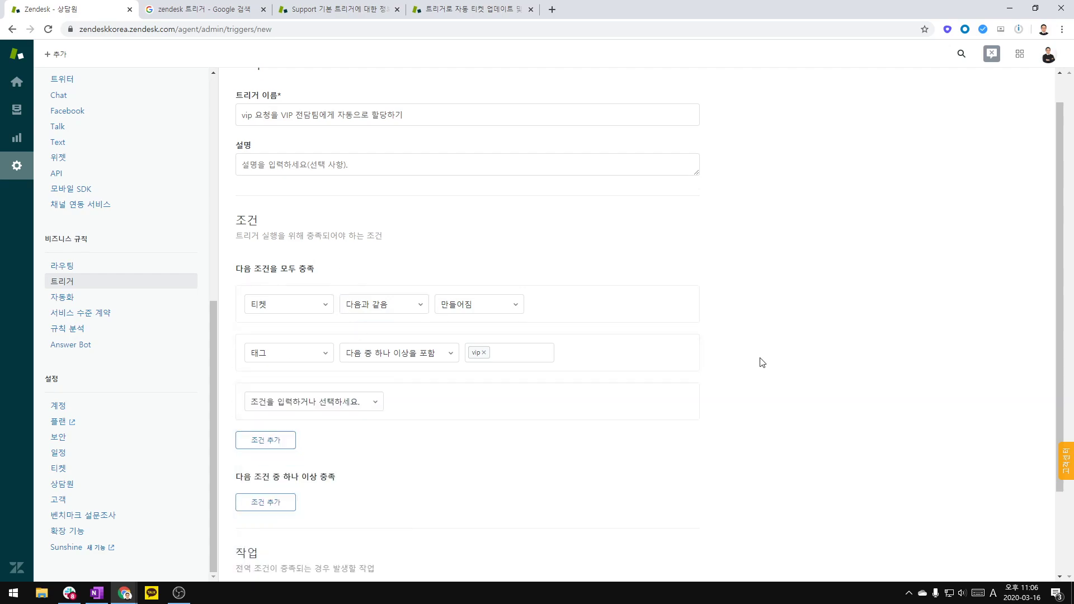
{"action": "left_click", "coordinate": [690, 393]}
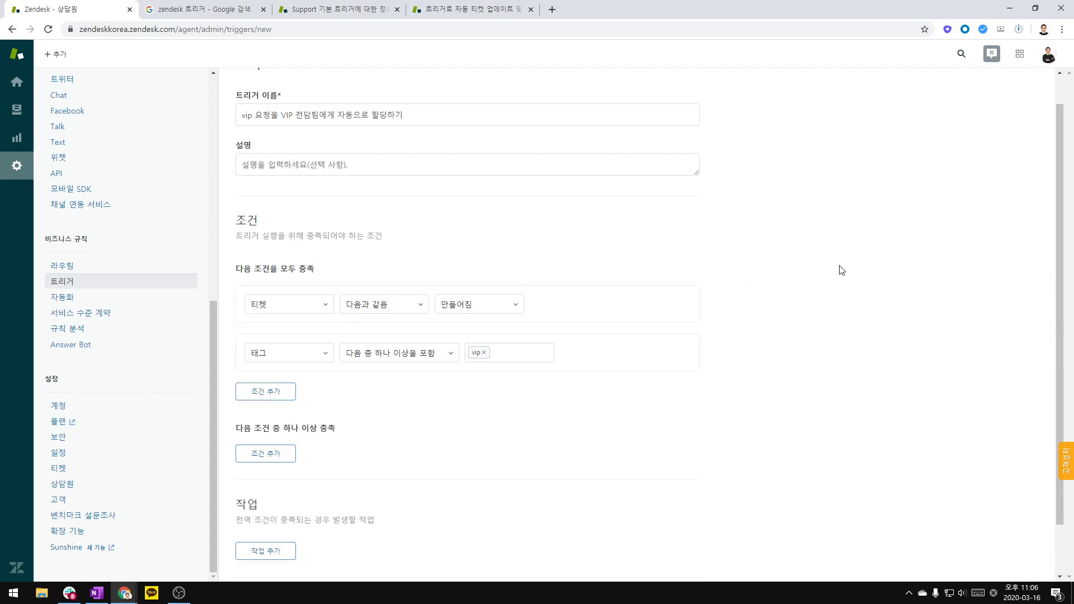
Remove the vip tag condition from "다음 조건을 모두 충족" and add "태그 | 다음 중 하나 이상을 포함 | vip" under "다음 조건 중 하나 이상 충족".
{"action": "scroll", "coordinate": [763, 277], "scroll_direction": "down", "scroll_amount": 1}
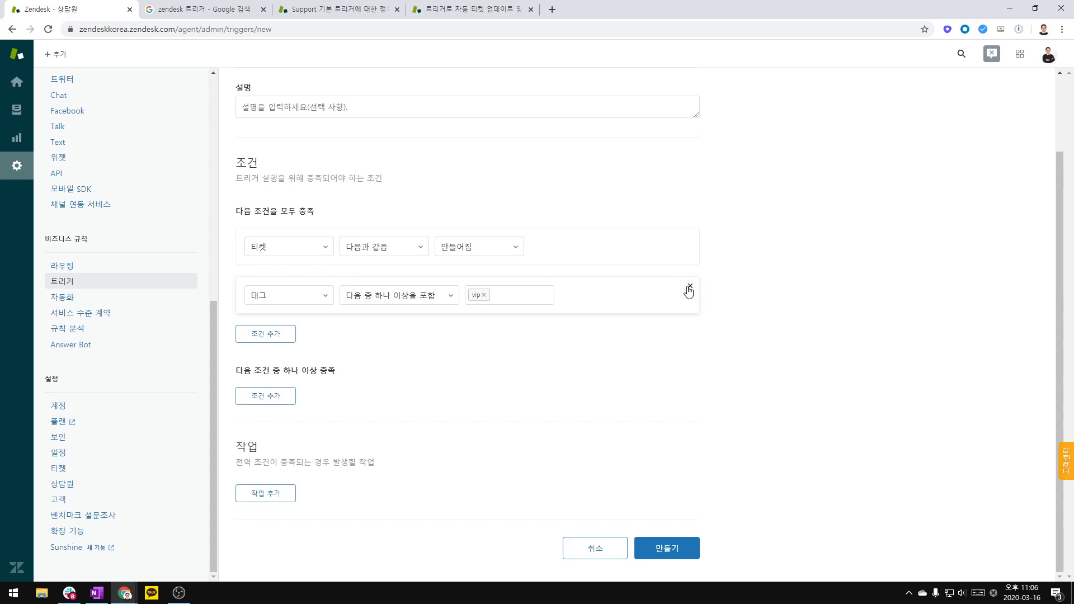
{"action": "left_click", "coordinate": [691, 288]}
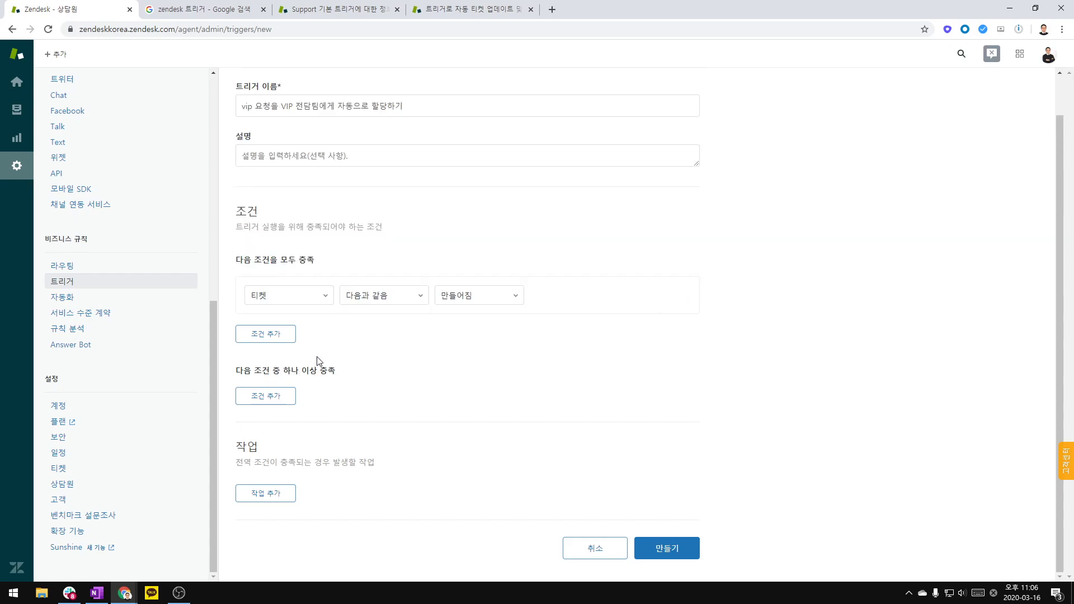
{"action": "left_click", "coordinate": [267, 398]}
{"action": "scroll", "coordinate": [305, 468], "scroll_direction": "down", "scroll_amount": 3}
{"action": "left_click", "coordinate": [290, 431]}
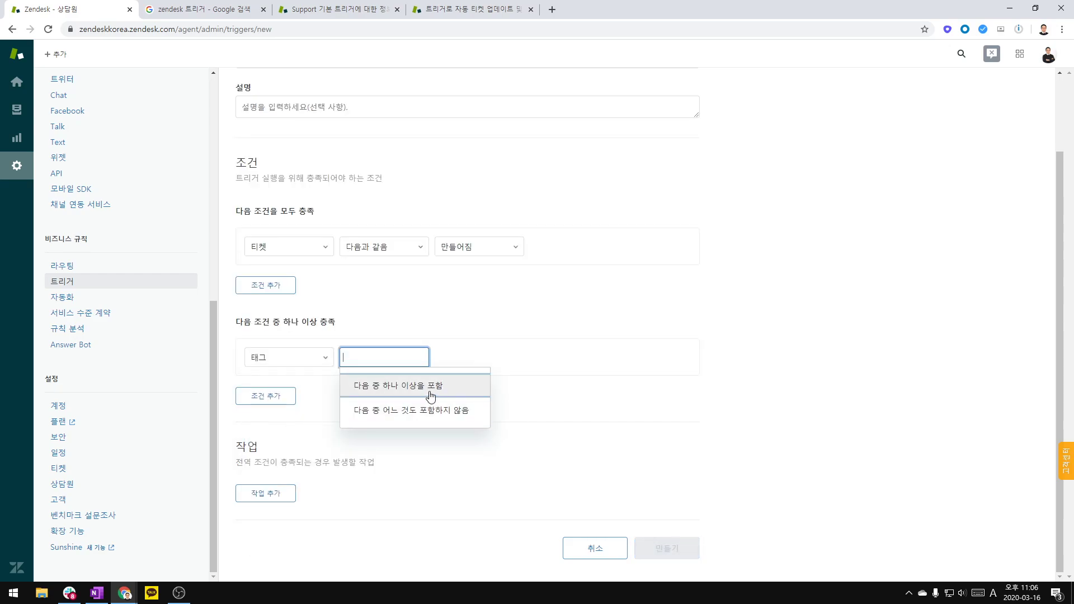
{"action": "left_click", "coordinate": [428, 384]}
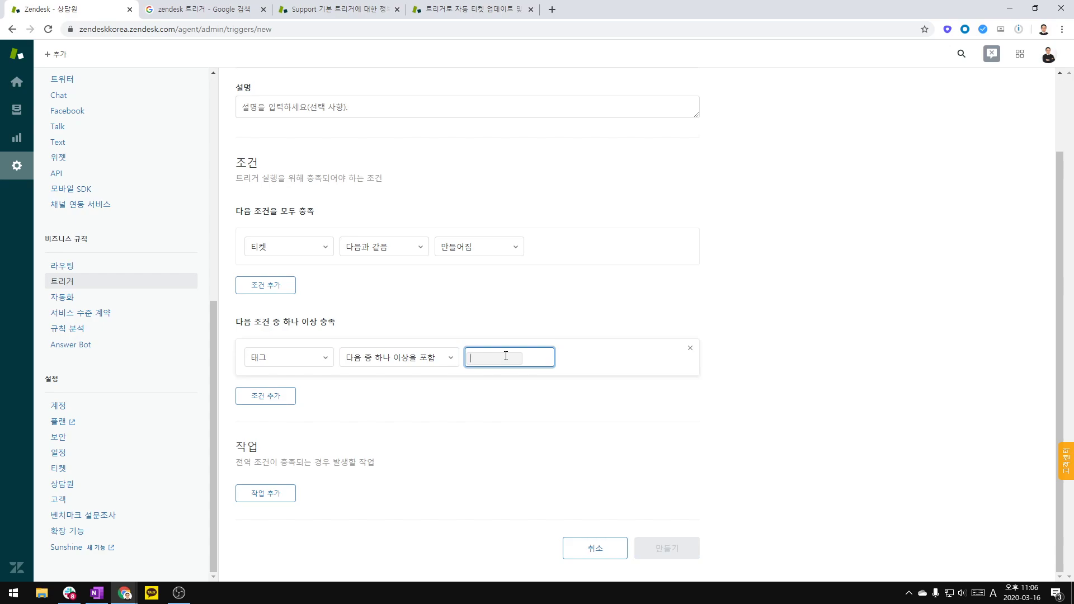
{"action": "type", "text": "ip"}
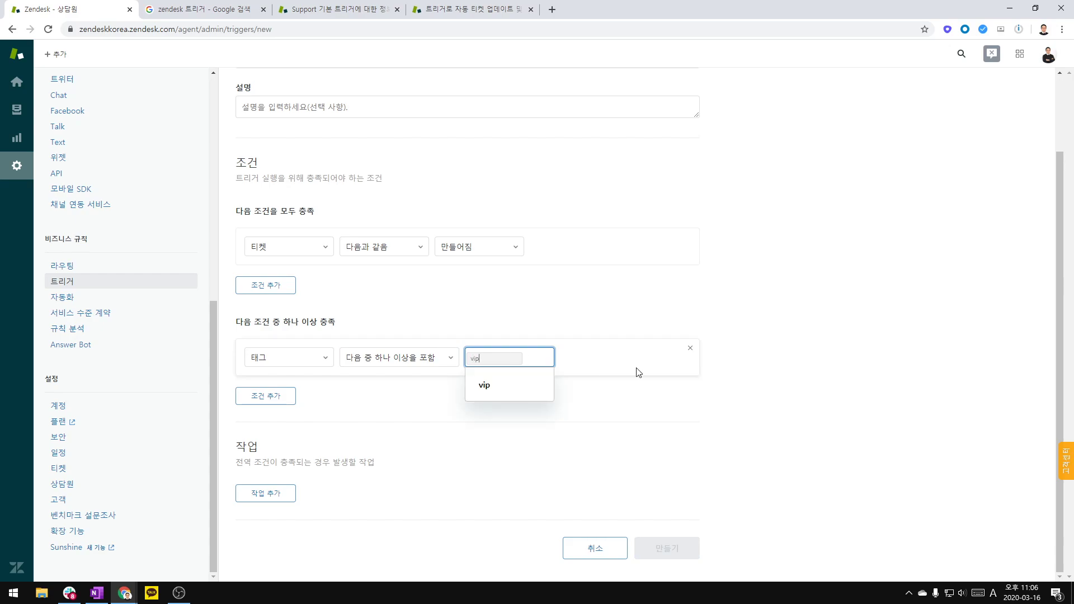
{"action": "left_click", "coordinate": [503, 383]}
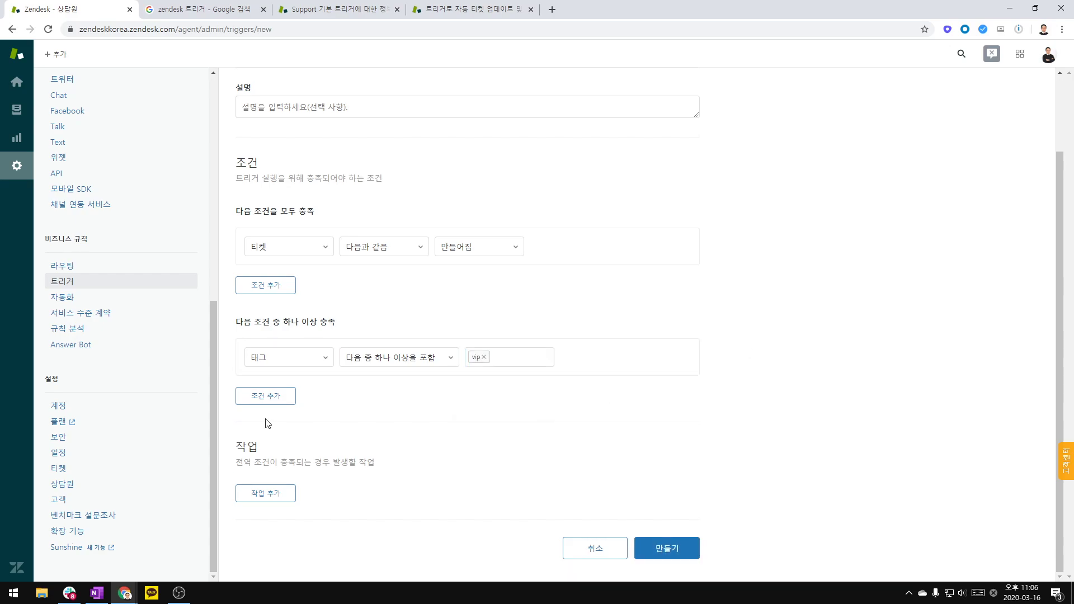
Add another condition under "다음 조건 중 하나 이상 충족": "문의유형 | 다음과 같음 | 영업문의".
{"action": "left_click", "coordinate": [281, 401]}
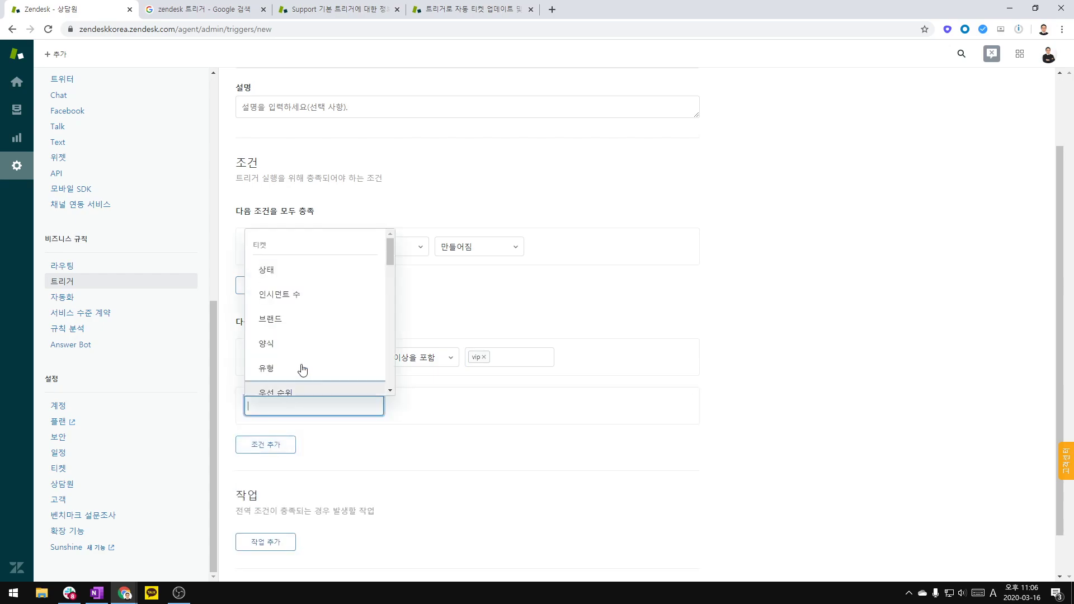
{"action": "scroll", "coordinate": [310, 344], "scroll_direction": "down", "scroll_amount": 6}
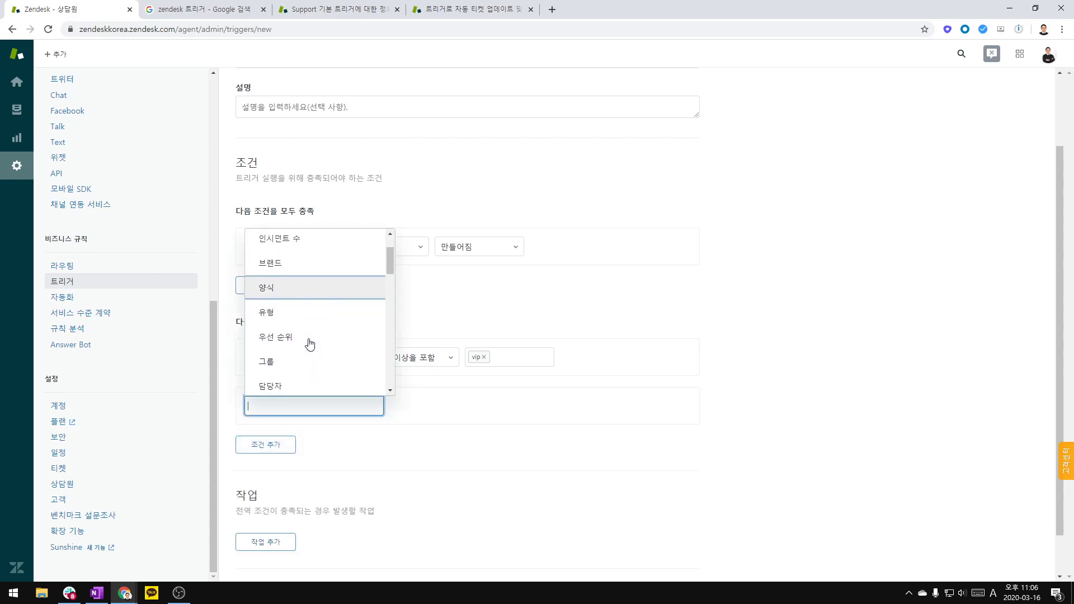
{"action": "scroll", "coordinate": [309, 344], "scroll_direction": "down", "scroll_amount": 2}
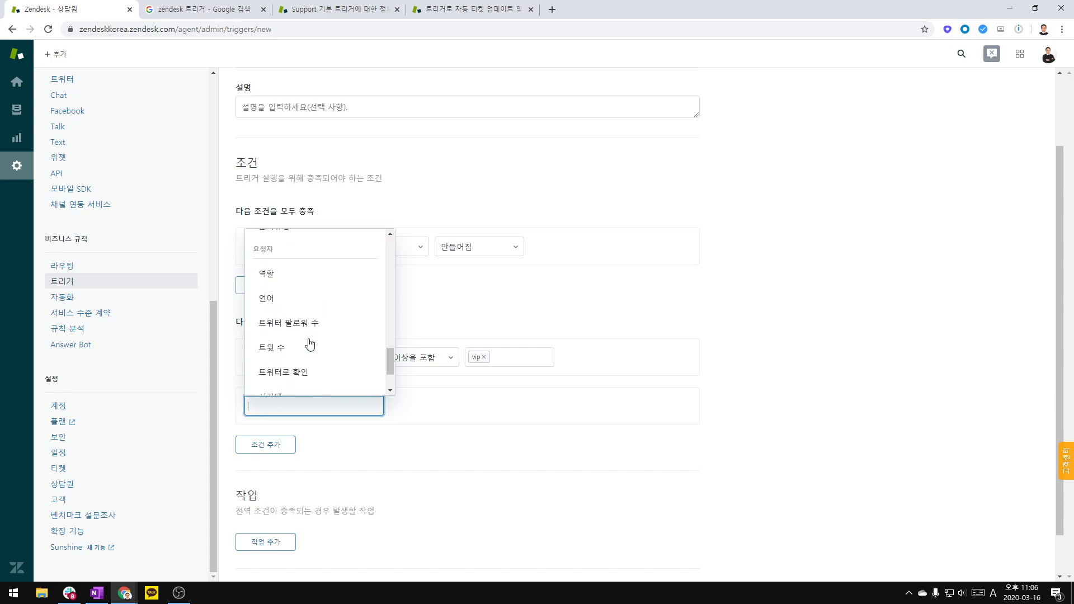
{"action": "scroll", "coordinate": [310, 344], "scroll_direction": "up", "scroll_amount": 1}
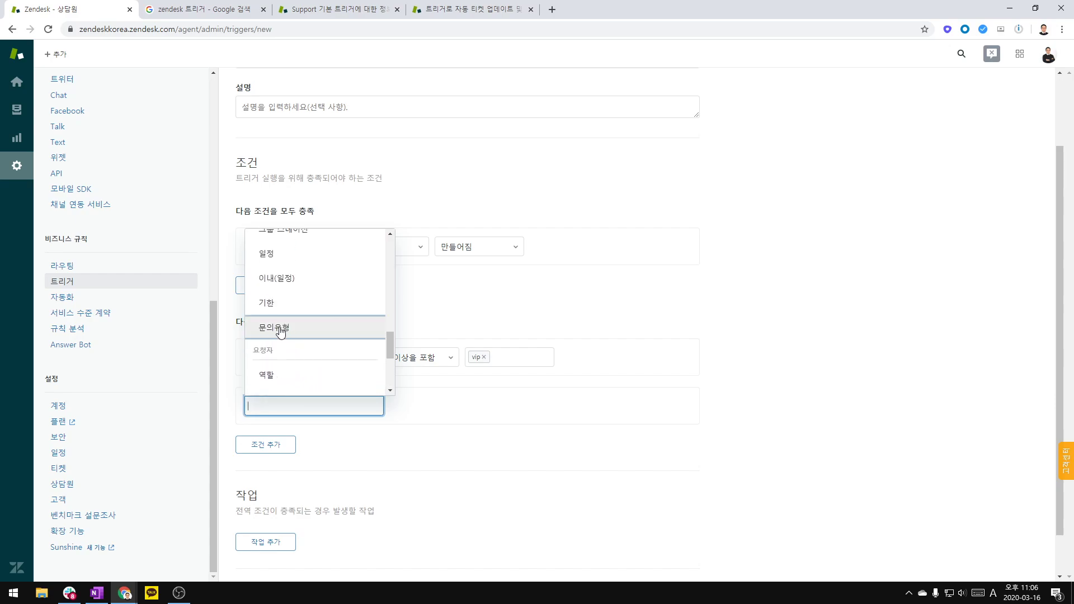
{"action": "left_click", "coordinate": [280, 329]}
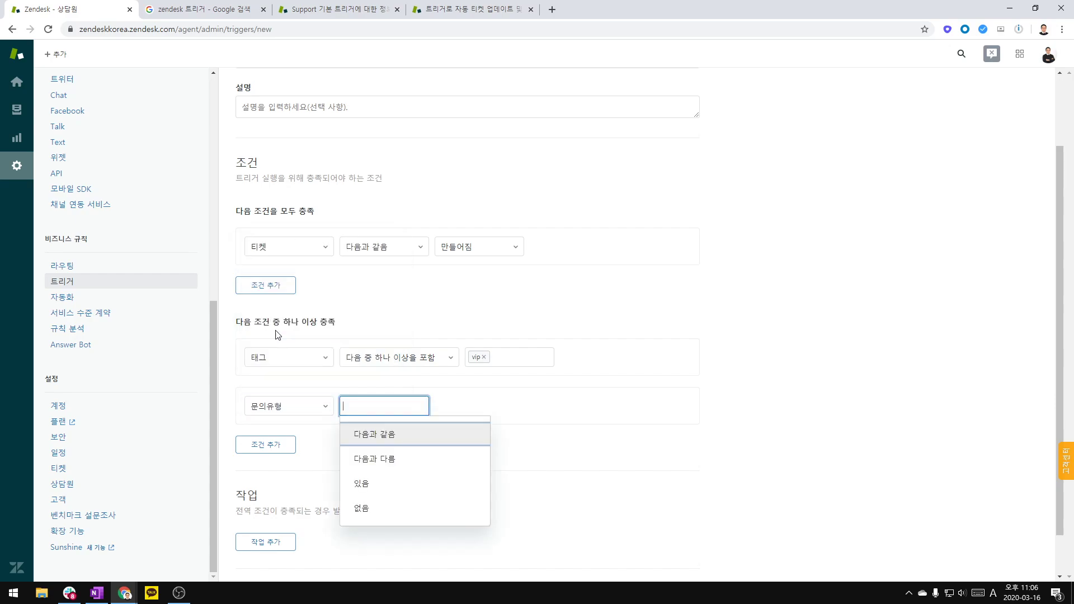
{"action": "left_click", "coordinate": [375, 435]}
{"action": "left_click", "coordinate": [480, 464]}
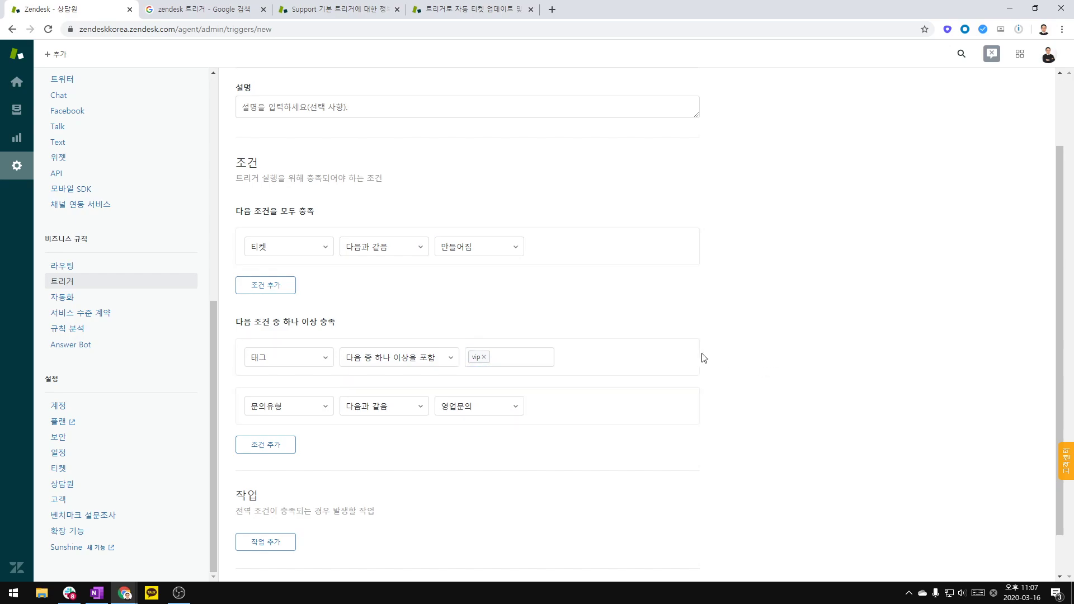
Add an action row under "작업" and look through the available action types.
{"action": "scroll", "coordinate": [703, 358], "scroll_direction": "down", "scroll_amount": 1}
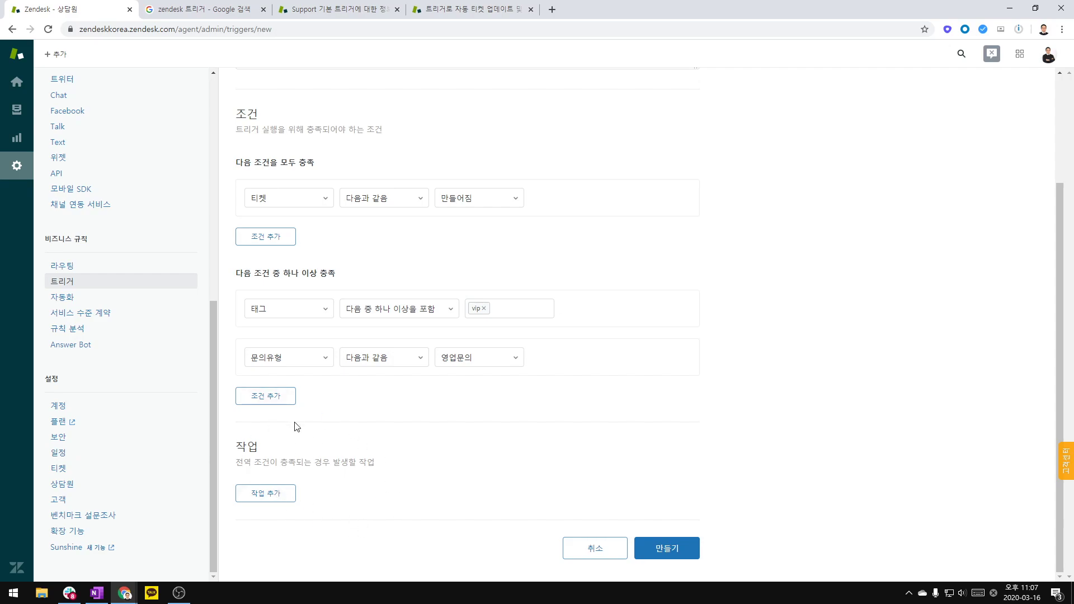
{"action": "left_click", "coordinate": [279, 494]}
{"action": "scroll", "coordinate": [333, 398], "scroll_direction": "down", "scroll_amount": 5}
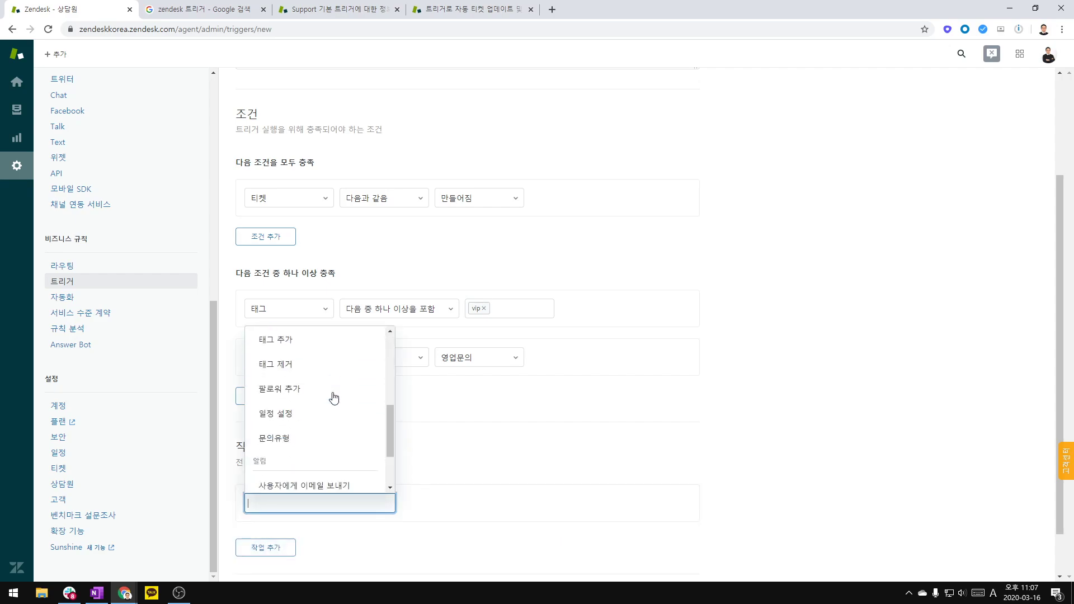
{"action": "scroll", "coordinate": [334, 411], "scroll_direction": "up", "scroll_amount": 5}
{"action": "scroll", "coordinate": [334, 411], "scroll_direction": "down", "scroll_amount": 2}
{"action": "scroll", "coordinate": [333, 411], "scroll_direction": "up", "scroll_amount": 2}
{"action": "scroll", "coordinate": [320, 375], "scroll_direction": "down", "scroll_amount": 2}
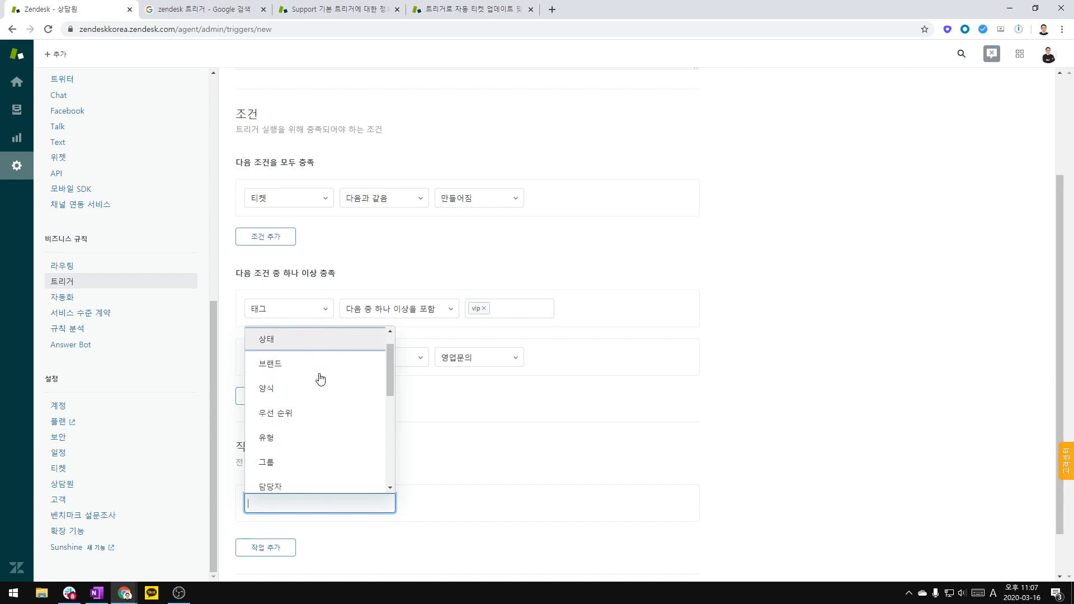
{"action": "scroll", "coordinate": [311, 465], "scroll_direction": "down", "scroll_amount": 5}
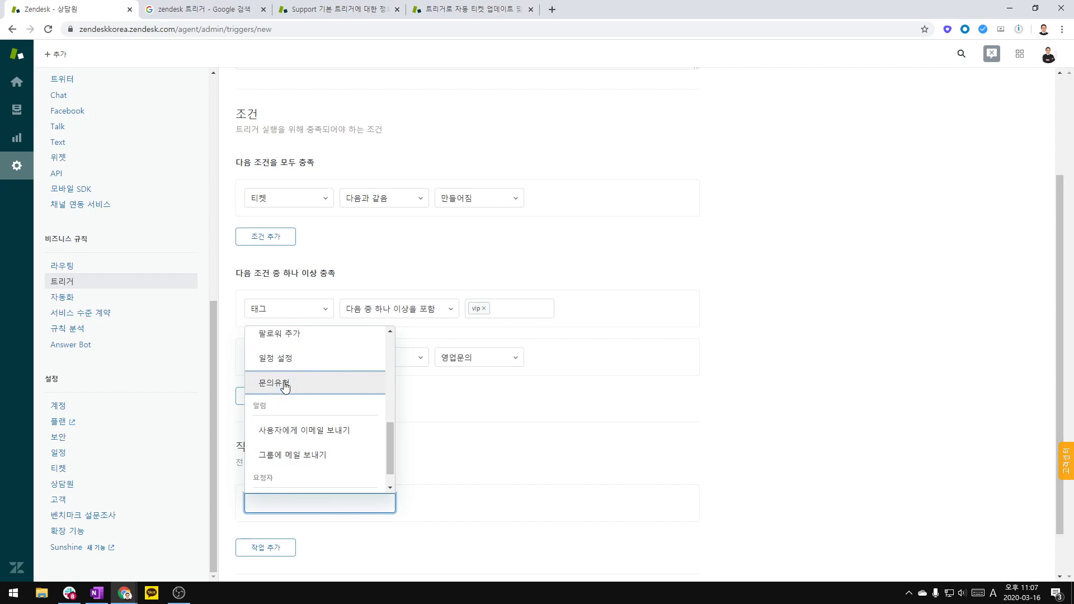
{"action": "left_click", "coordinate": [756, 366]}
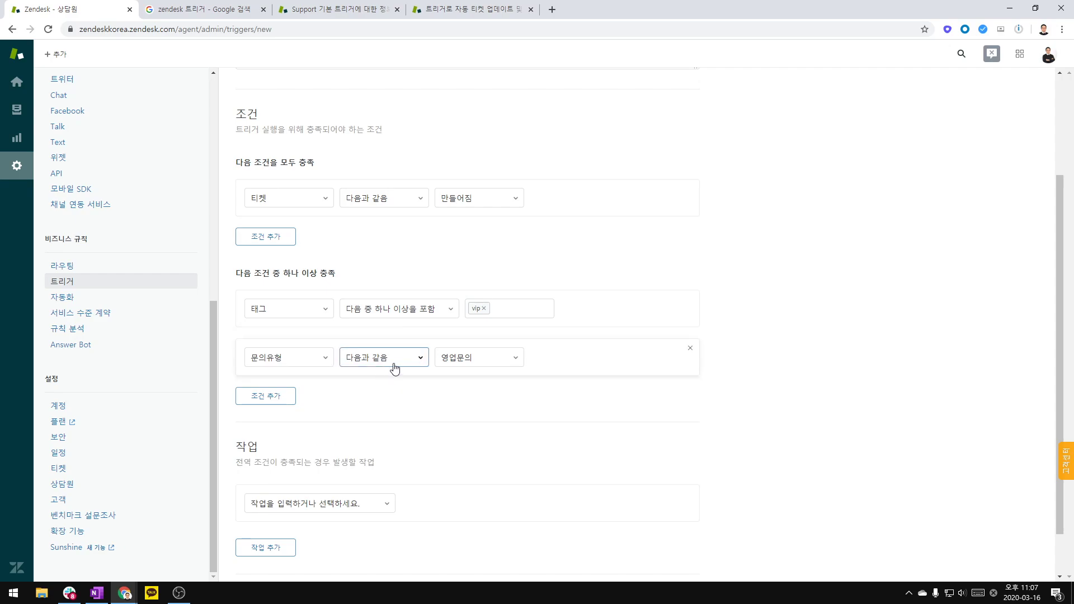
Add a blank condition row under "다음 조건을 모두 충족" and look through the available condition types.
{"action": "left_click", "coordinate": [280, 237]}
{"action": "scroll", "coordinate": [300, 323], "scroll_direction": "down", "scroll_amount": 2}
{"action": "scroll", "coordinate": [301, 323], "scroll_direction": "up", "scroll_amount": 3}
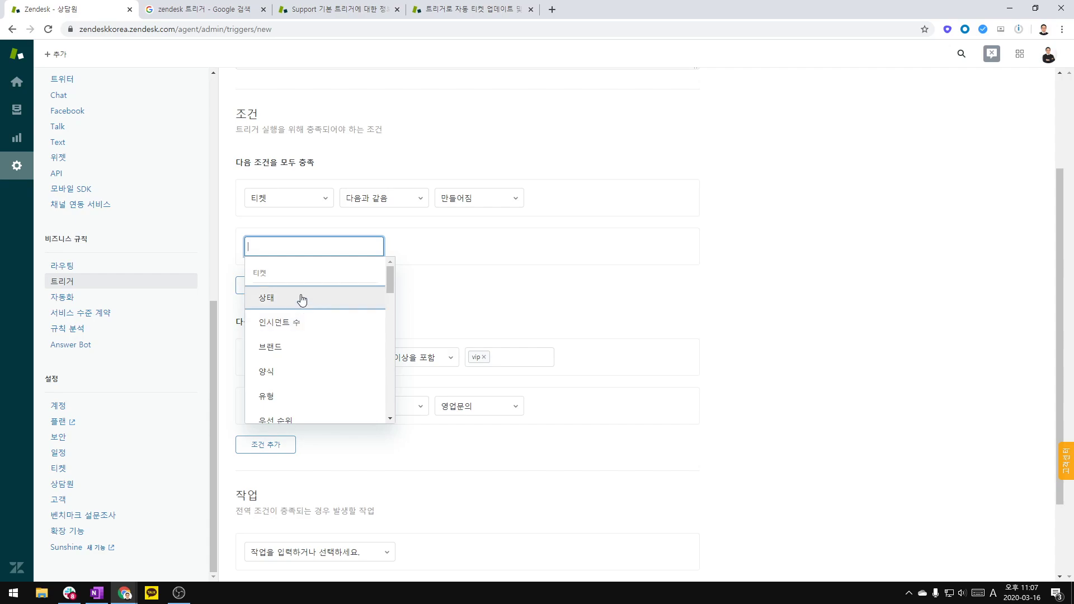
{"action": "scroll", "coordinate": [294, 325], "scroll_direction": "down", "scroll_amount": 5}
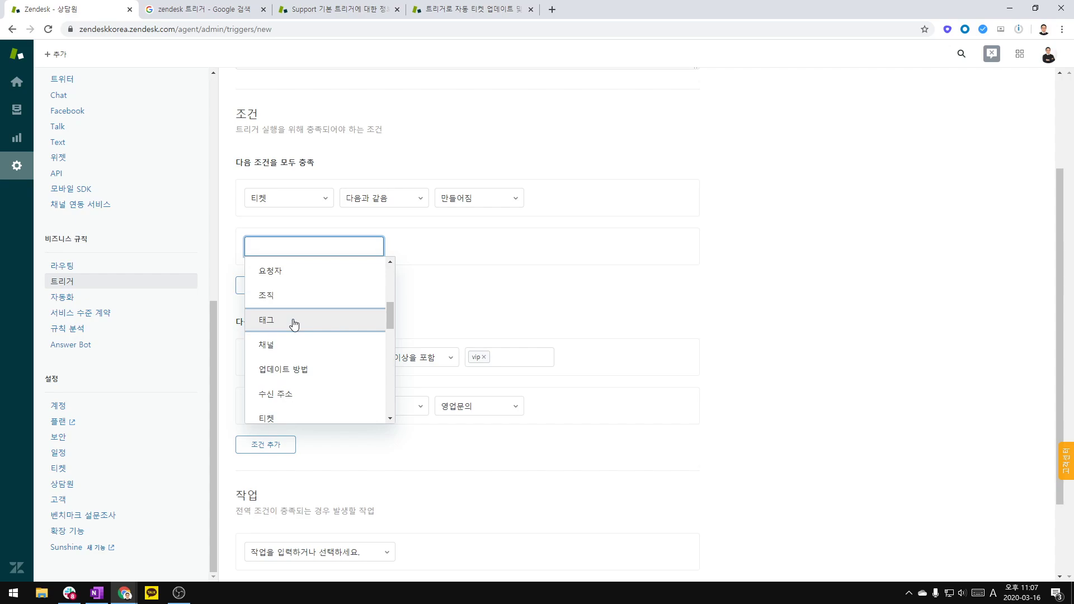
{"action": "scroll", "coordinate": [294, 325], "scroll_direction": "down", "scroll_amount": 5}
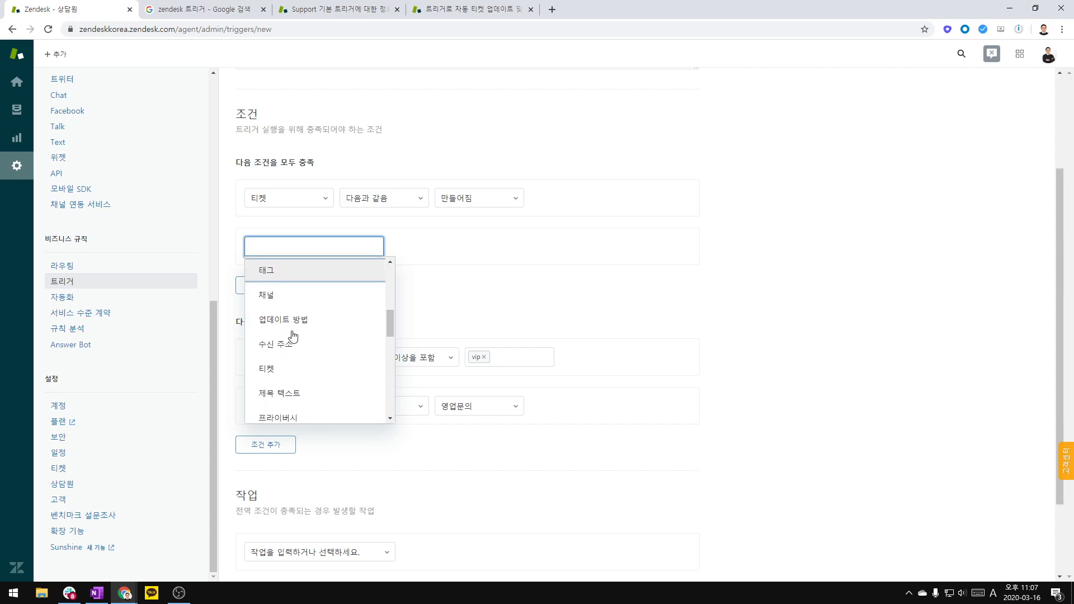
{"action": "scroll", "coordinate": [294, 336], "scroll_direction": "down", "scroll_amount": 5}
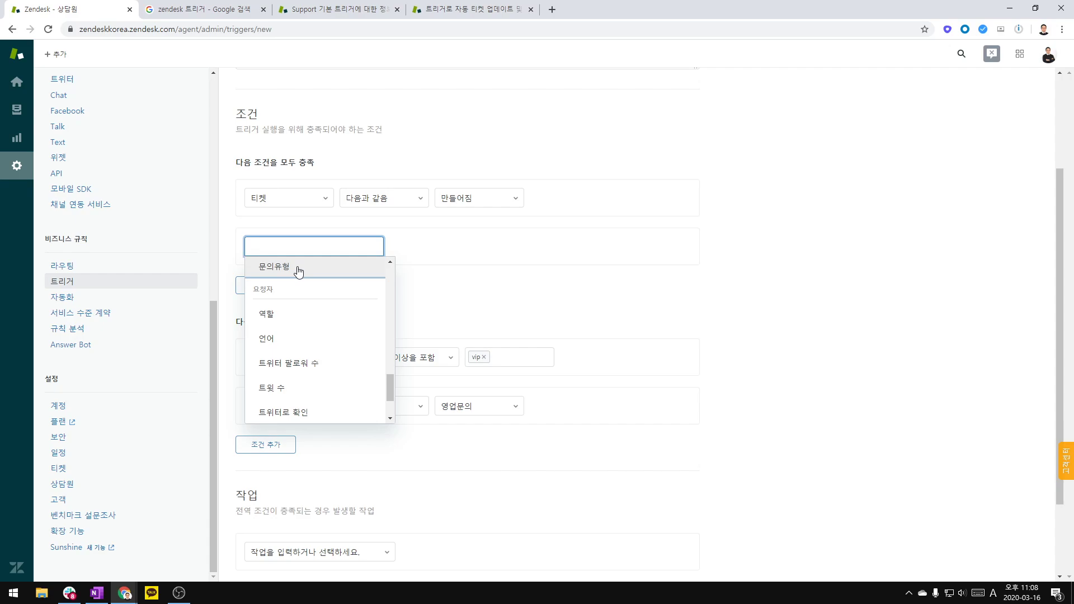
{"action": "left_click", "coordinate": [709, 338]}
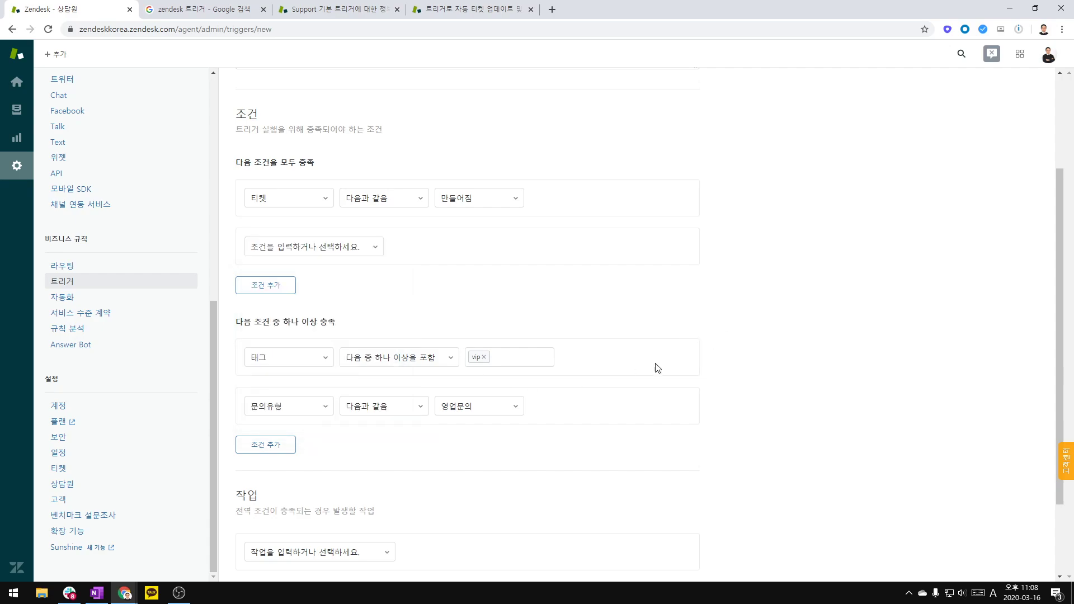
Set the action under "작업" to "담당자", trying first 관리자 and a specific agent as the assignee.
{"action": "scroll", "coordinate": [380, 512], "scroll_direction": "down", "scroll_amount": 2}
{"action": "left_click", "coordinate": [347, 448]}
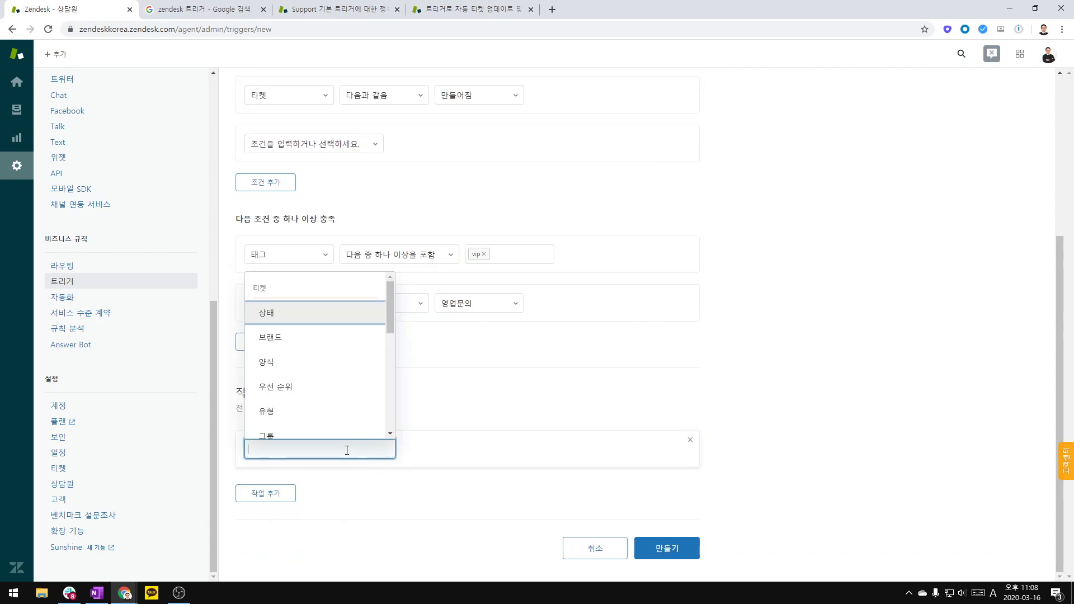
{"action": "scroll", "coordinate": [343, 434], "scroll_direction": "down", "scroll_amount": 3}
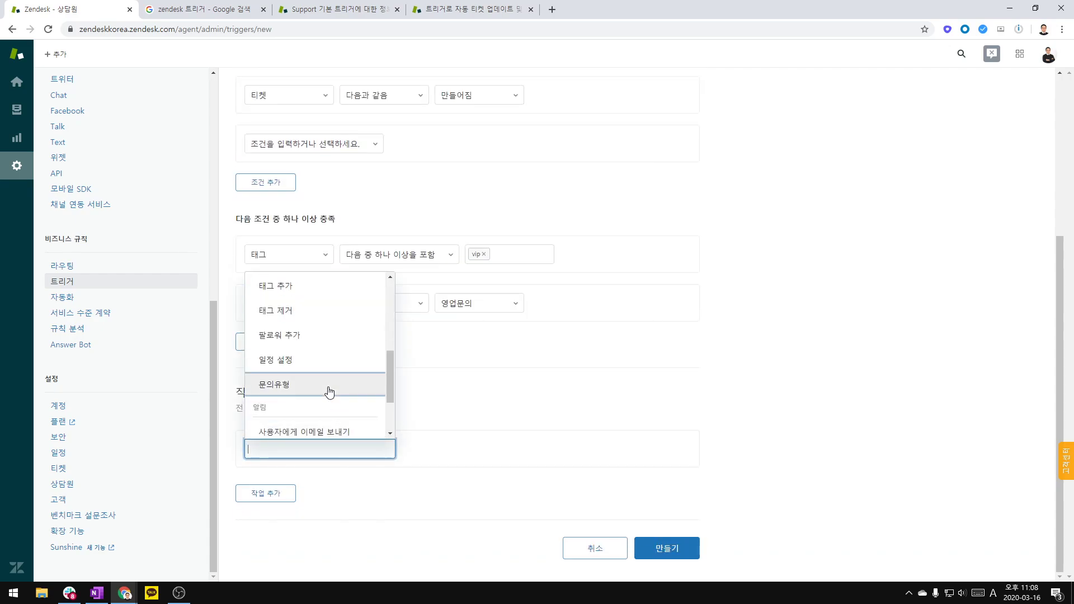
{"action": "left_click", "coordinate": [764, 329]}
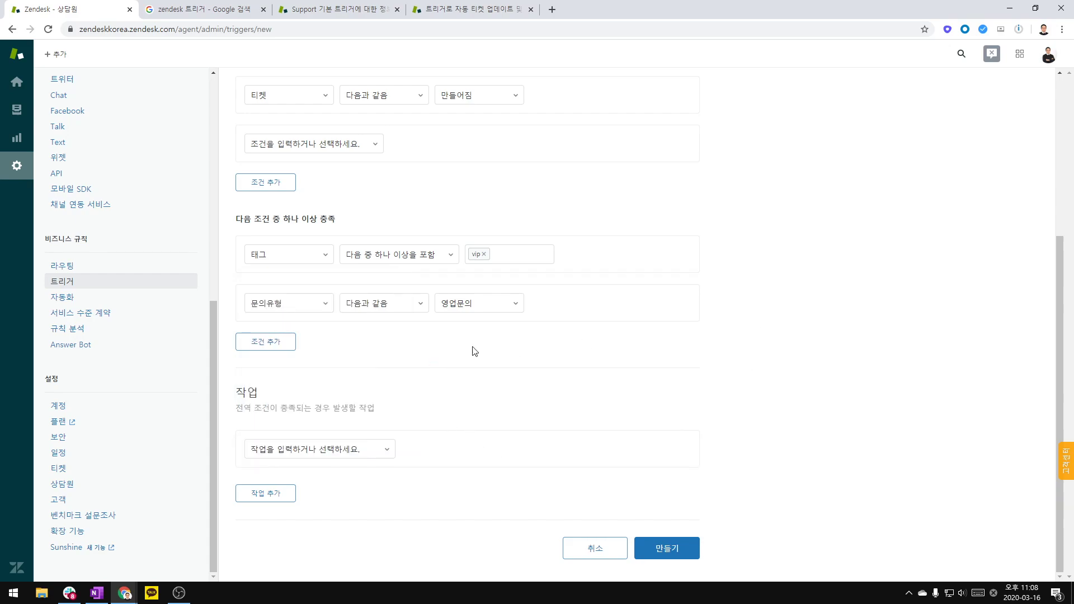
{"action": "left_click", "coordinate": [371, 449]}
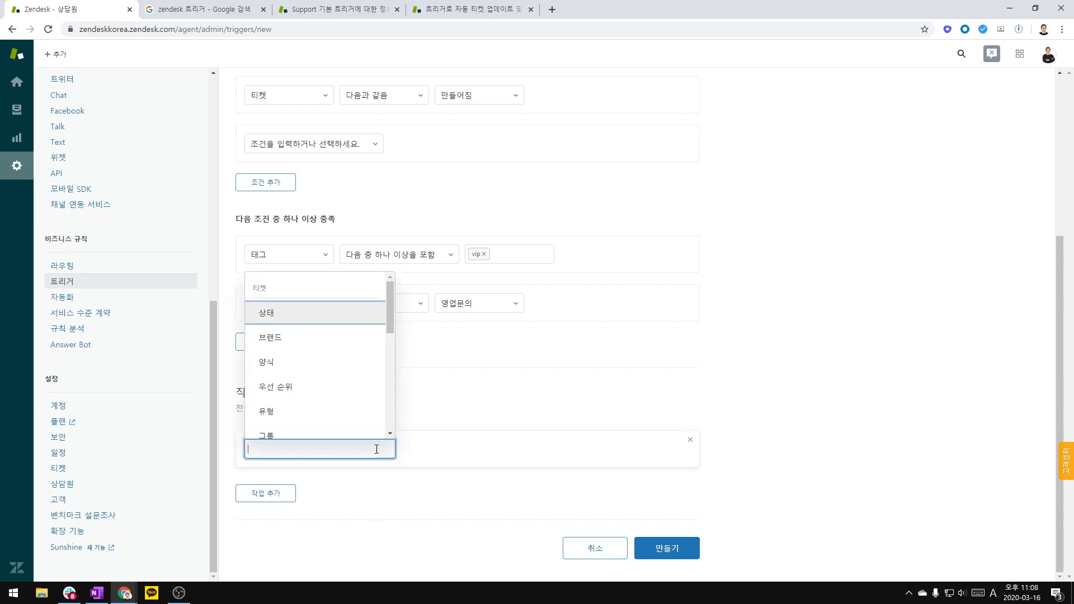
{"action": "scroll", "coordinate": [373, 406], "scroll_direction": "down", "scroll_amount": 1}
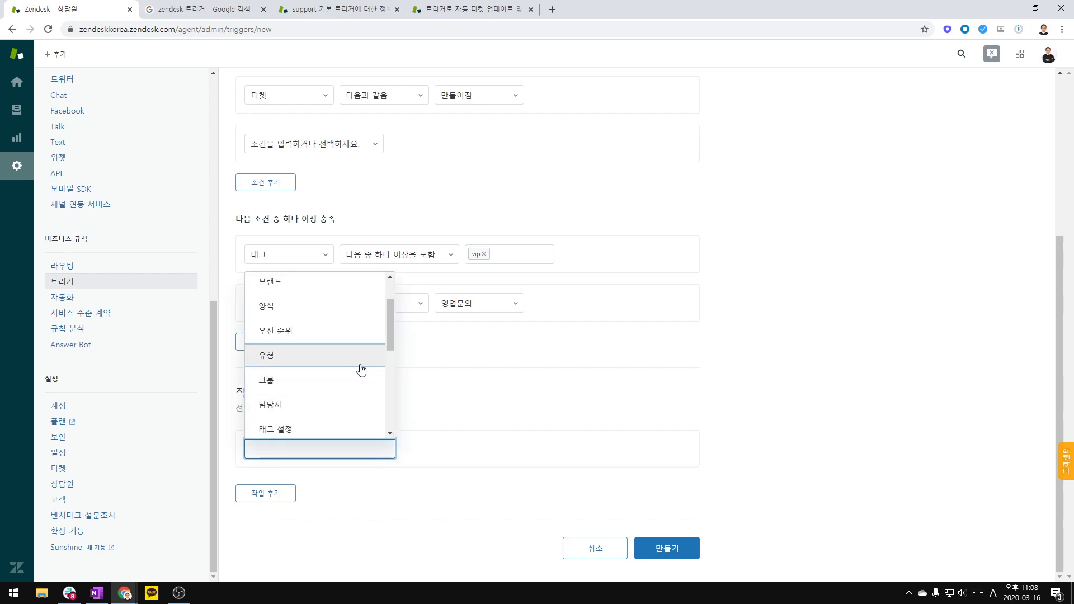
{"action": "left_click", "coordinate": [293, 409]}
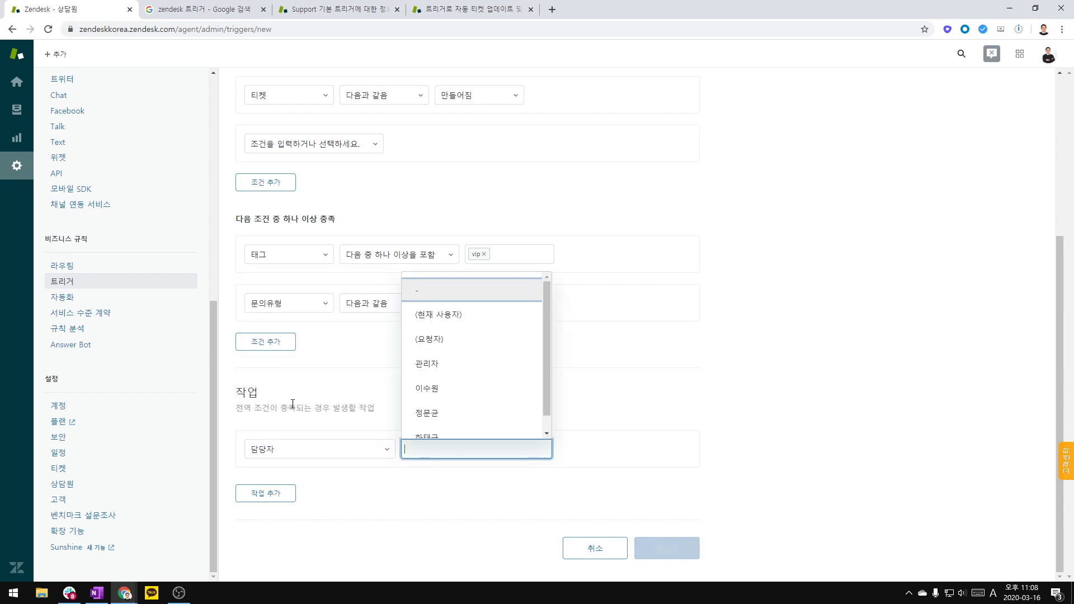
{"action": "scroll", "coordinate": [478, 336], "scroll_direction": "down", "scroll_amount": 1}
{"action": "left_click", "coordinate": [478, 349]}
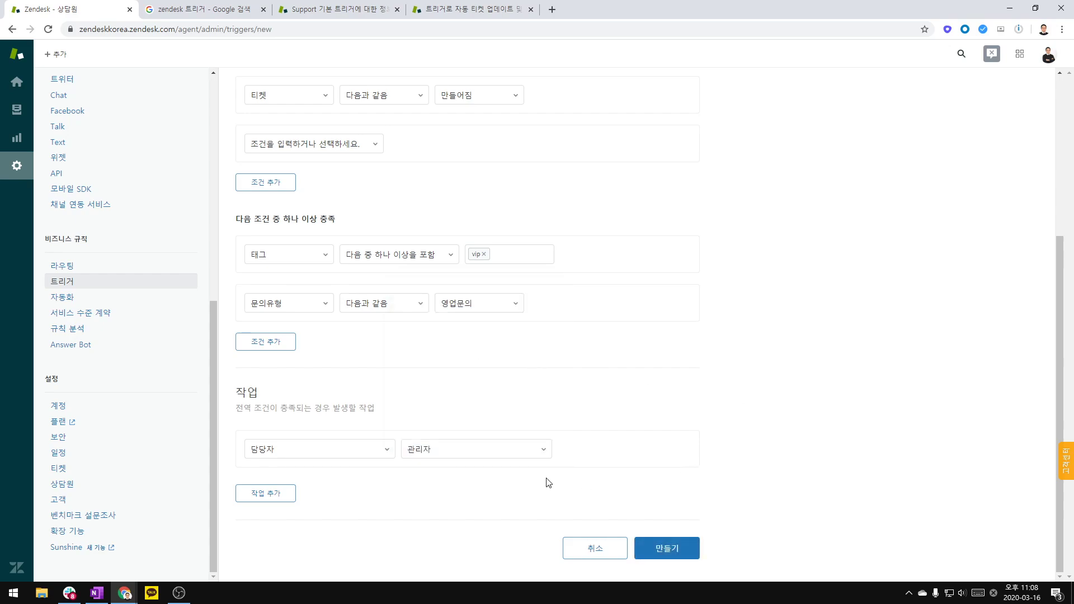
{"action": "left_click", "coordinate": [539, 454]}
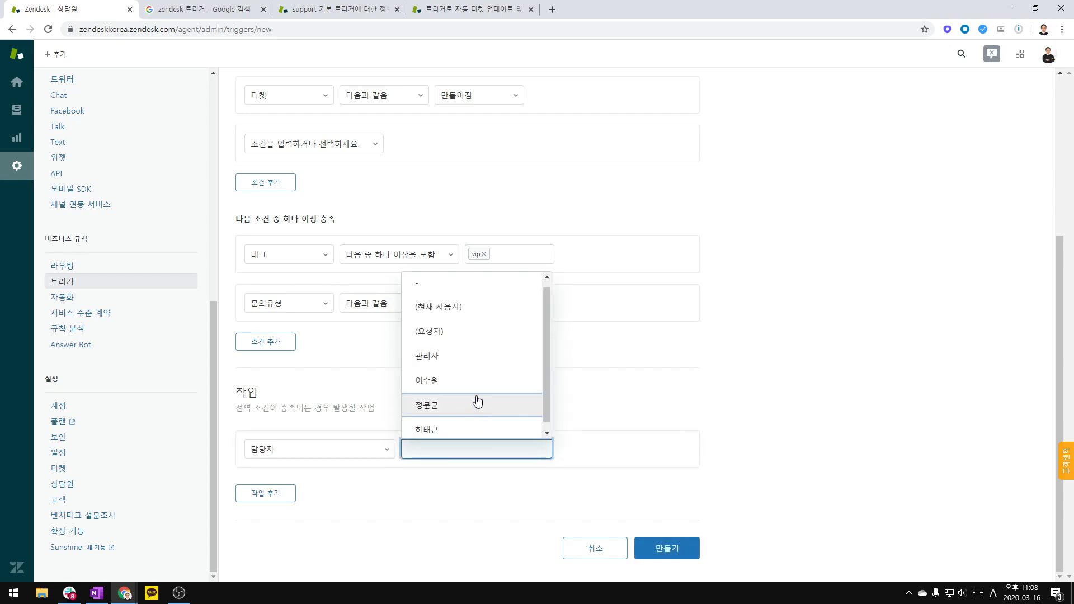
{"action": "left_click", "coordinate": [469, 382]}
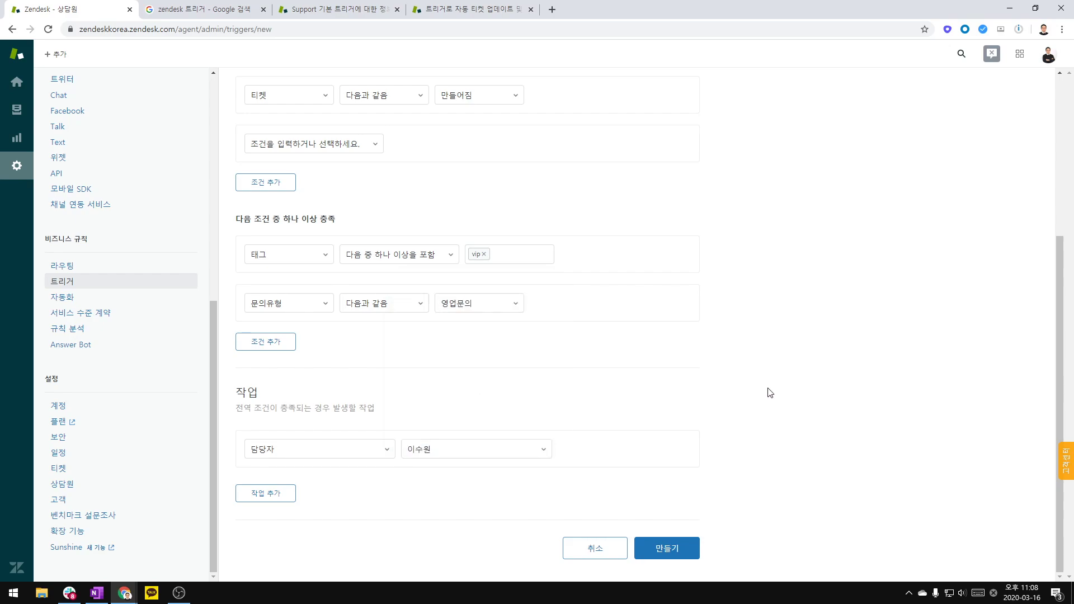
Change the action under "작업" to "그룹 | VIP 전담팀" and remove the extra blank action row.
{"action": "left_click", "coordinate": [291, 498]}
{"action": "left_click", "coordinate": [278, 490]}
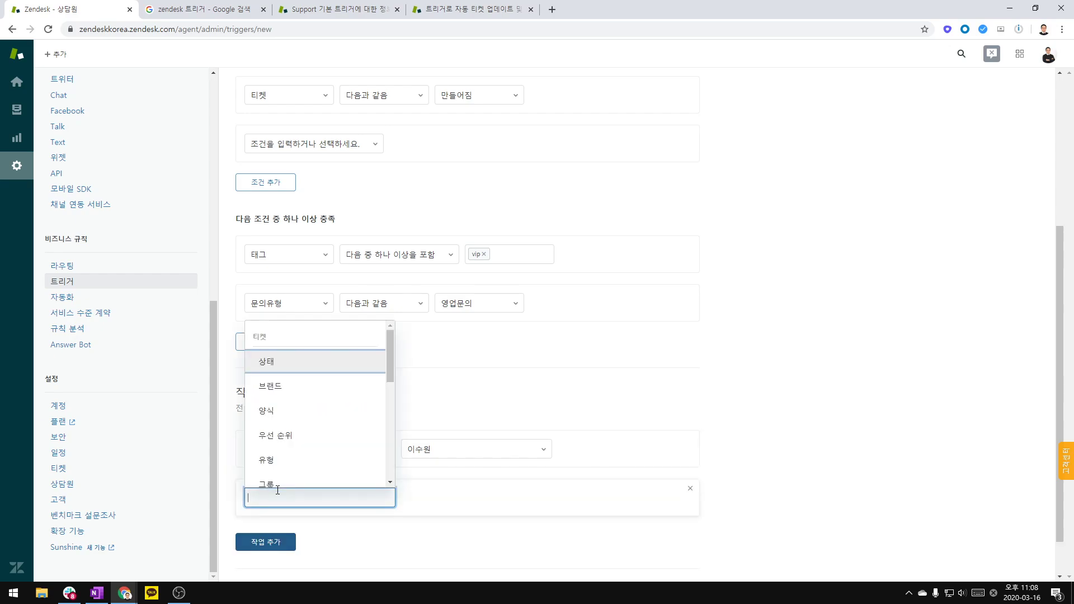
{"action": "left_click", "coordinate": [419, 491]}
{"action": "left_click", "coordinate": [347, 450]}
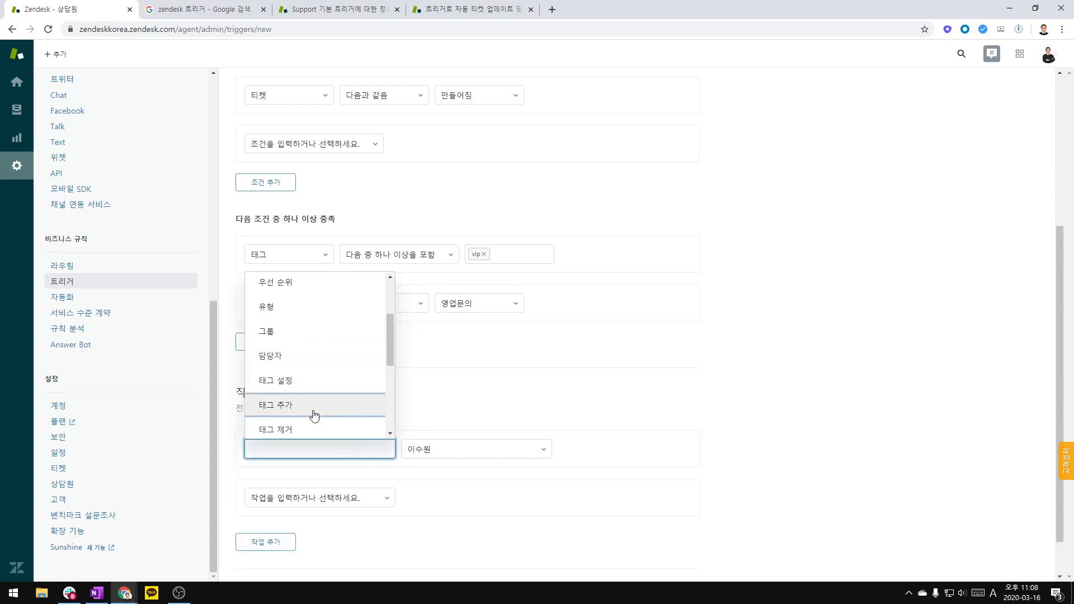
{"action": "left_click", "coordinate": [291, 332]}
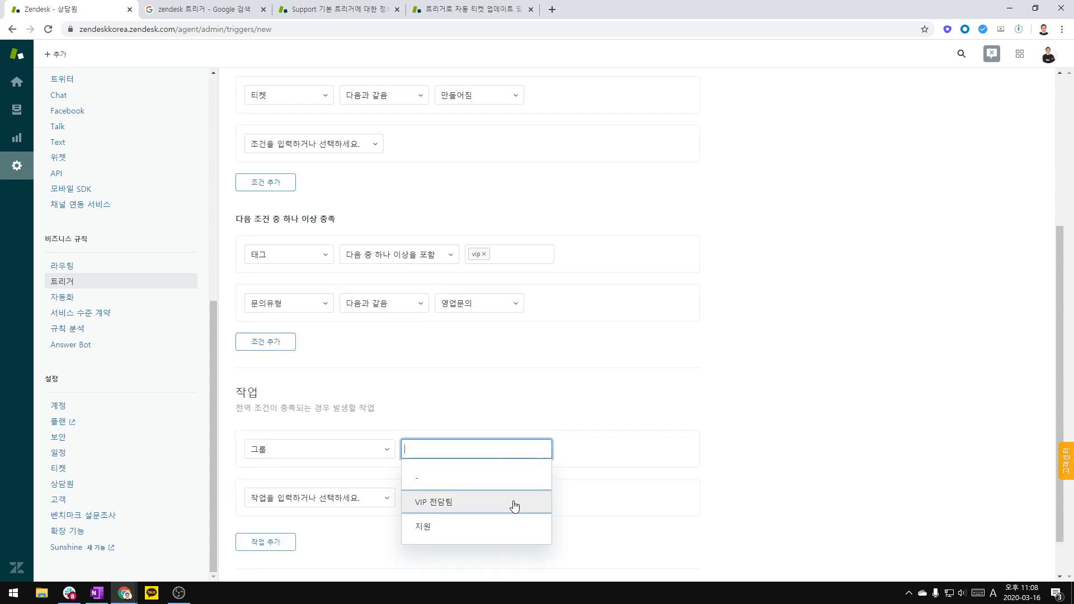
{"action": "left_click", "coordinate": [480, 508]}
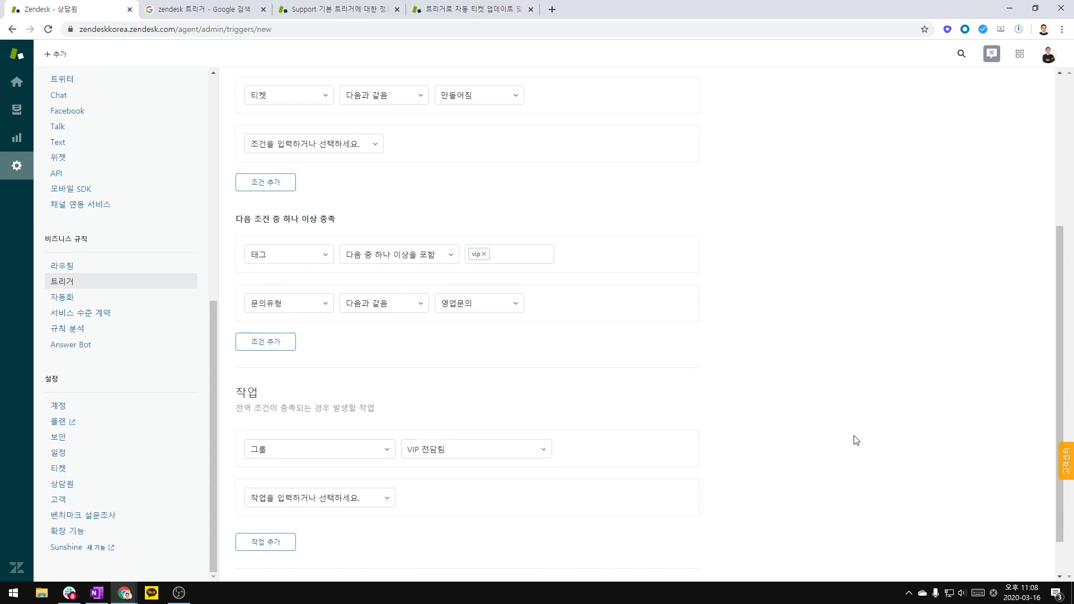
{"action": "left_click", "coordinate": [697, 493]}
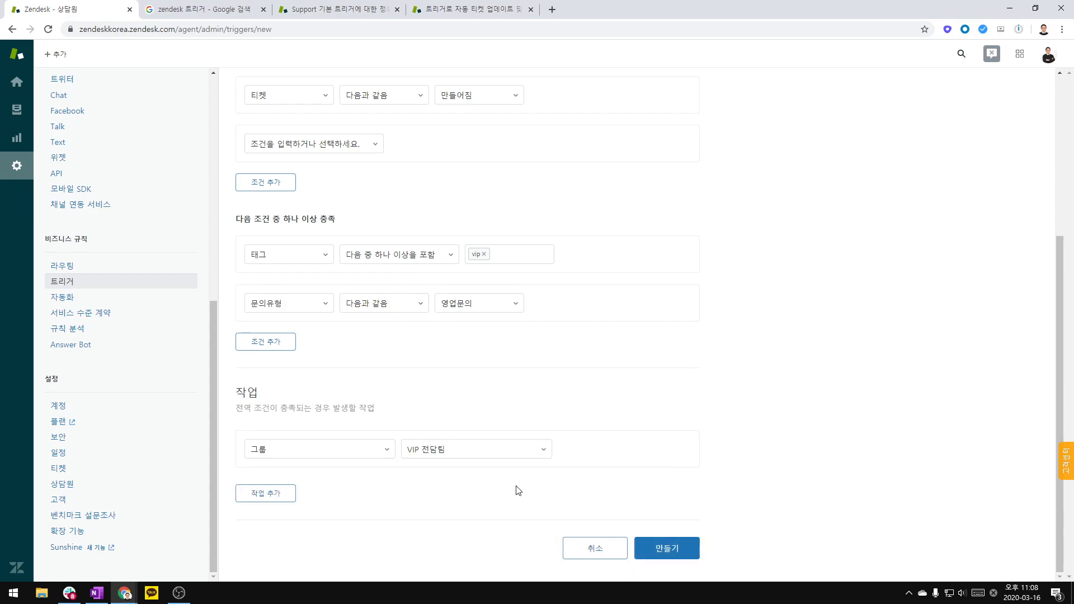
Check the trigger's title and remove the "문의유형 | 다음과 같음 | 영업문의" condition.
{"action": "scroll", "coordinate": [519, 490], "scroll_direction": "up", "scroll_amount": 5}
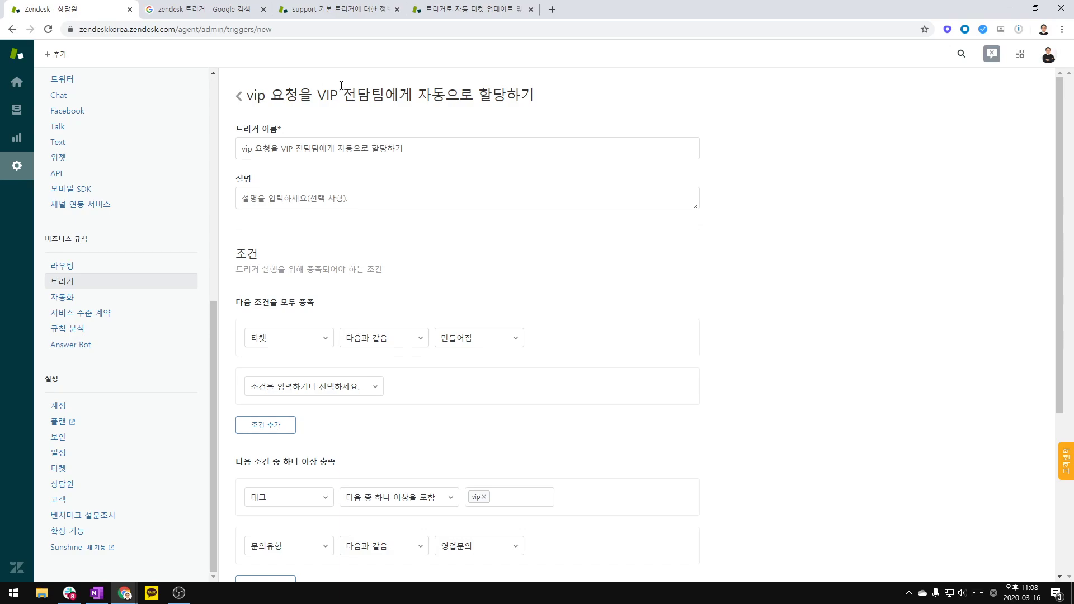
{"action": "left_click_drag", "start_coordinate": [317, 98], "coordinate": [544, 107]}
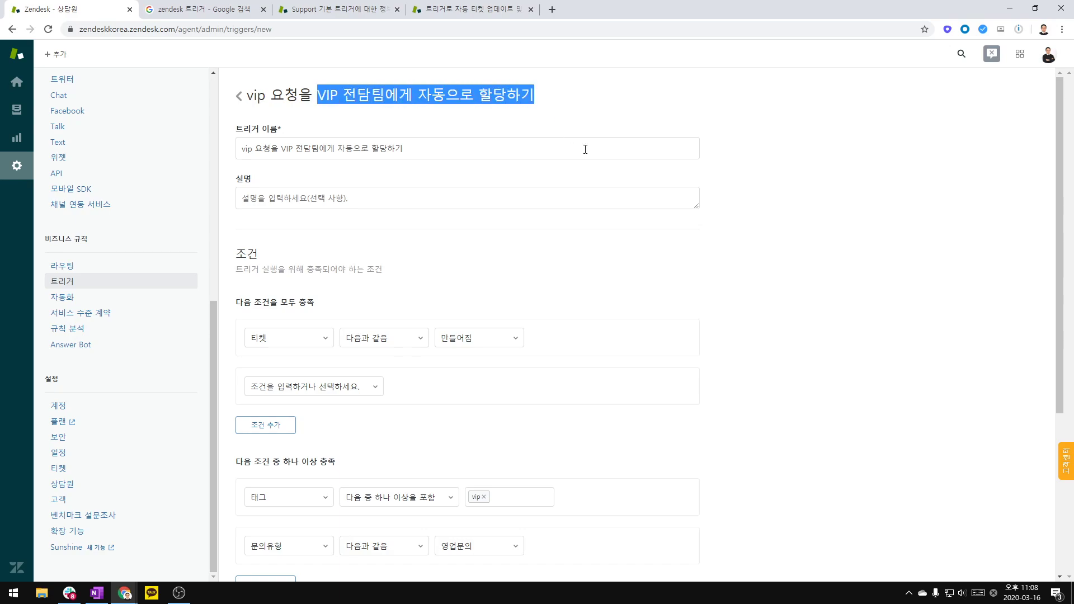
{"action": "left_click", "coordinate": [834, 279]}
{"action": "scroll", "coordinate": [455, 297], "scroll_direction": "down", "scroll_amount": 5}
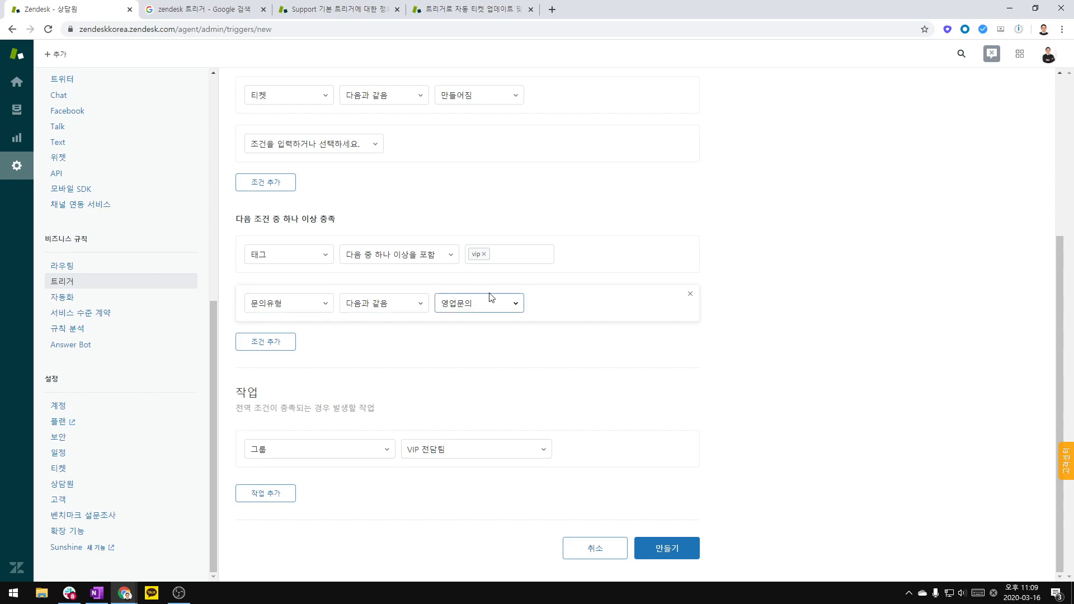
{"action": "left_click", "coordinate": [691, 296]}
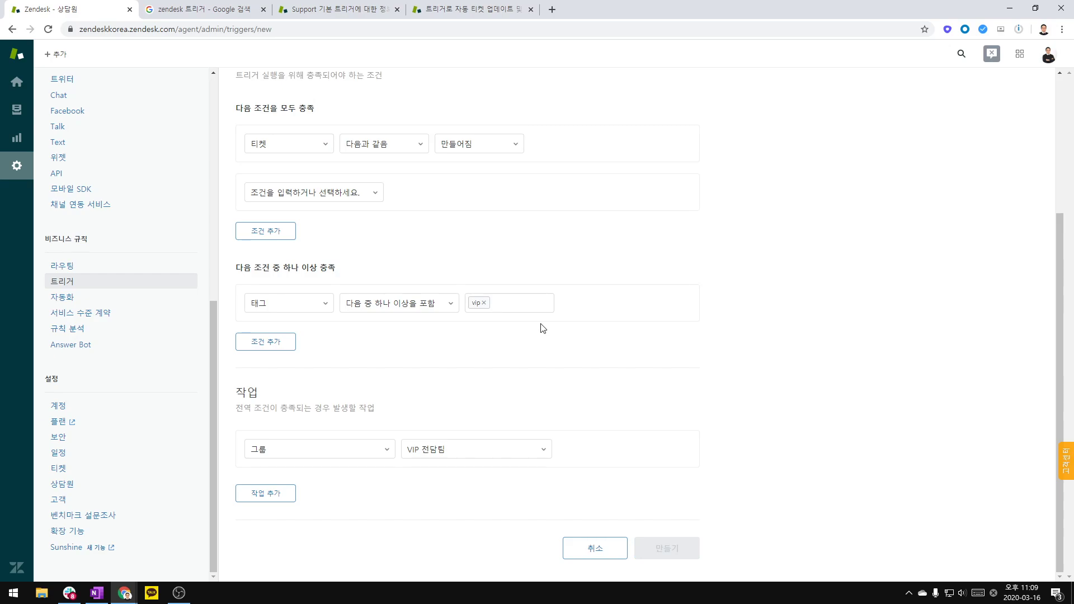
Add a second action, "그룹에 메일 보내기", with "VIP 전담팀" as the recipient group.
{"action": "left_click", "coordinate": [274, 495]}
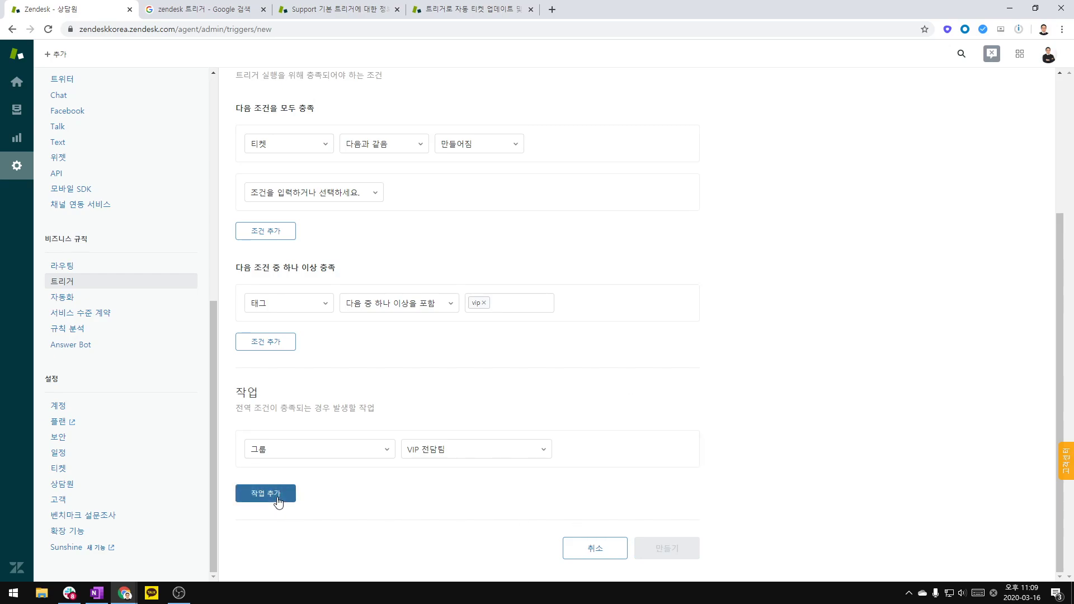
{"action": "scroll", "coordinate": [342, 395], "scroll_direction": "down", "scroll_amount": 7}
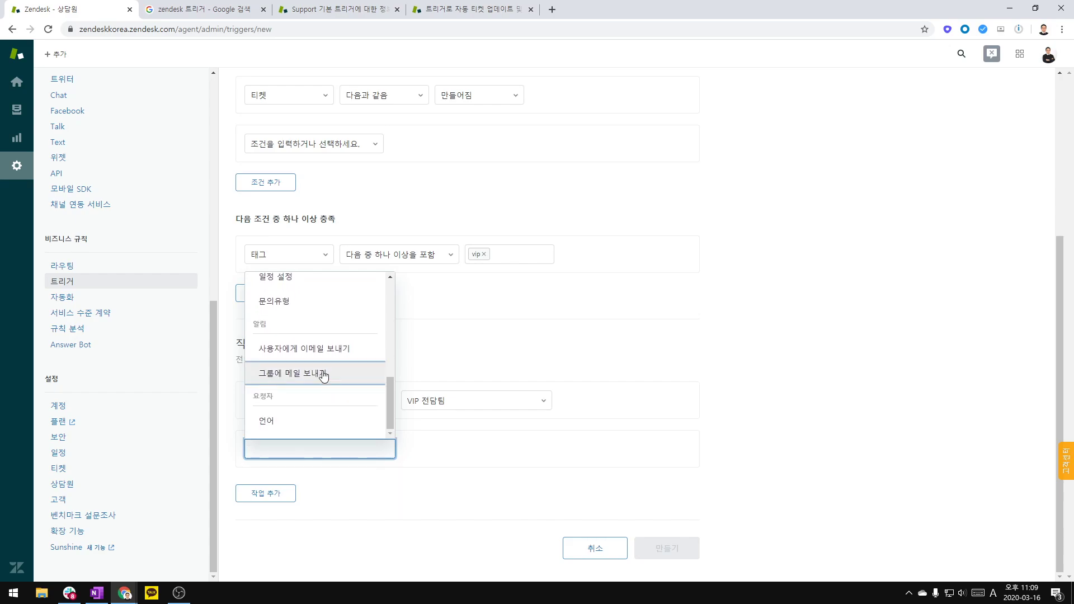
{"action": "left_click", "coordinate": [324, 375]}
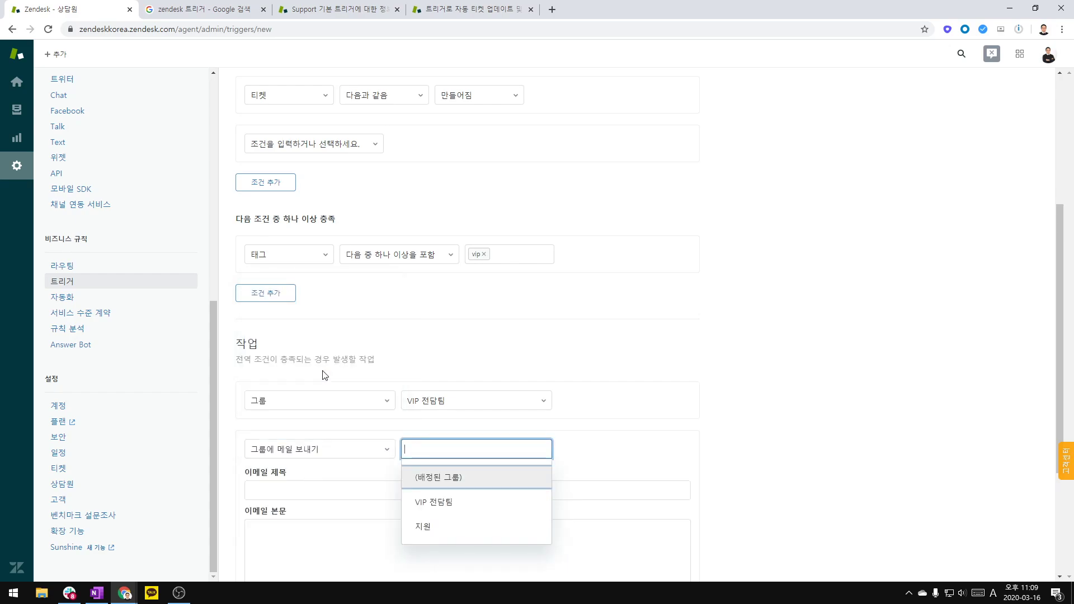
{"action": "left_click", "coordinate": [439, 507]}
Enter the email subject "VIP 요청이 접수되었습니다." and copy it.
{"action": "scroll", "coordinate": [414, 491], "scroll_direction": "down", "scroll_amount": 3}
{"action": "left_click", "coordinate": [314, 317]}
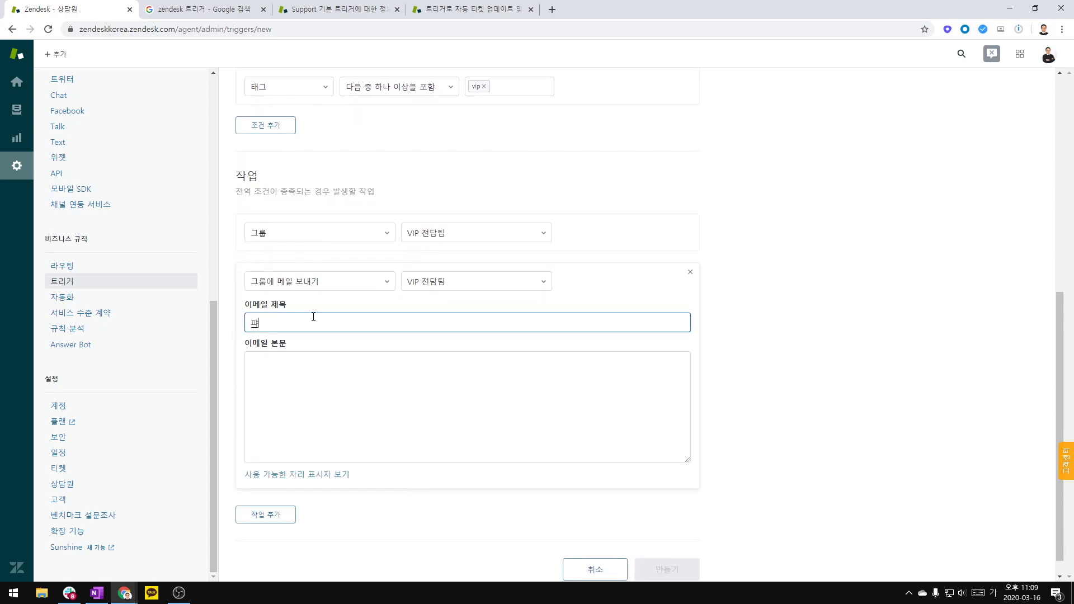
{"action": "type", "text": "VIP 요청이 접수되어"}
{"action": "key", "text": "ctrl+a"}
{"action": "key", "text": "ctrl+c"}
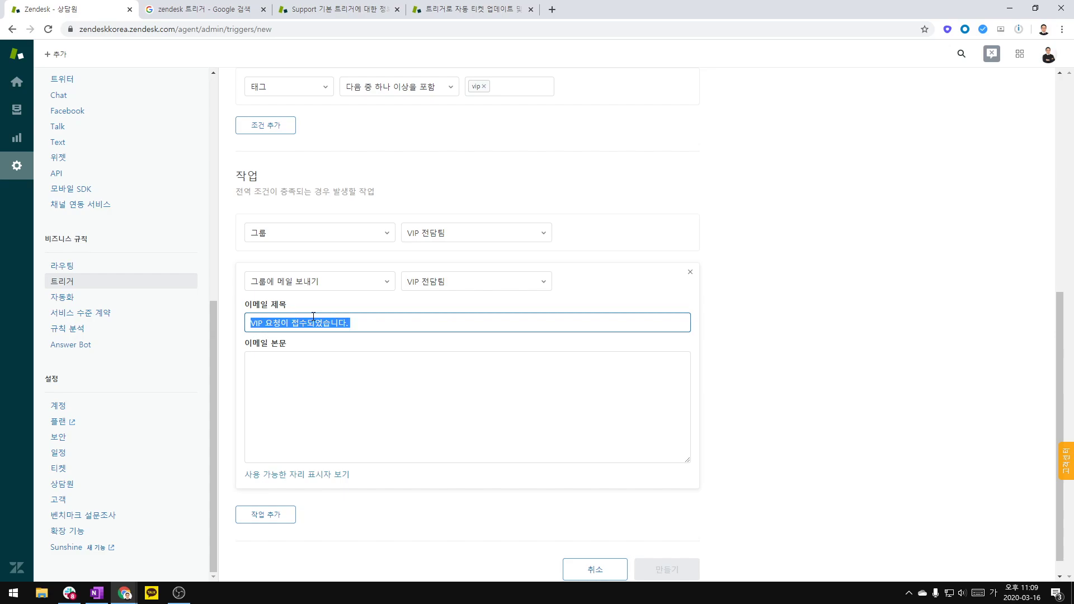
Write the email body as "안녕하세요" followed by "VIP 요청이 접수되었습니다." on a new line.
{"action": "left_click", "coordinate": [324, 390]}
{"action": "type", "text": "안녕하세요"}
{"action": "key", "text": "Return"}
{"action": "key", "text": "ctrl+v"}
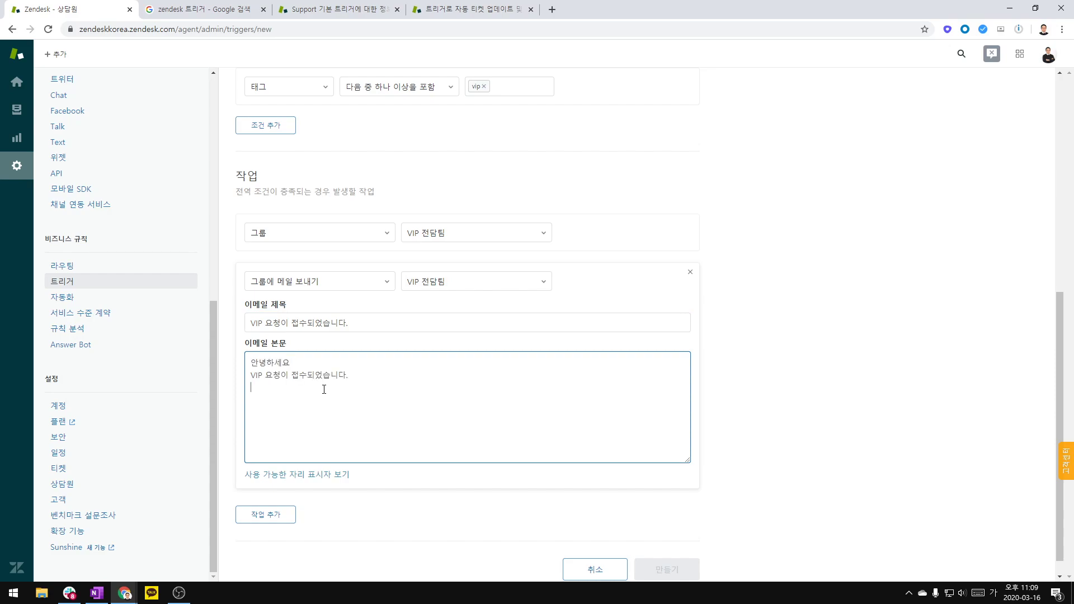
Add the placeholders {{ticket.title}} and {{ticket.url}} on separate lines below the greeting text in the email body.
{"action": "left_click", "coordinate": [326, 475]}
{"action": "scroll", "coordinate": [326, 476], "scroll_direction": "down", "scroll_amount": 2}
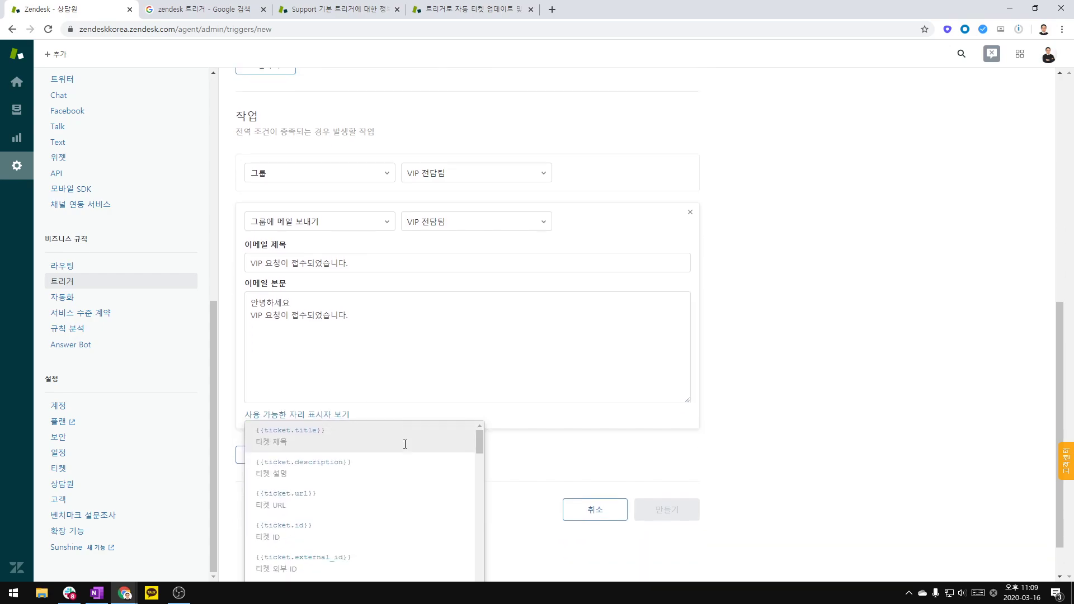
{"action": "left_click", "coordinate": [398, 387]}
{"action": "left_click", "coordinate": [324, 287]}
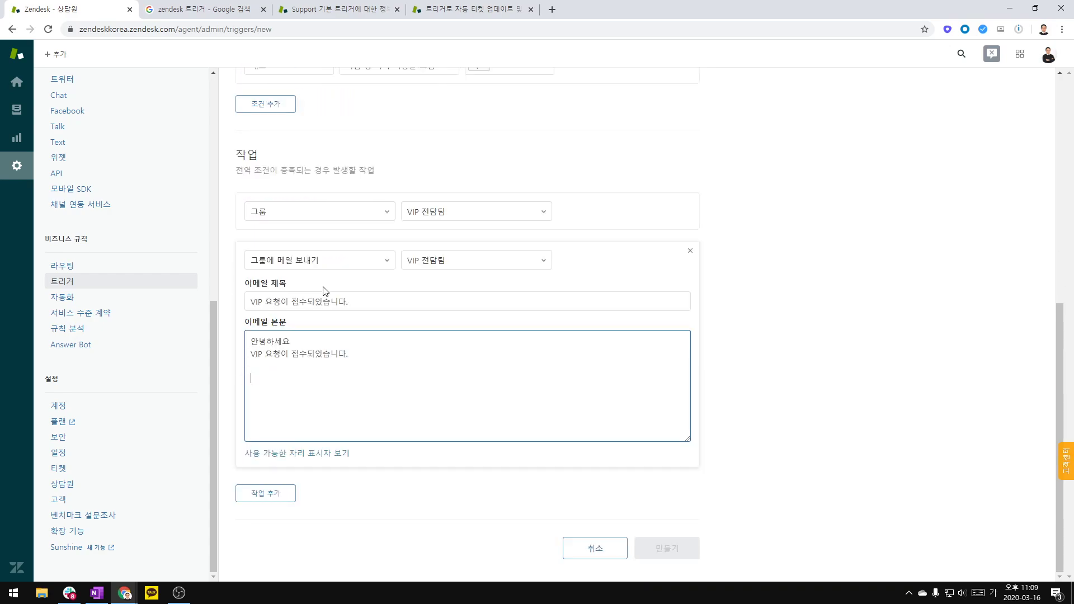
{"action": "type", "text": "{{ticket.title}}"}
{"action": "left_click", "coordinate": [346, 458]}
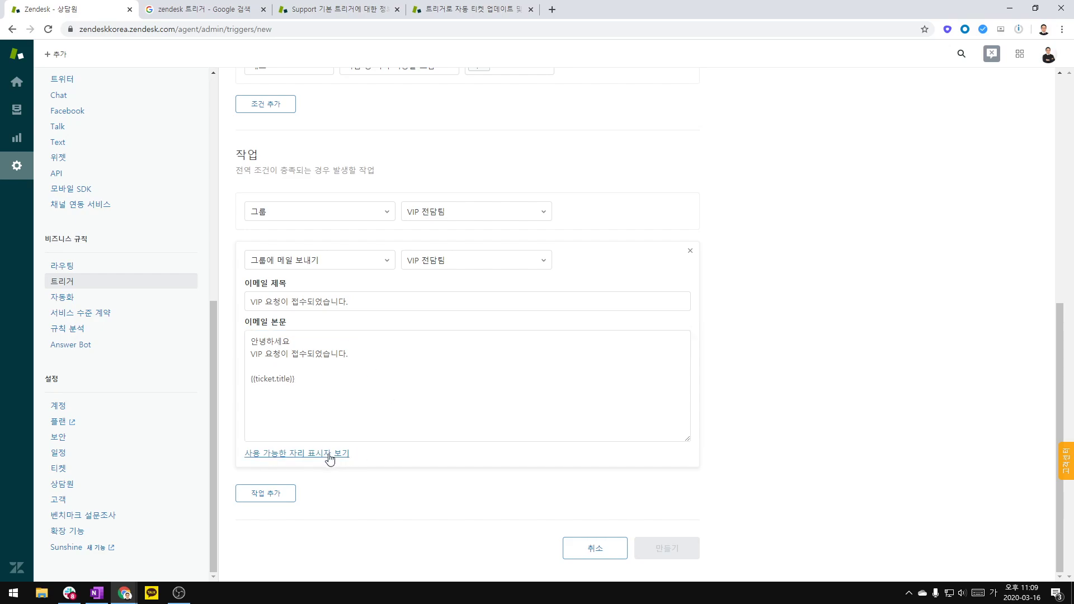
{"action": "scroll", "coordinate": [336, 448], "scroll_direction": "down", "scroll_amount": 2}
{"action": "left_click", "coordinate": [418, 442]}
{"action": "left_click", "coordinate": [334, 289]}
{"action": "left_click", "coordinate": [327, 380]}
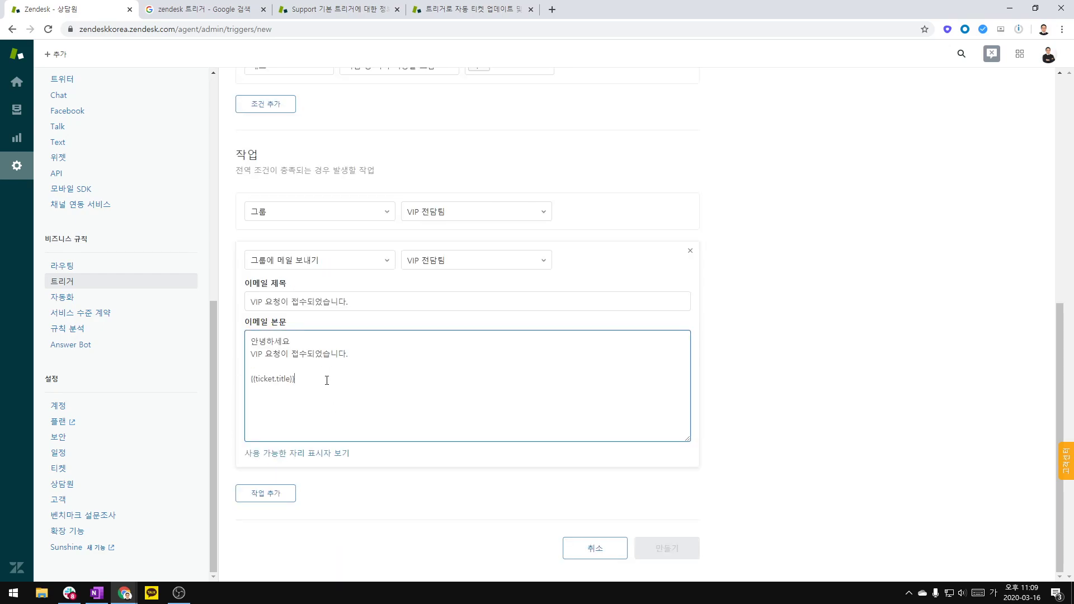
{"action": "type", "text": "{{ticket.url}}"}
Remove the empty condition row from the "다음 조건을 모두 충족" section of the trigger.
{"action": "scroll", "coordinate": [512, 421], "scroll_direction": "up", "scroll_amount": 2}
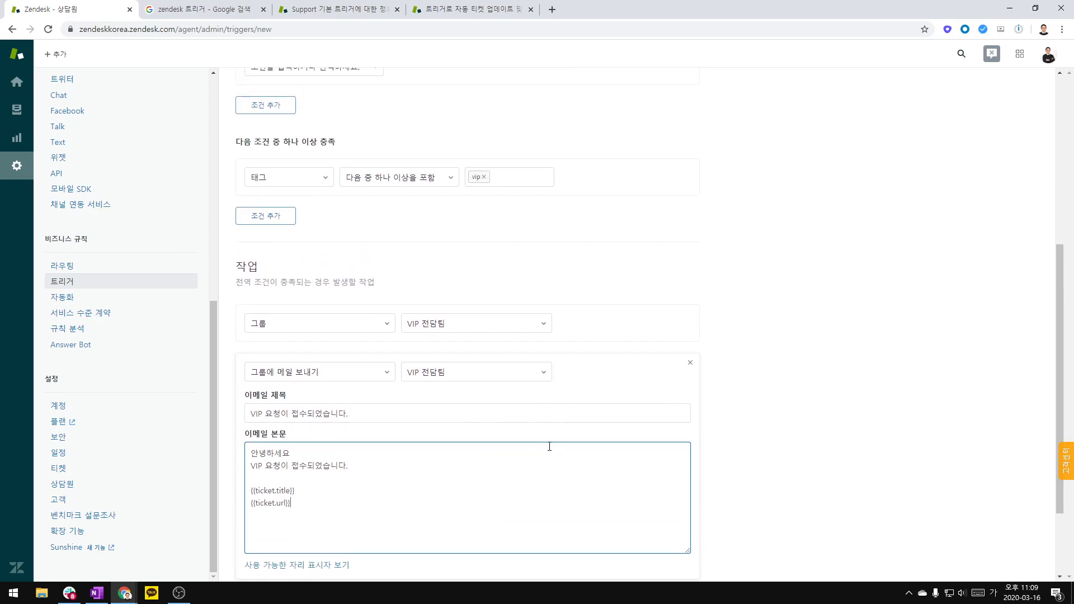
{"action": "scroll", "coordinate": [550, 447], "scroll_direction": "up", "scroll_amount": 5}
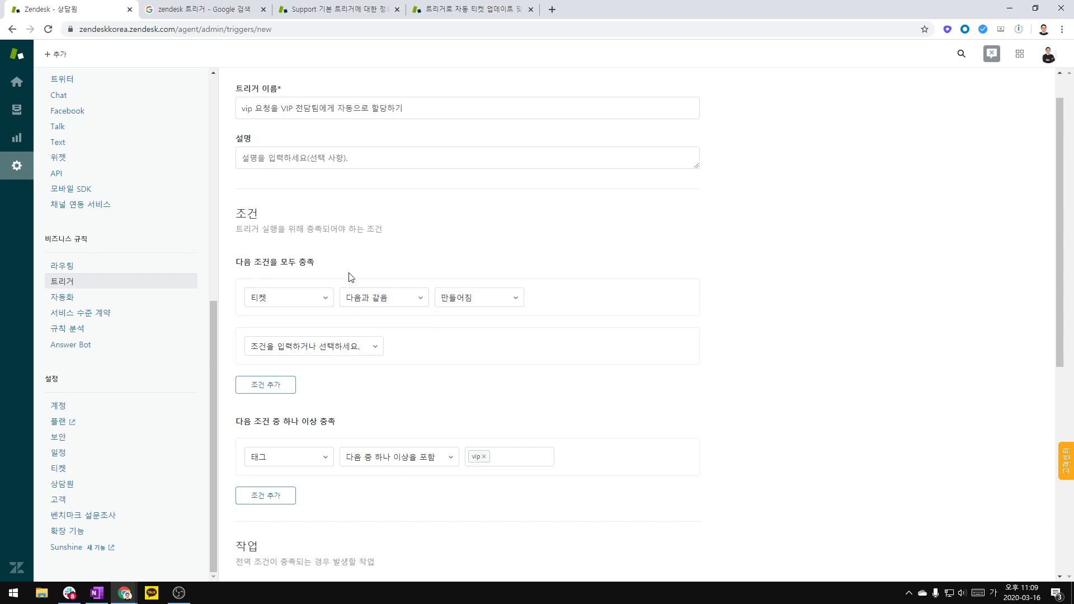
{"action": "left_click", "coordinate": [689, 338]}
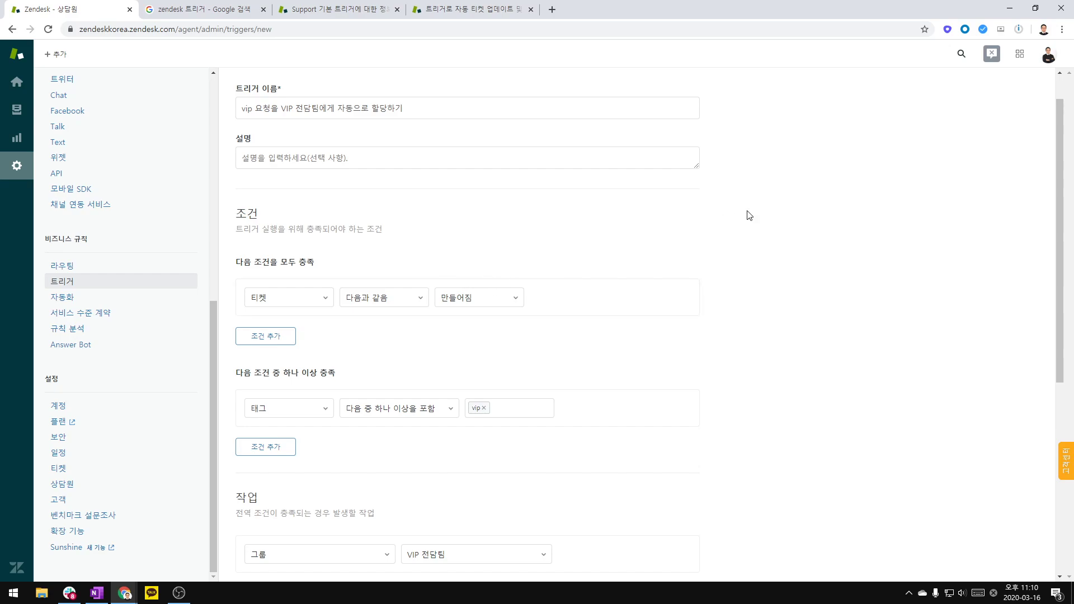
Read through the help article "트리거로 자동 티켓 업데이트 및 알림 설정하기", including its "트리거 만들기" instructions.
{"action": "left_click", "coordinate": [485, 11]}
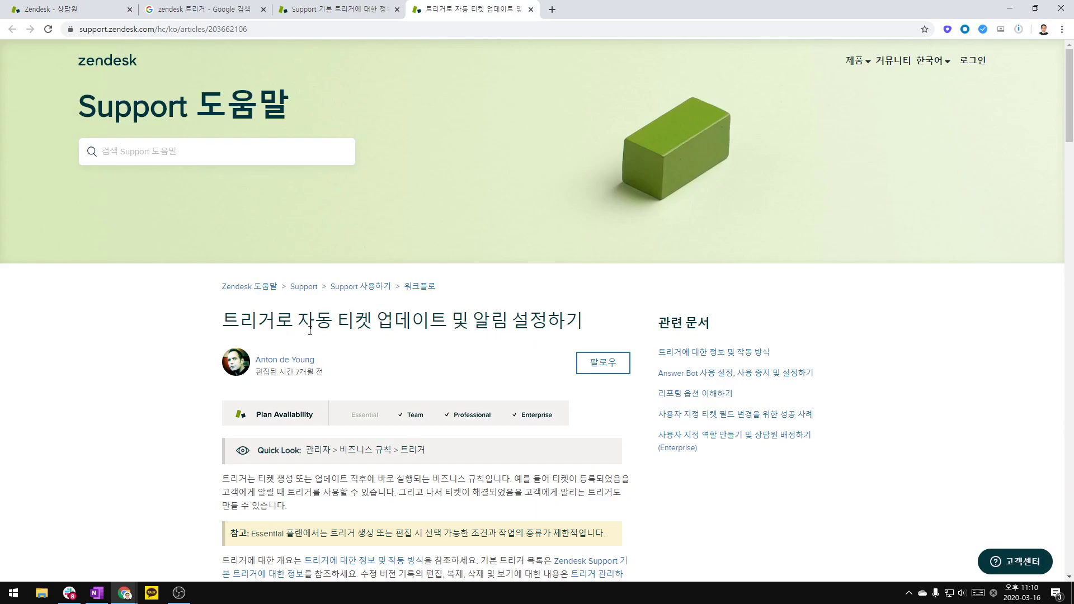
{"action": "left_click_drag", "start_coordinate": [224, 319], "coordinate": [492, 347]}
{"action": "left_click", "coordinate": [432, 355]}
{"action": "scroll", "coordinate": [431, 355], "scroll_direction": "down", "scroll_amount": 5}
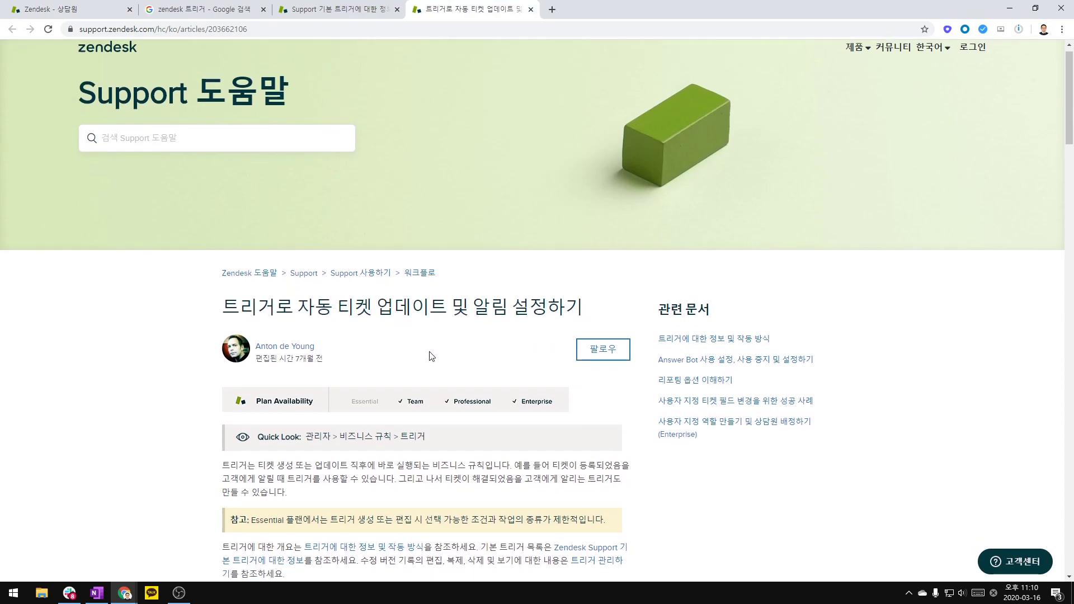
{"action": "scroll", "coordinate": [548, 329], "scroll_direction": "down", "scroll_amount": 9}
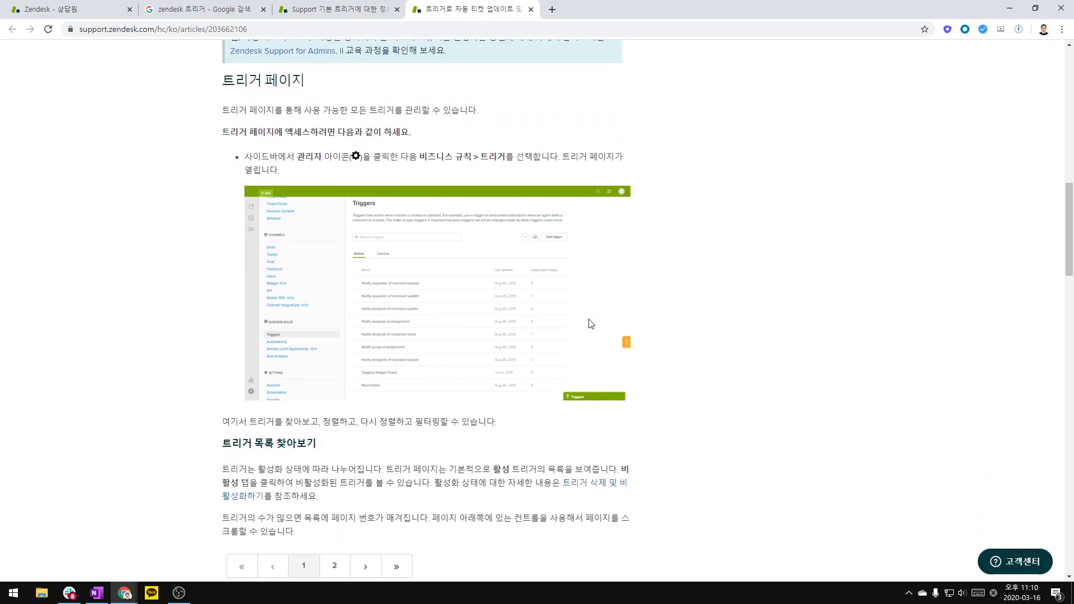
{"action": "scroll", "coordinate": [590, 324], "scroll_direction": "down", "scroll_amount": 14}
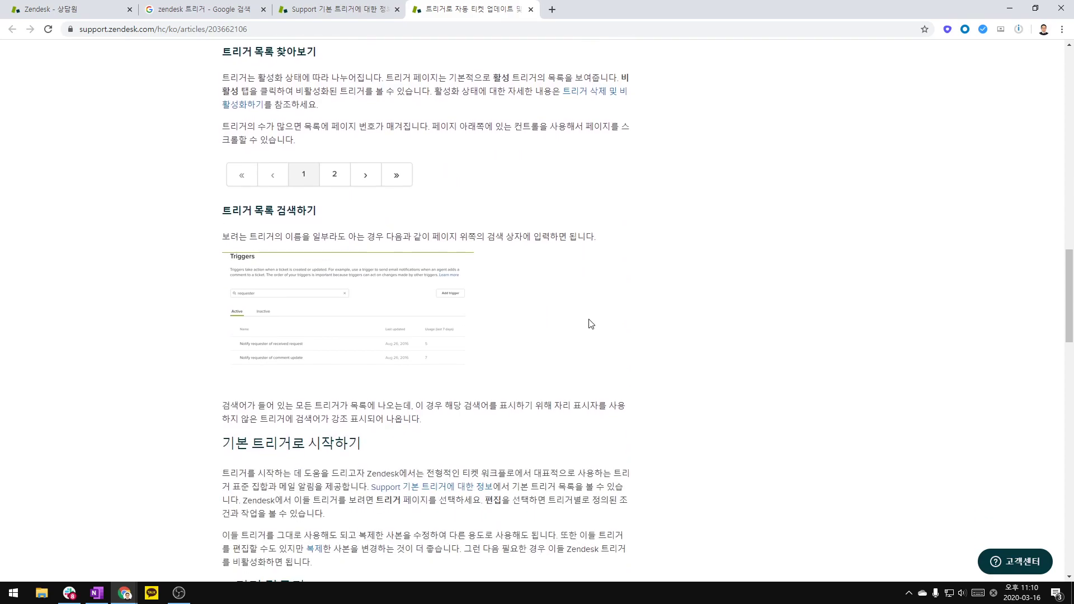
{"action": "scroll", "coordinate": [359, 343], "scroll_direction": "down", "scroll_amount": 3}
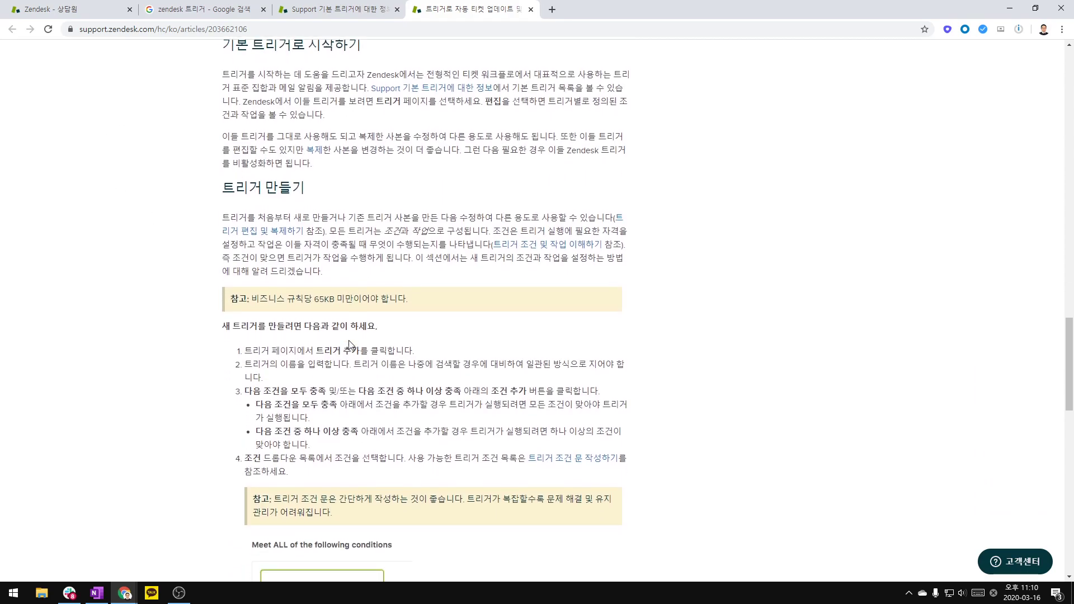
{"action": "scroll", "coordinate": [359, 342], "scroll_direction": "down", "scroll_amount": 4}
{"action": "scroll", "coordinate": [402, 364], "scroll_direction": "up", "scroll_amount": 15}
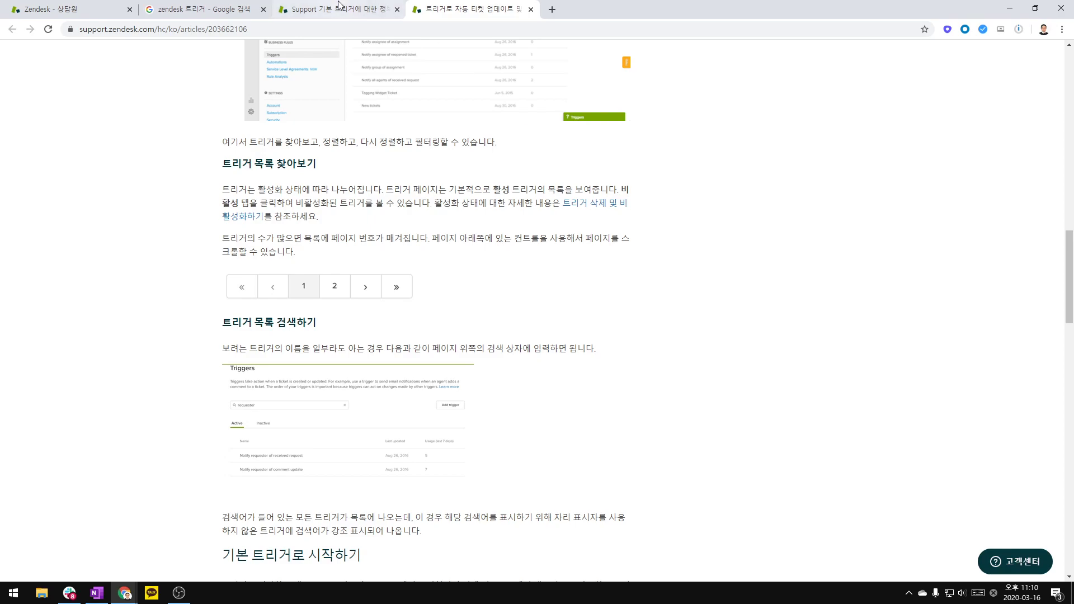
Return to the new trigger form and create the trigger "vip 요청을 VIP 전담팀에게 자동으로 할당하기".
{"action": "key", "text": "ctrl+1"}
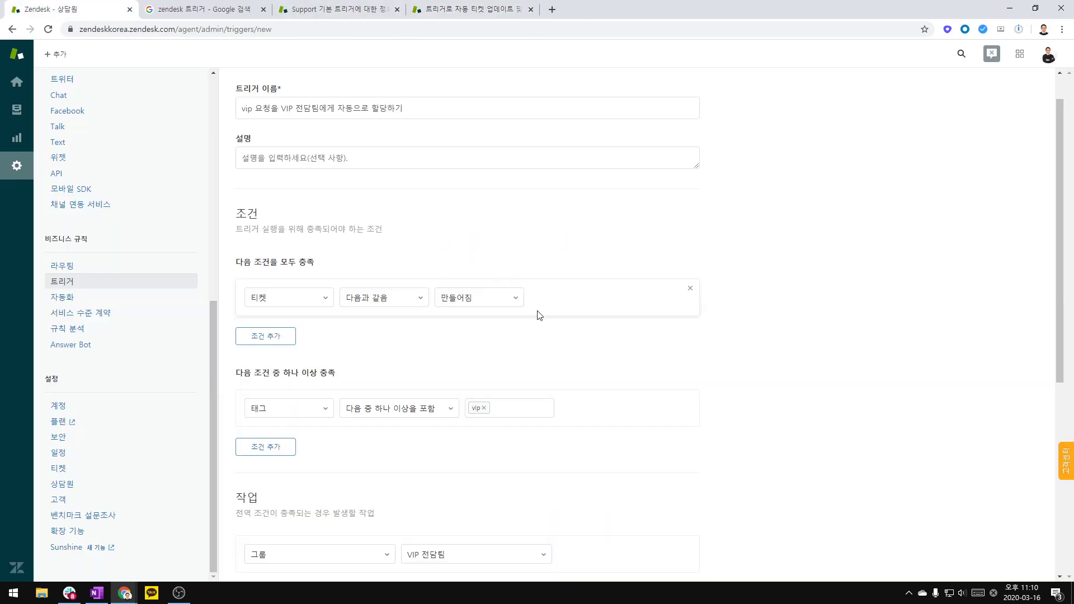
{"action": "scroll", "coordinate": [540, 307], "scroll_direction": "down", "scroll_amount": 6}
{"action": "left_click", "coordinate": [677, 546]}
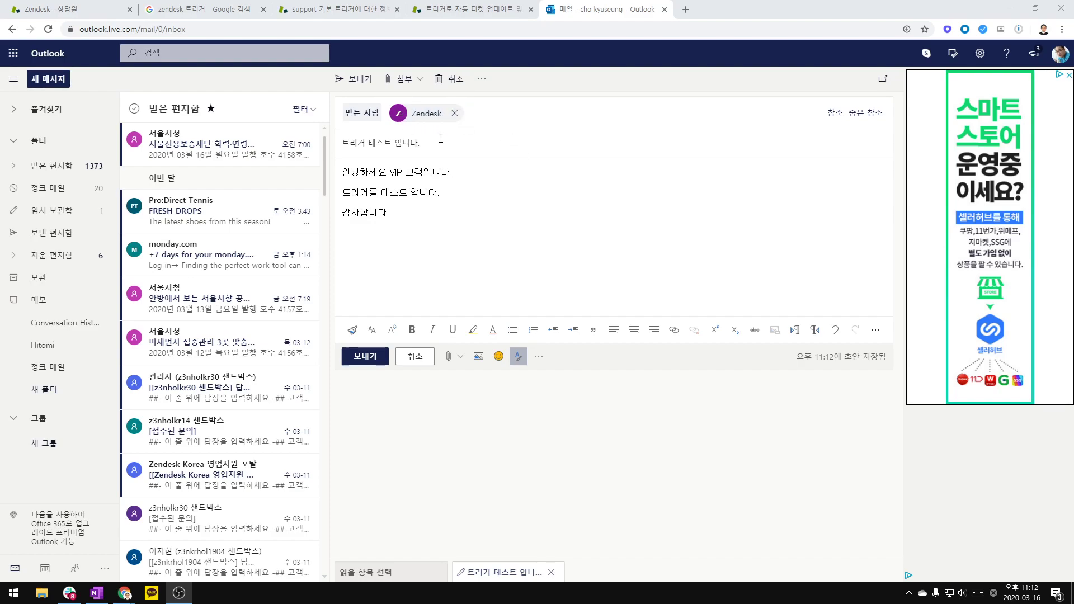
Send the Outlook test email "트리거 테스트 입니다." to Zendesk and read the "[접수된 문의]" reply in the inbox.
{"action": "left_click_drag", "start_coordinate": [440, 139], "coordinate": [333, 144]}
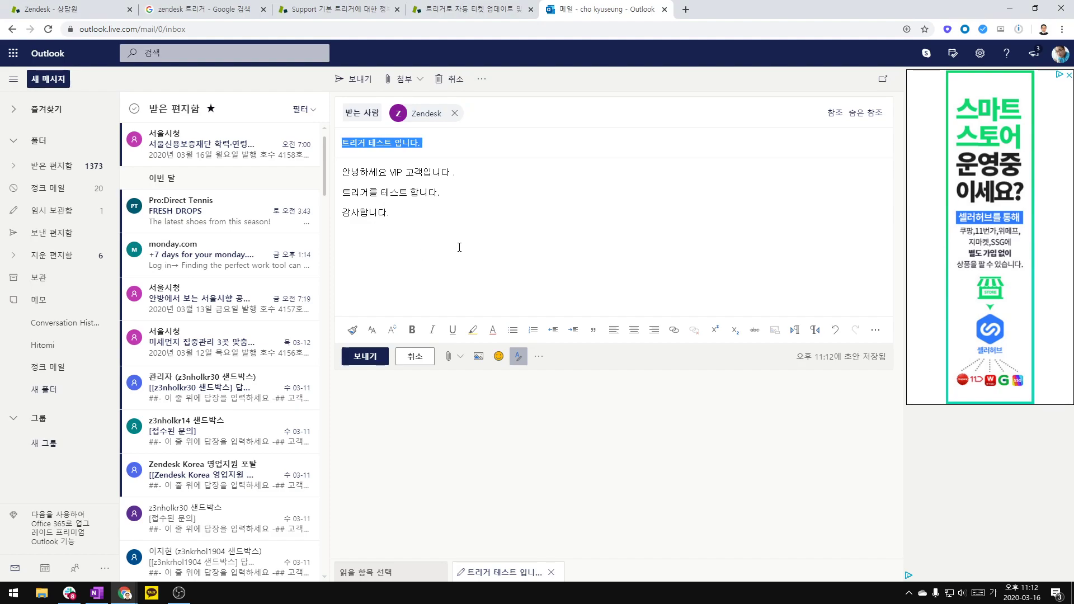
{"action": "left_click", "coordinate": [367, 363]}
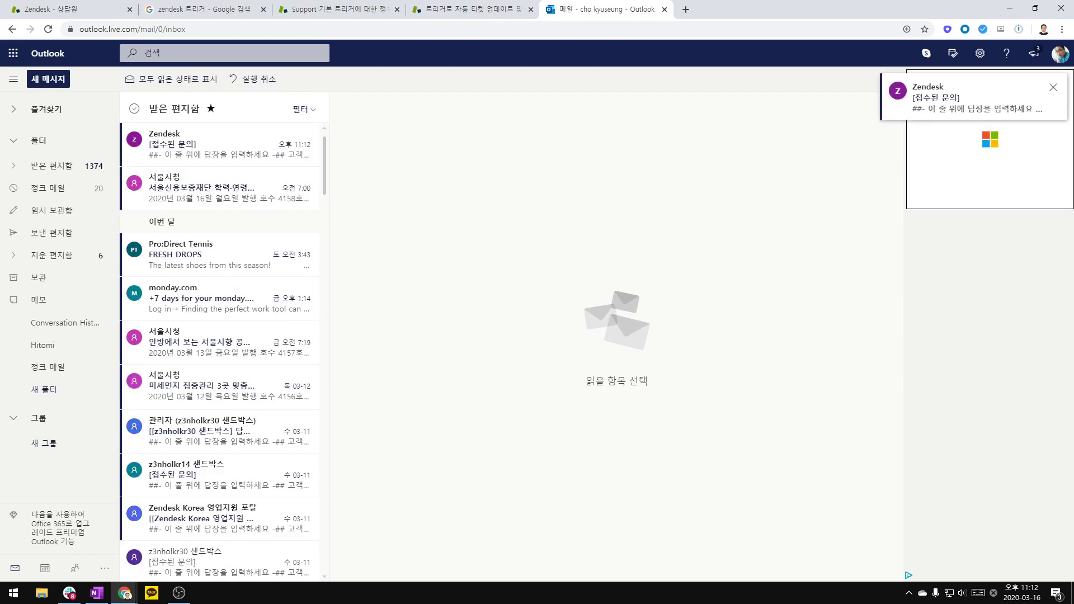
{"action": "left_click", "coordinate": [217, 136]}
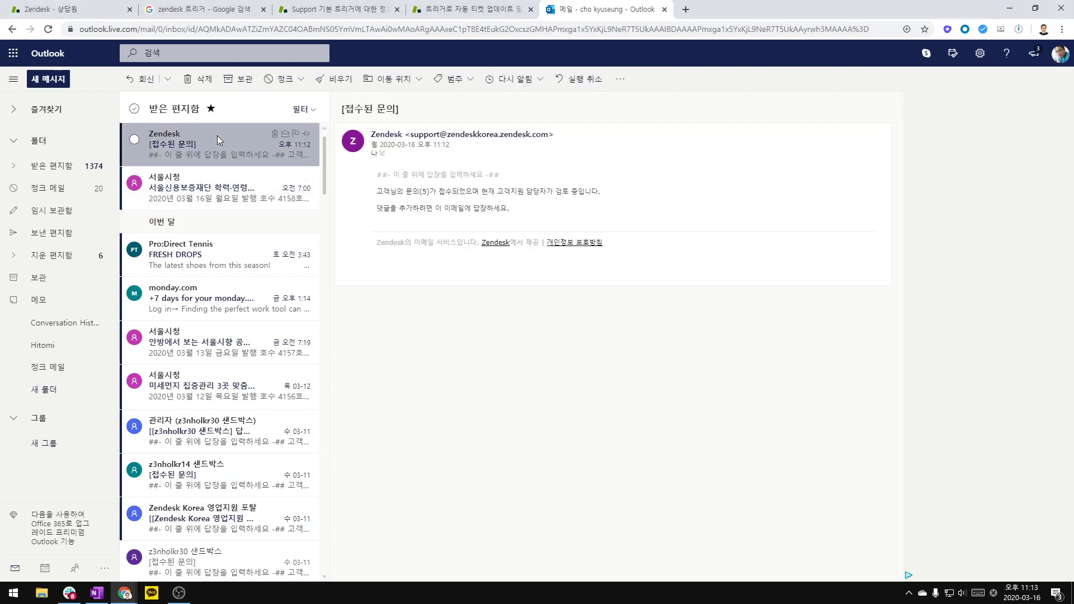
{"action": "left_click_drag", "start_coordinate": [377, 193], "coordinate": [600, 193]}
{"action": "left_click_drag", "start_coordinate": [529, 211], "coordinate": [428, 212]}
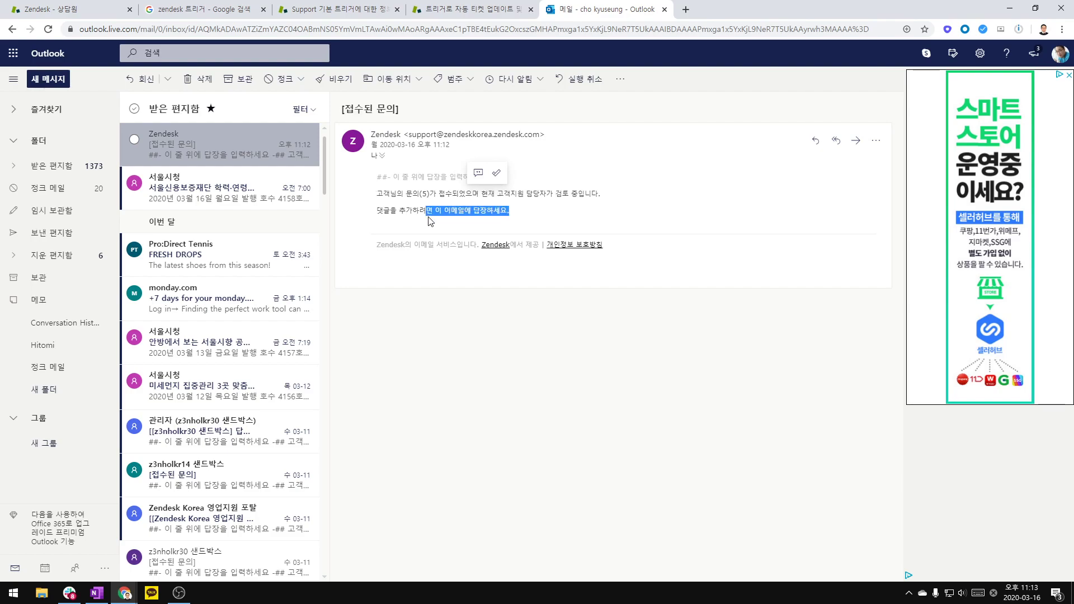
{"action": "left_click", "coordinate": [385, 222]}
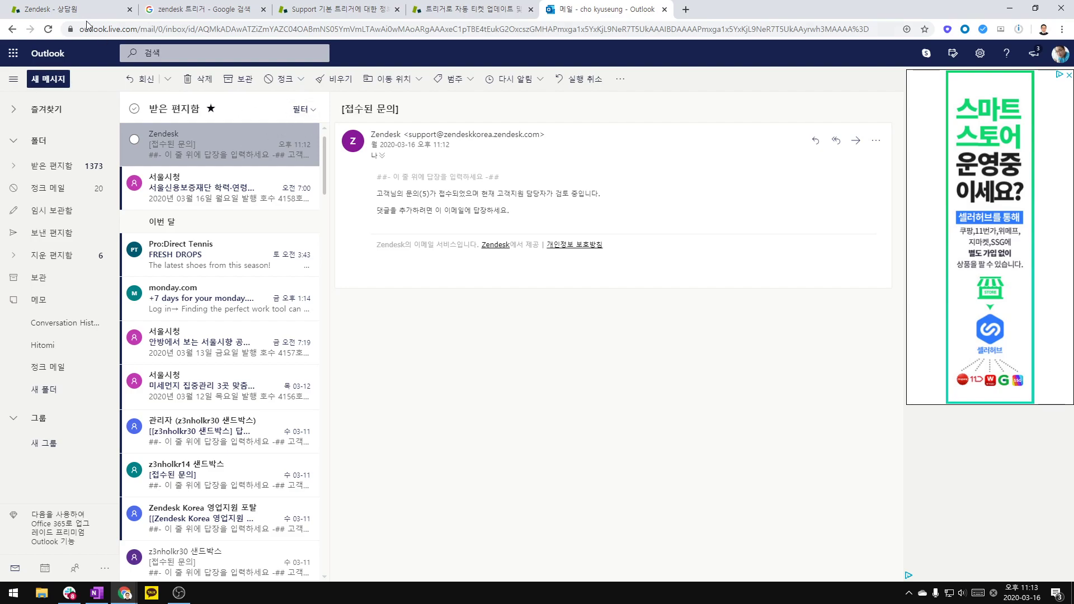
Switch back to Zendesk and open the ticket "트리거 테스트 입니다." from the "모든 미해결 티켓" view.
{"action": "left_click", "coordinate": [69, 10]}
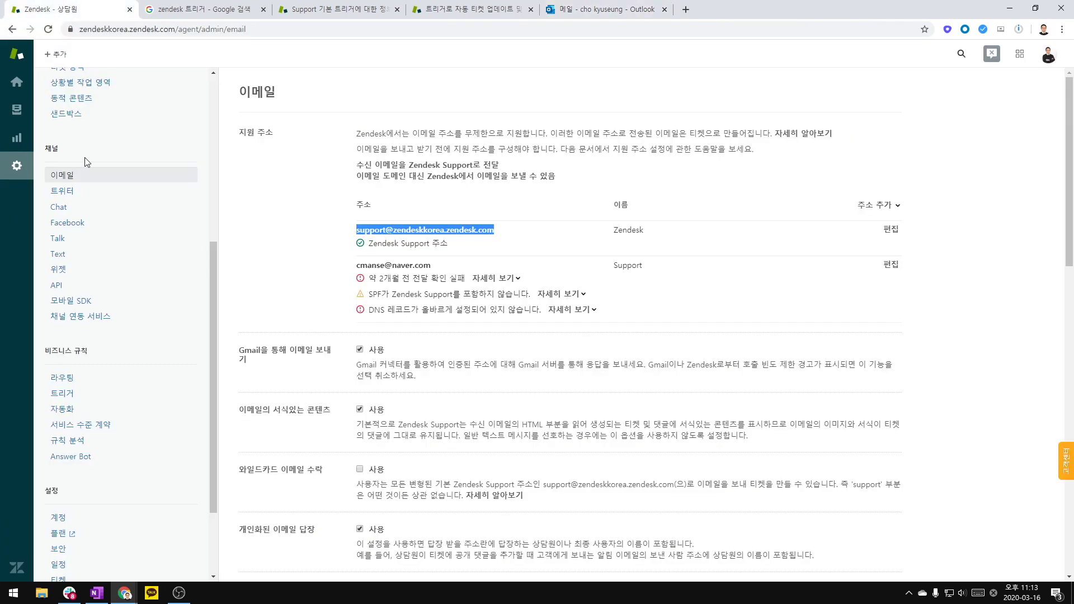
{"action": "left_click", "coordinate": [17, 110]}
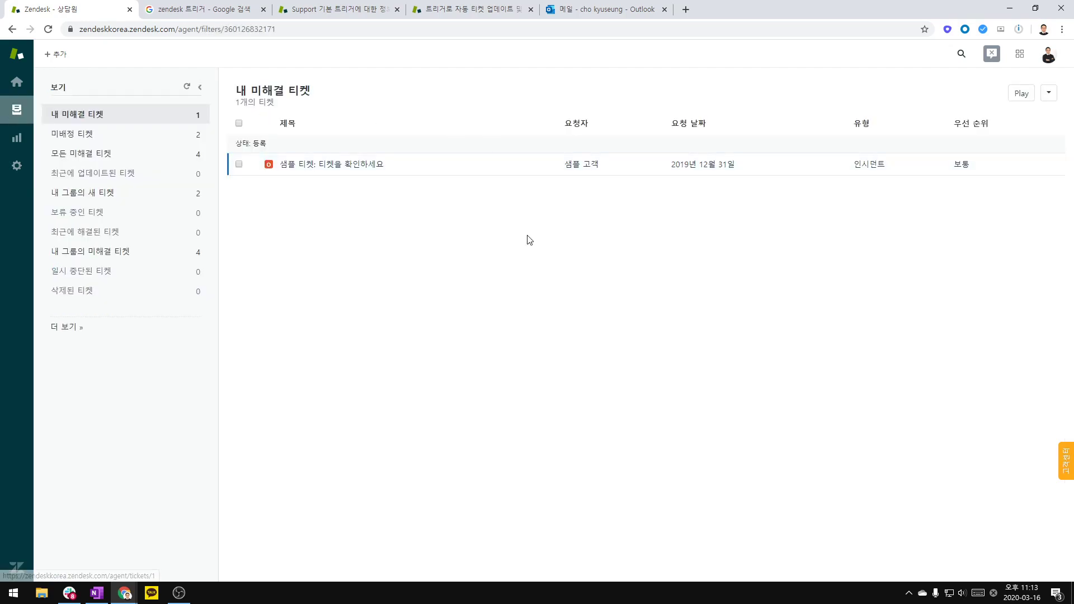
{"action": "left_click", "coordinate": [99, 154]}
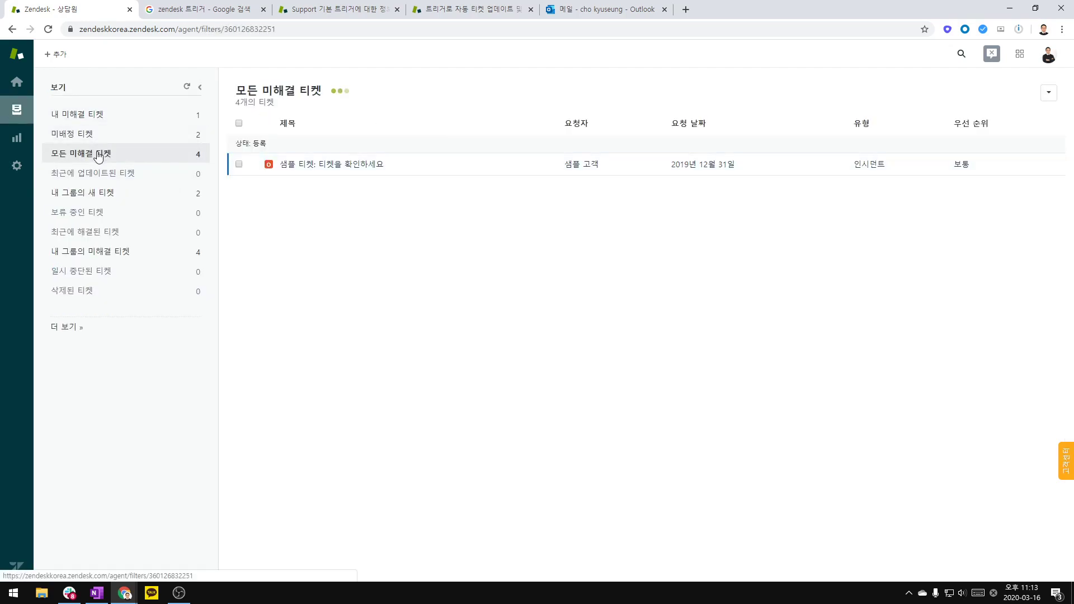
{"action": "mouse_move", "coordinate": [312, 169]}
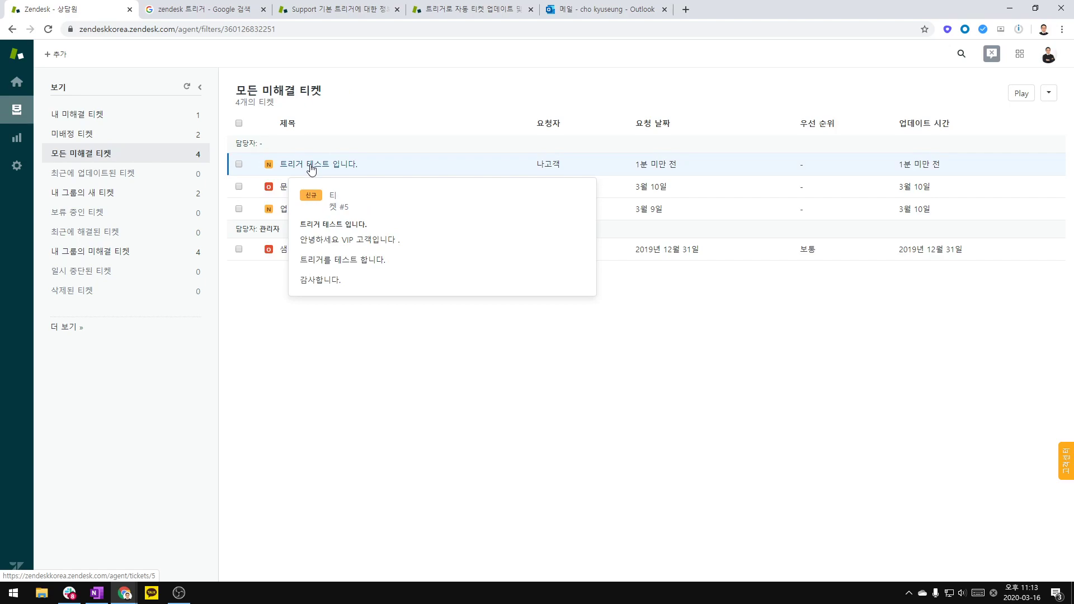
{"action": "left_click", "coordinate": [311, 165]}
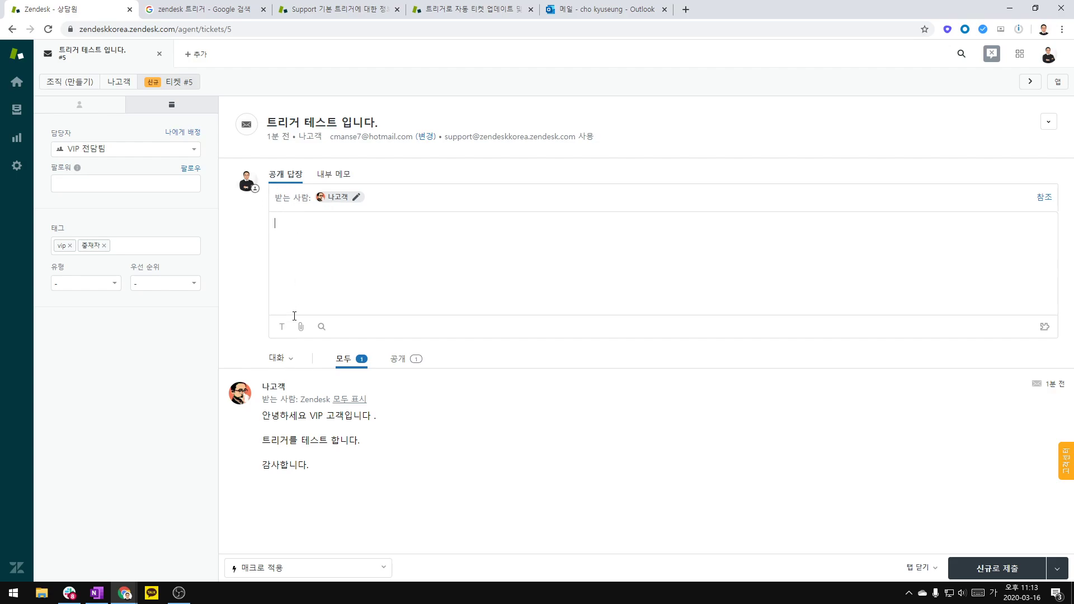
Show the ticket's "이벤트" history and examine which triggers ran on it.
{"action": "left_click", "coordinate": [292, 362]}
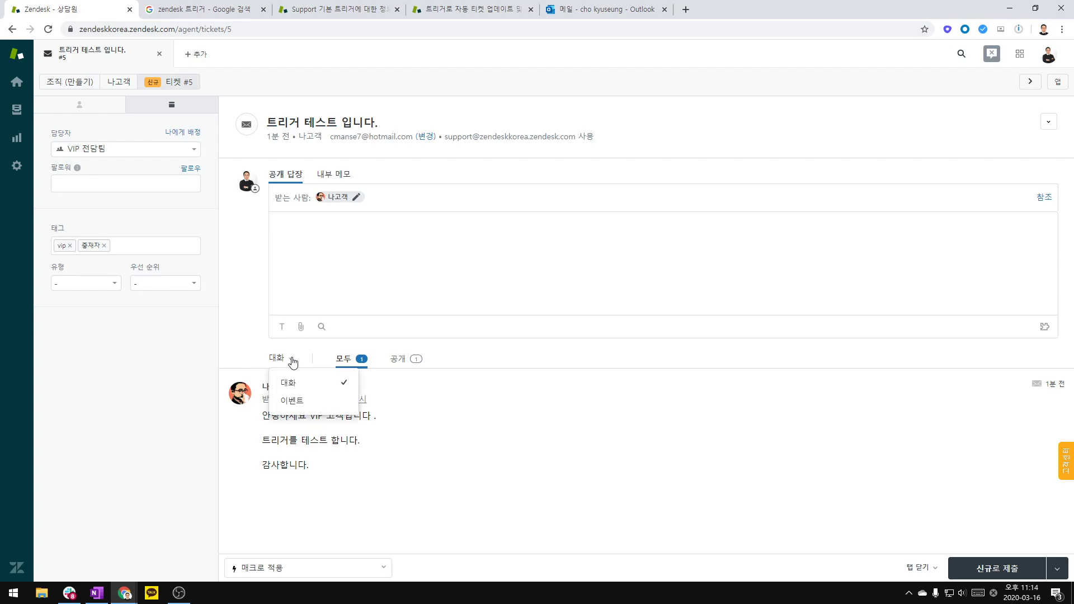
{"action": "left_click", "coordinate": [292, 400]}
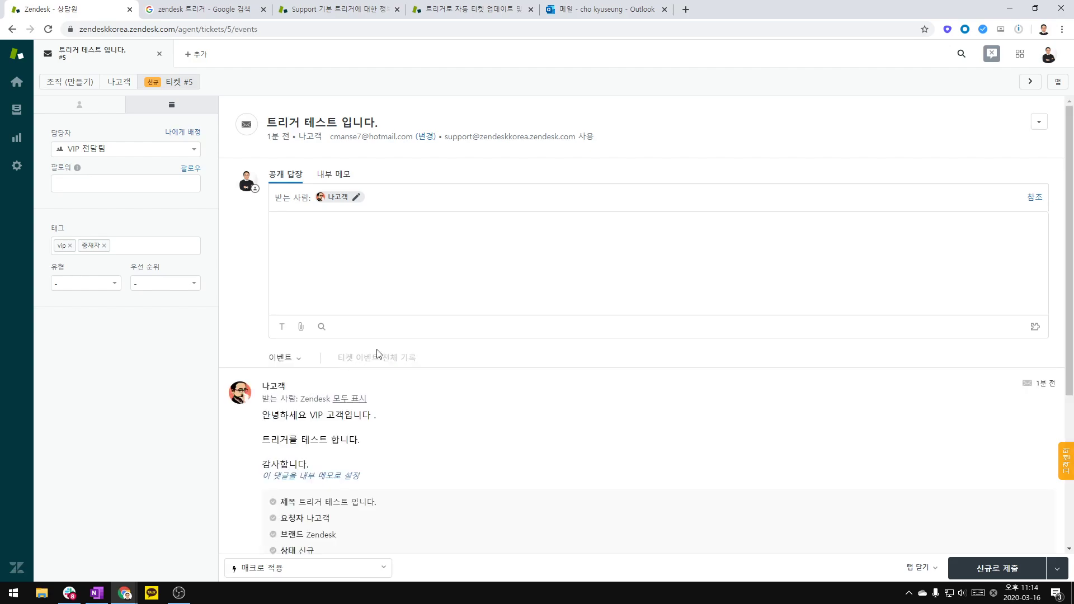
{"action": "scroll", "coordinate": [378, 353], "scroll_direction": "down", "scroll_amount": 4}
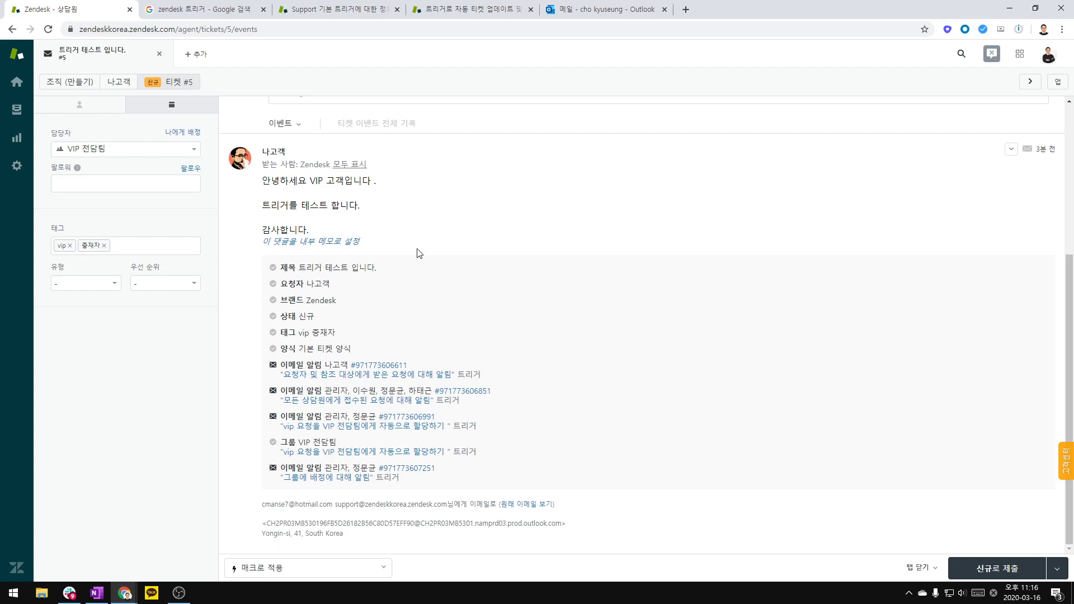
Open the trigger list and select the triggers "그룹에 배정에 대해 알림" and "모든 상담원에게 접수된 요청에 대해 알림".
{"action": "left_click", "coordinate": [20, 170]}
{"action": "left_click", "coordinate": [67, 321]}
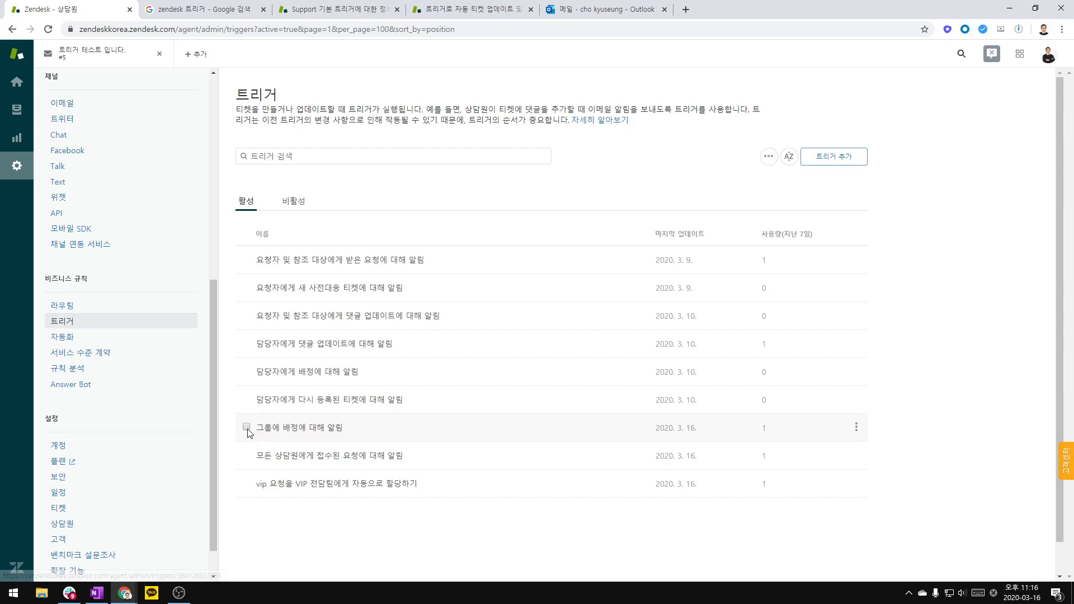
{"action": "left_click", "coordinate": [246, 428]}
{"action": "left_click", "coordinate": [246, 454]}
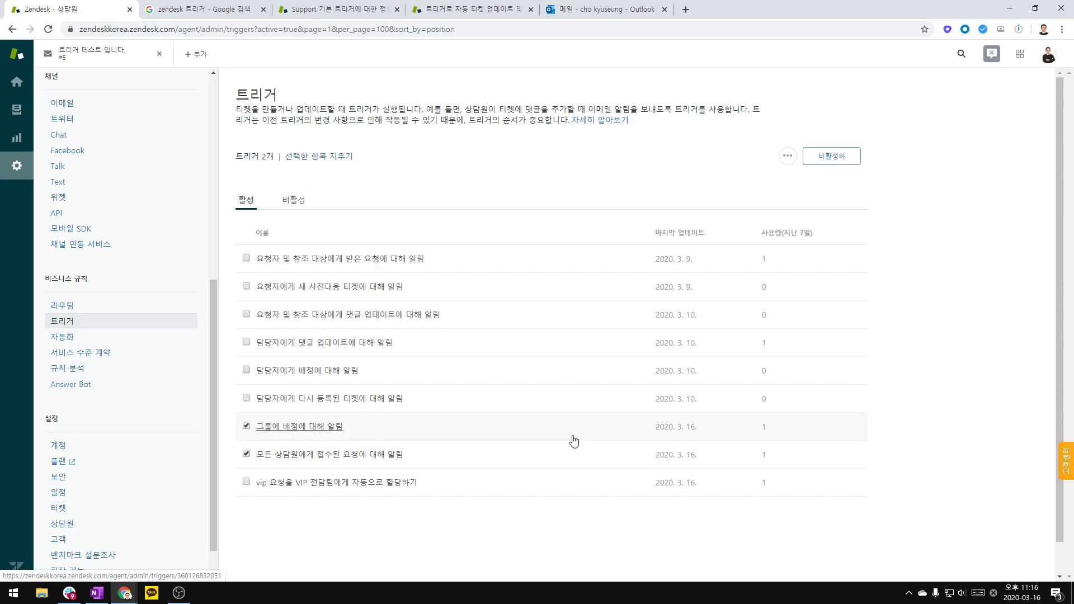
{"action": "left_click", "coordinate": [829, 163]}
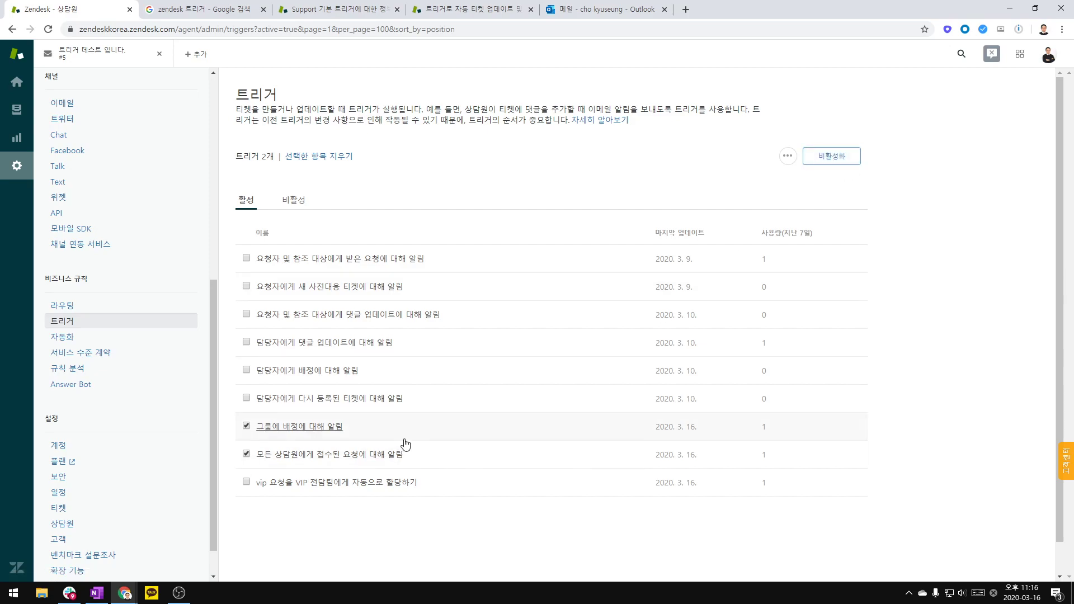
Open the trigger "모든 상담원에게 접수된 요청에 대해 알림" and set its email action's recipient to "관리자".
{"action": "left_click", "coordinate": [366, 456]}
{"action": "scroll", "coordinate": [549, 348], "scroll_direction": "down", "scroll_amount": 5}
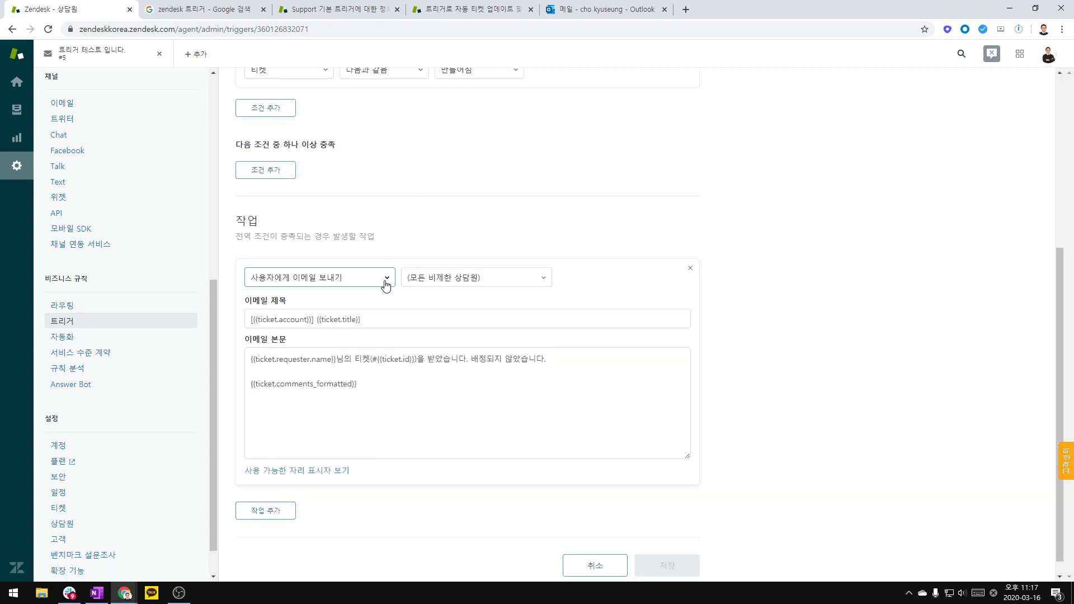
{"action": "left_click", "coordinate": [495, 286]}
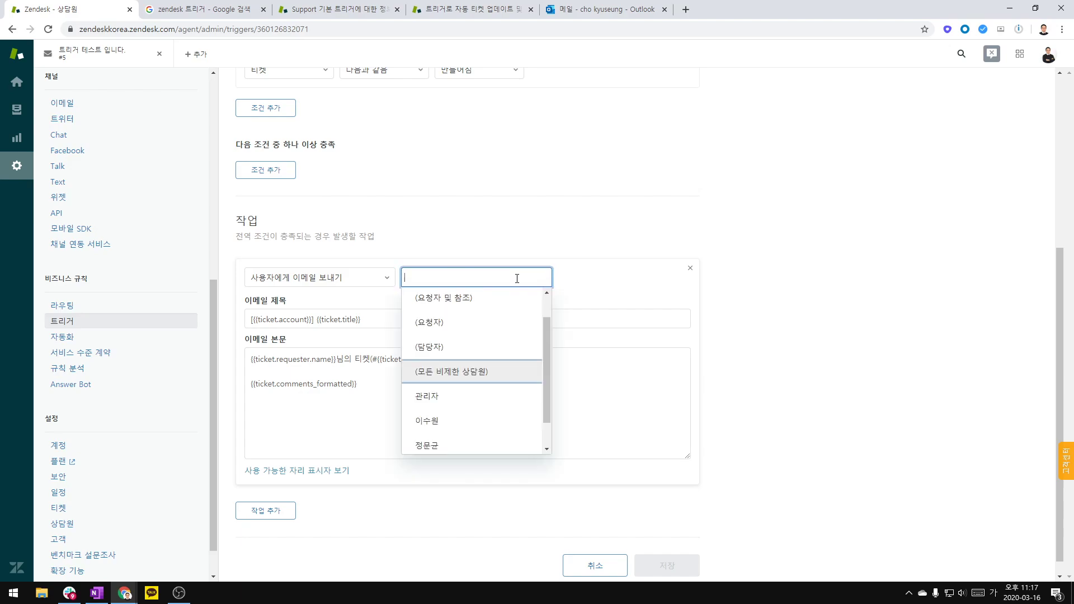
{"action": "left_click", "coordinate": [449, 397]}
{"action": "left_click", "coordinate": [813, 367]}
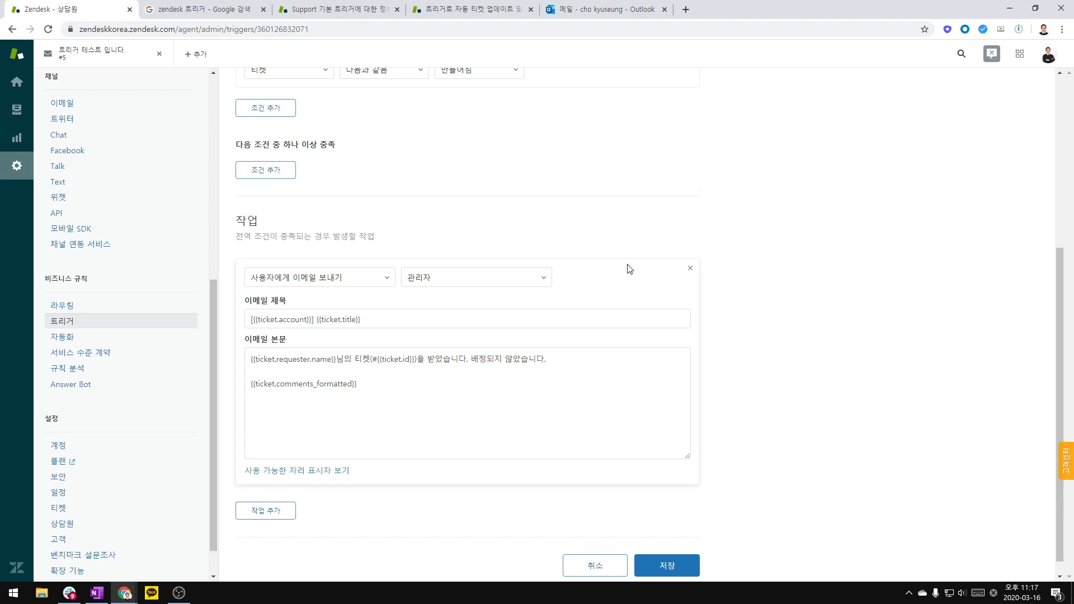
Look at the beginning of the help article "Support 기본 트리거에 대한 정보" and its article search.
{"action": "left_click", "coordinate": [335, 11]}
{"action": "scroll", "coordinate": [377, 151], "scroll_direction": "up", "scroll_amount": 20}
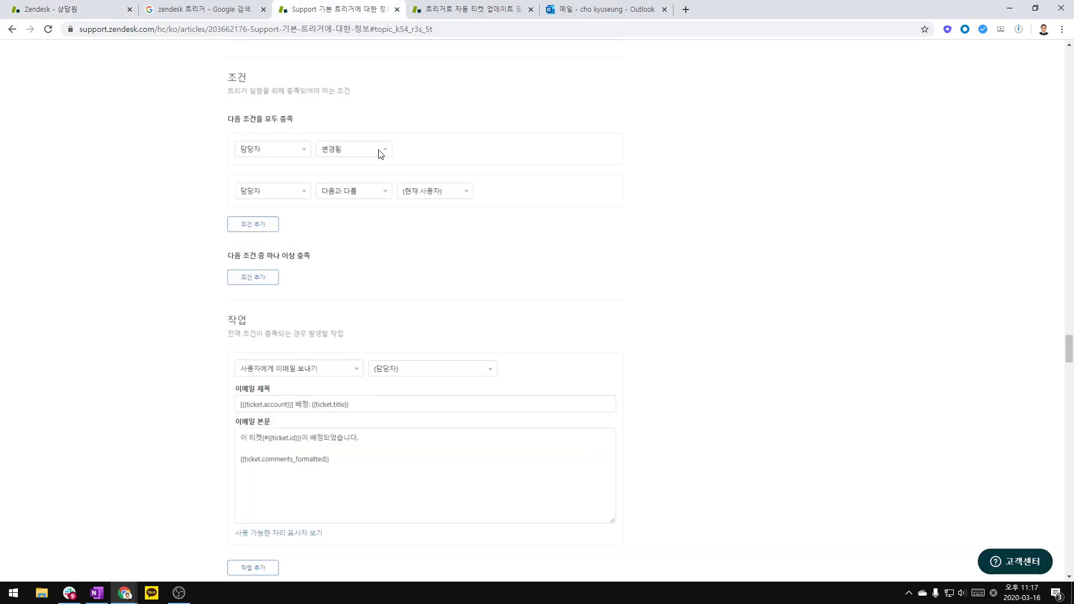
{"action": "scroll", "coordinate": [381, 155], "scroll_direction": "up", "scroll_amount": 20}
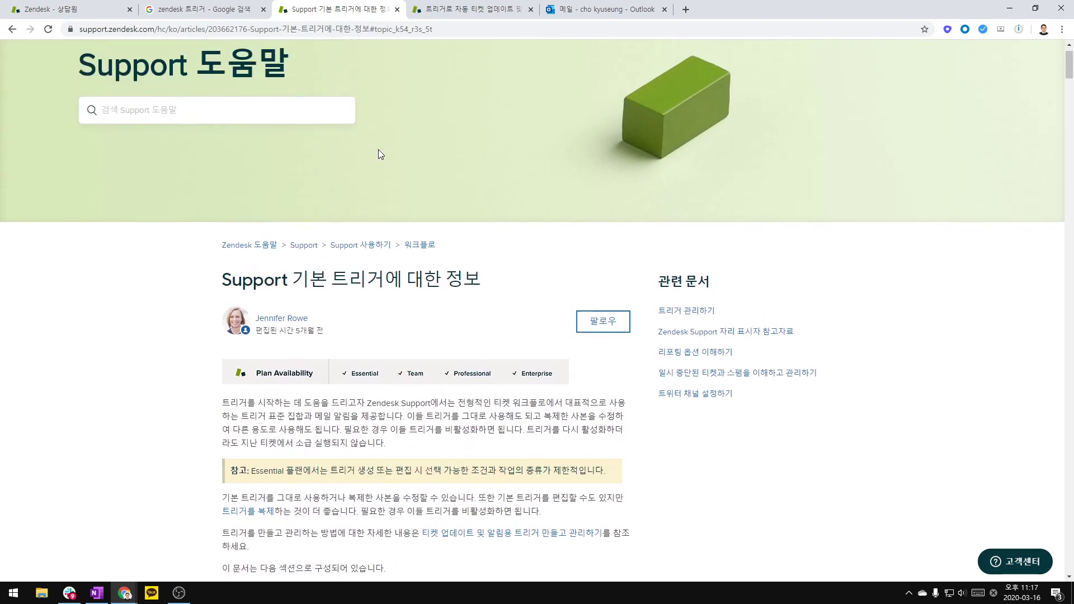
{"action": "scroll", "coordinate": [378, 149], "scroll_direction": "up", "scroll_amount": 1}
{"action": "left_click", "coordinate": [235, 160]}
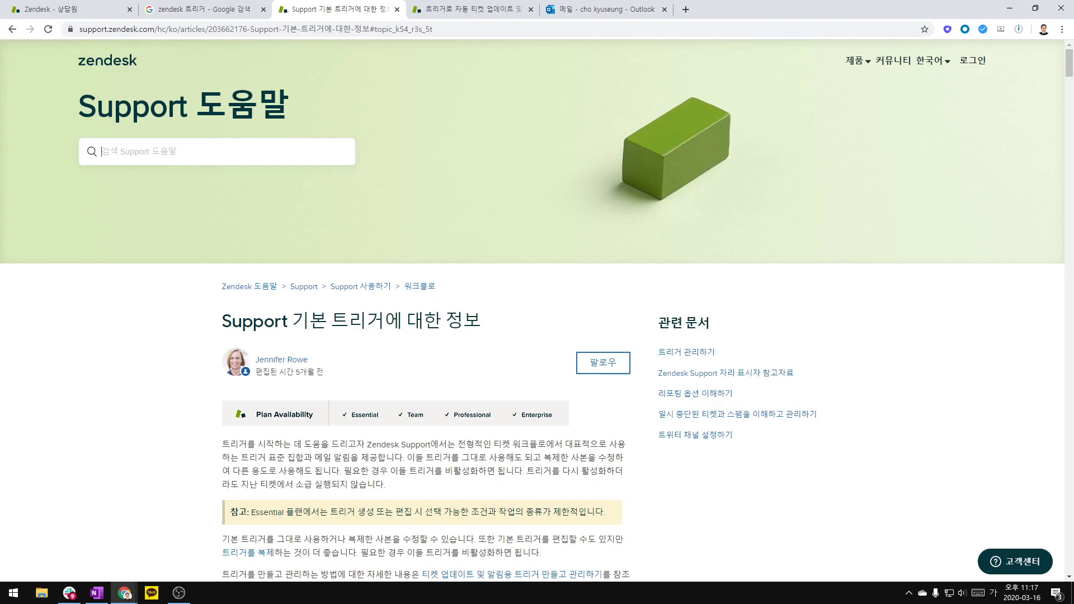
{"action": "key", "text": "alt+Tab"}
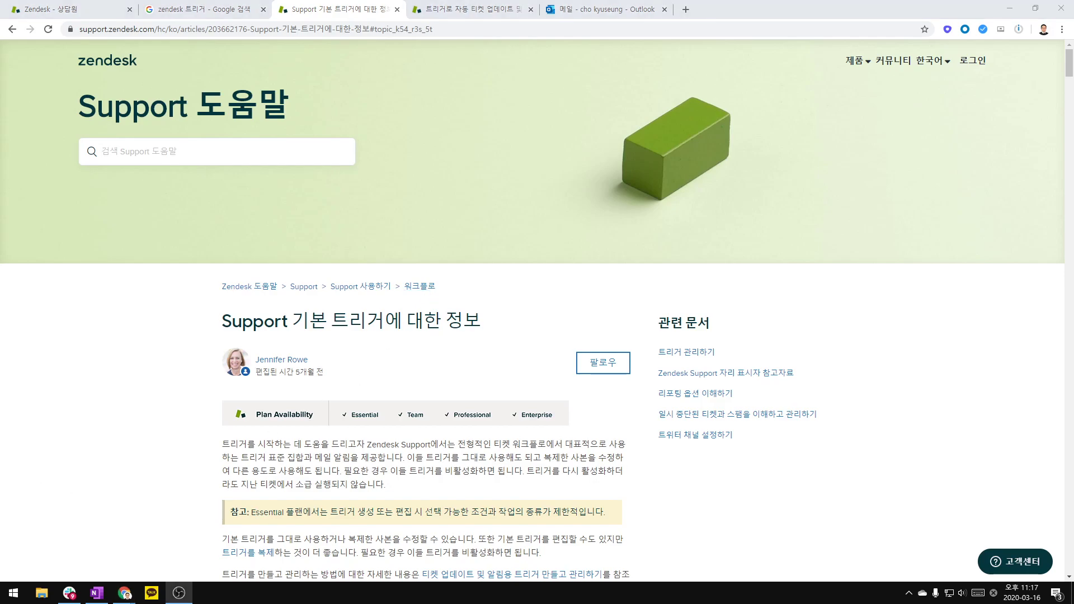